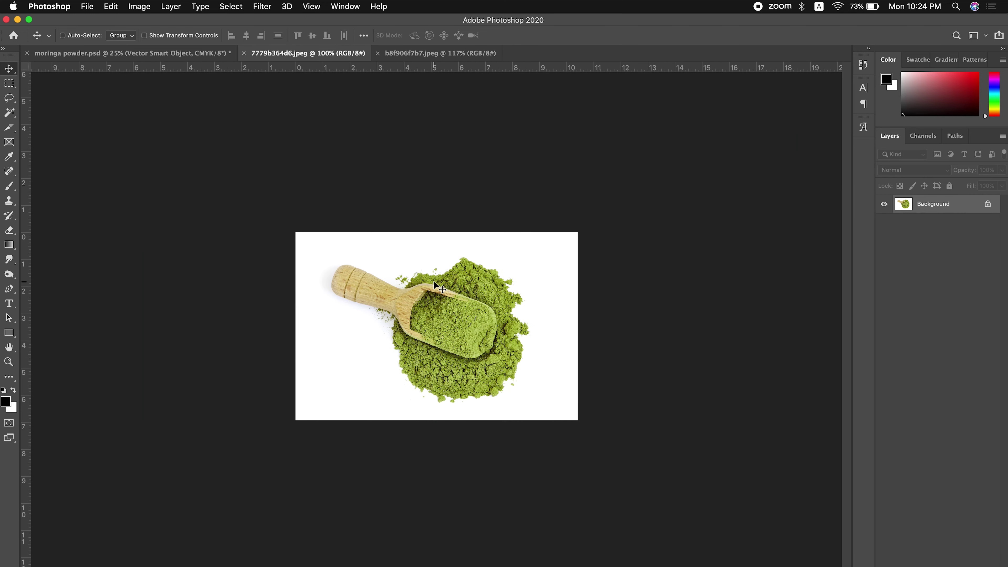
- Hide the Vector Smart Object logo and enlarge the powder photo across the label
right_click(919, 249)
left_click(884, 243)
key("ctrl+t")
mouse_move(462, 308)
left_mouse_down()
mouse_move(522, 266)
mouse_move(501, 322)
left_mouse_up()
key("Return")
- Try flipping the powder photo horizontally, then undo so the scoop points left
right_click(457, 376)
key("ctrl+t")
right_click(458, 356)
left_click(489, 540)
key("Return")
left_click_drag(499, 330, 516, 330)
key("ctrl+z")
scroll(528, 337, "up", 2)
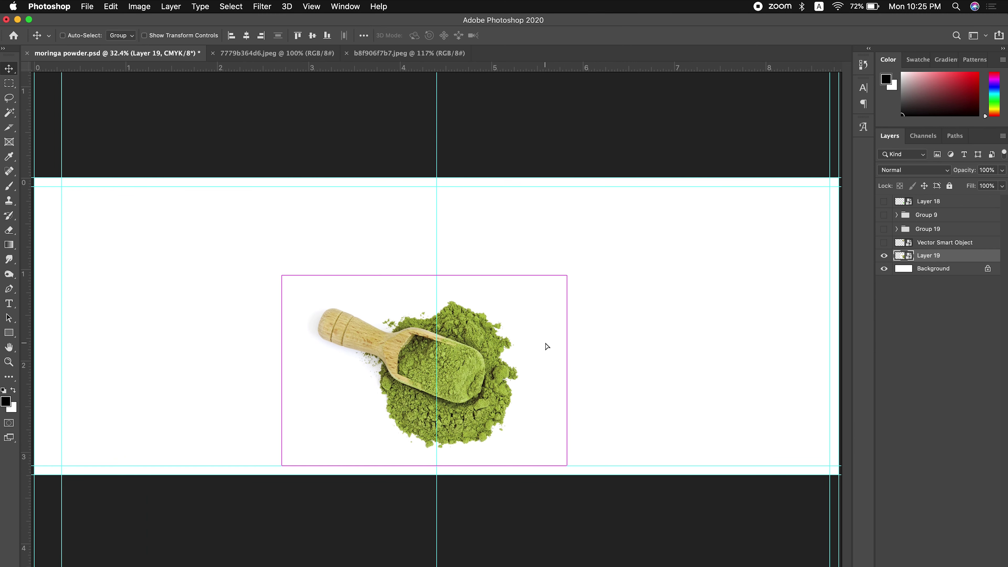
- Add a dark green 'Moringa Powder' heading centred above the powder photo
key("t")
left_click(457, 35)
left_click(922, 400)
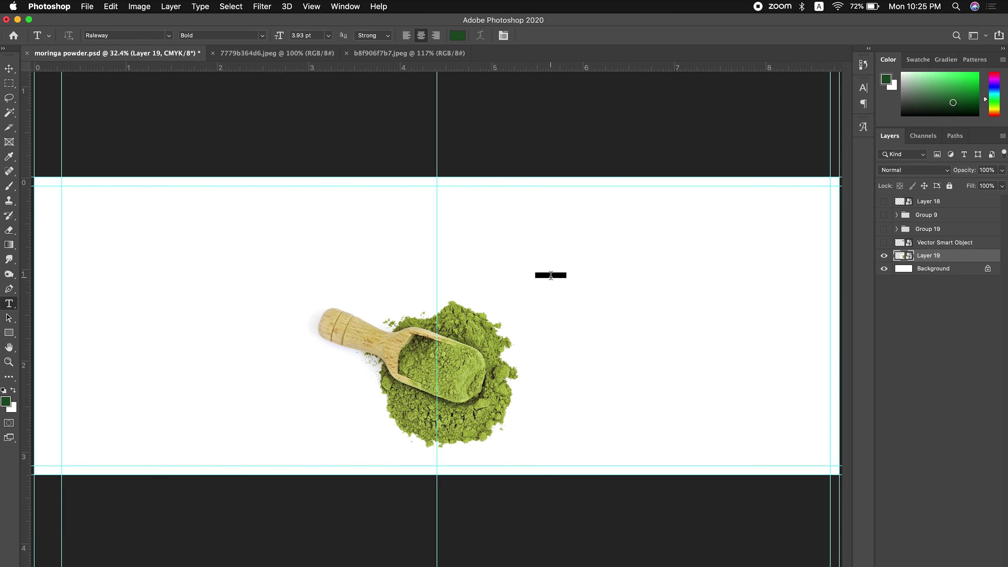
type("Moringa Powder")
key("v")
right_click(551, 275)
left_click(563, 278)
key("ctrl+t")
mouse_move(551, 274)
left_mouse_down()
mouse_move(437, 274)
mouse_move(480, 271)
left_mouse_up()
key("Return")
- Delete 'Powder' from the heading and scale up the remaining 'Moringa' text
scroll(439, 253, "up", 2)
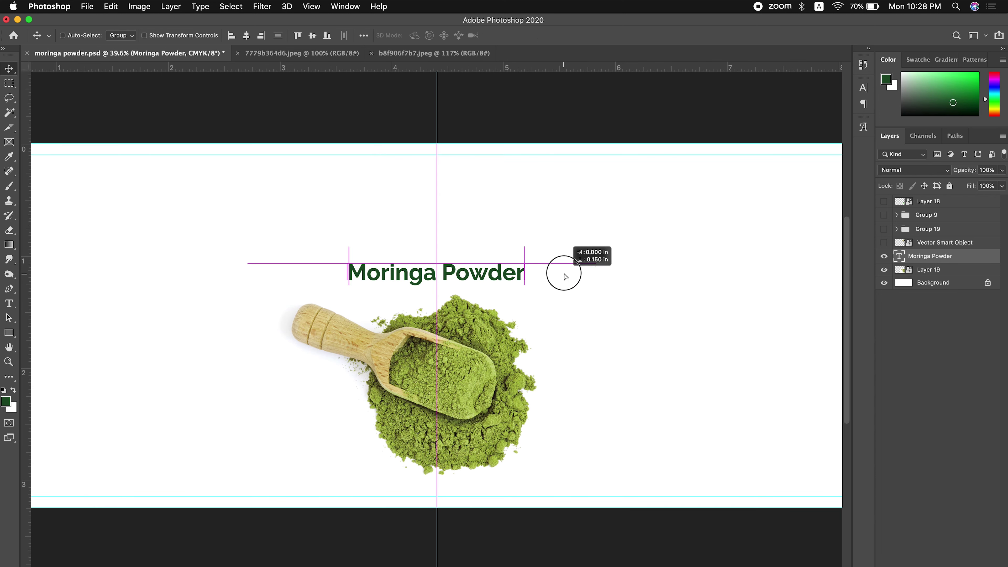
left_click(864, 88)
left_click(761, 104)
key("t")
left_click_drag(442, 267, 544, 271)
key("BackSpace")
key("ctrl+Return")
key("ctrl+t")
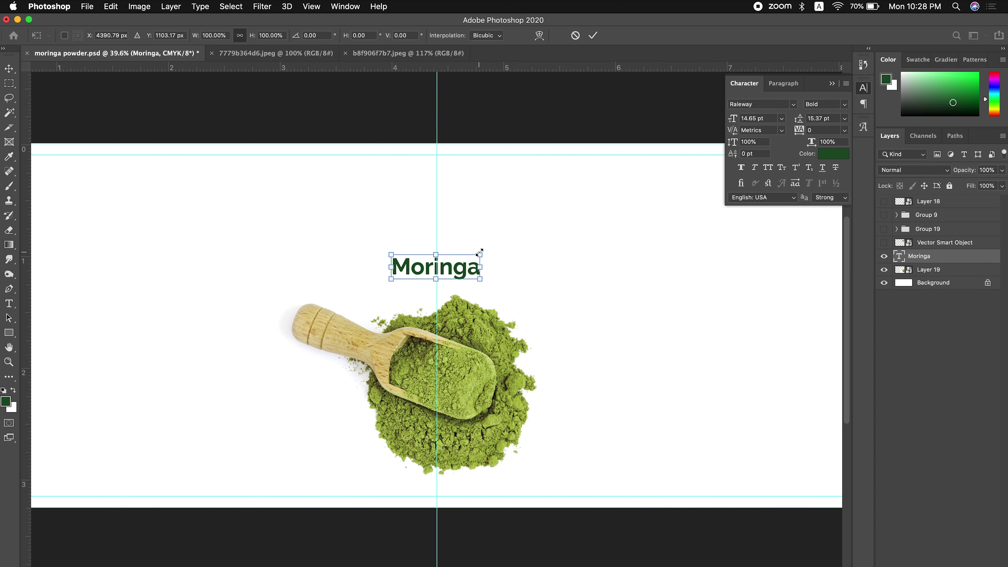
left_click_drag(482, 249, 522, 237)
key("Return")
left_click(793, 104)
- Browse the font list and set the Moringa heading in Ogelic, in all caps
scroll(804, 296, "down", 5)
scroll(854, 241, "down", 5)
scroll(878, 213, "down", 5)
scroll(875, 289, "down", 3)
scroll(892, 239, "down", 3)
scroll(912, 239, "down", 3)
scroll(923, 255, "down", 3)
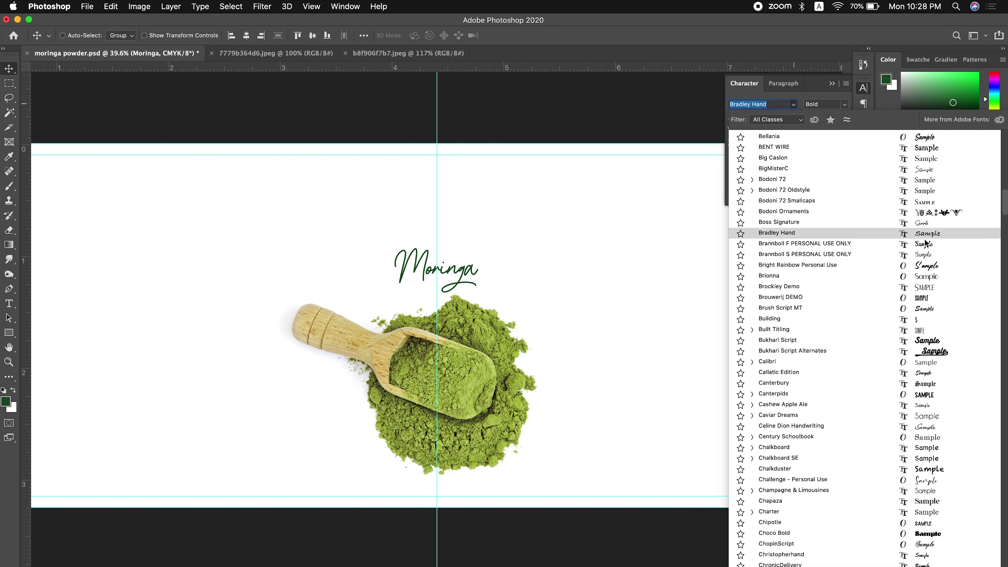
scroll(924, 269, "down", 20)
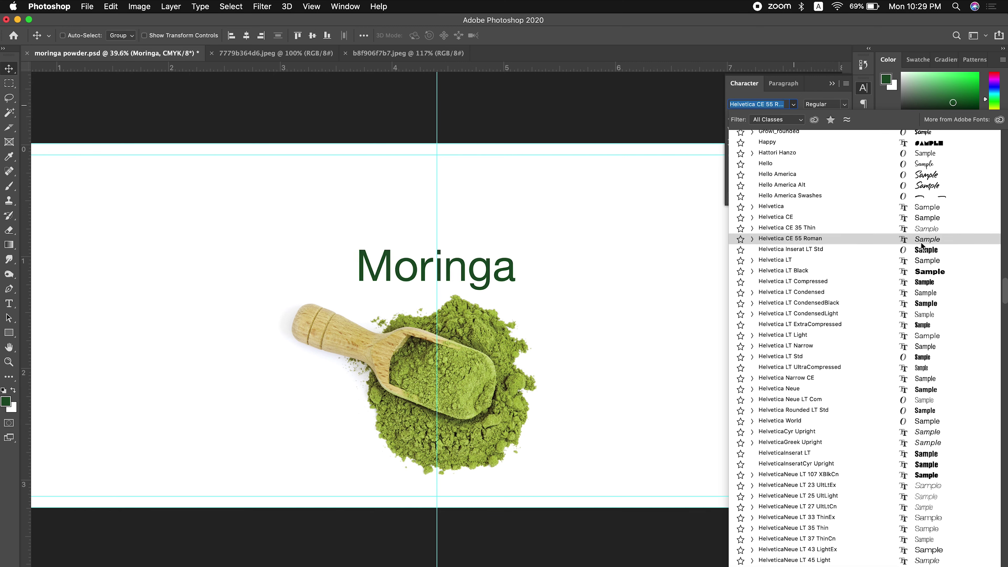
scroll(924, 278, "down", 5)
scroll(925, 289, "down", 2)
scroll(925, 294, "down", 3)
scroll(927, 281, "down", 3)
scroll(929, 270, "down", 3)
scroll(931, 257, "down", 3)
scroll(930, 262, "down", 3)
scroll(928, 278, "down", 3)
scroll(926, 293, "down", 3)
scroll(924, 278, "down", 3)
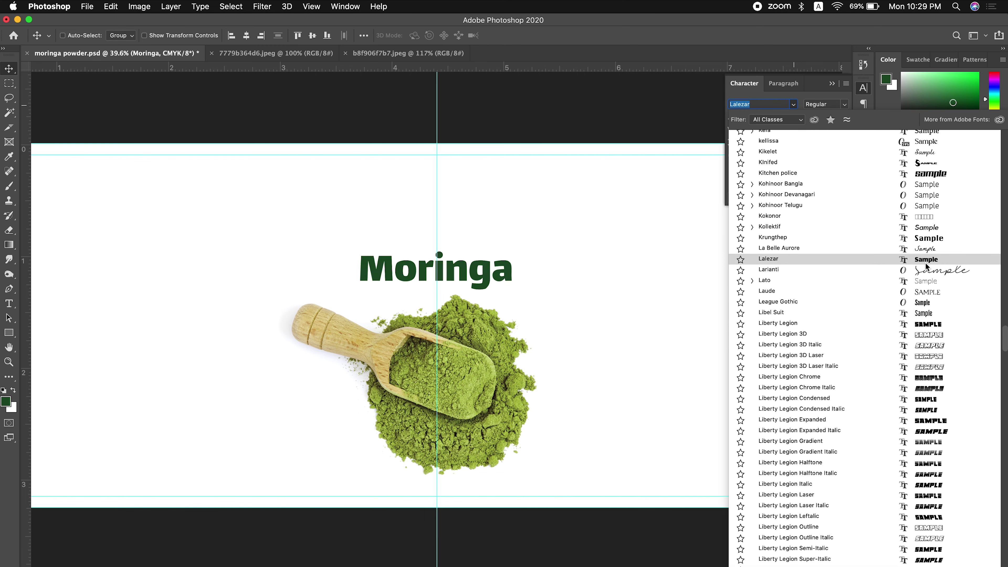
scroll(926, 286, "down", 9)
scroll(927, 272, "down", 4)
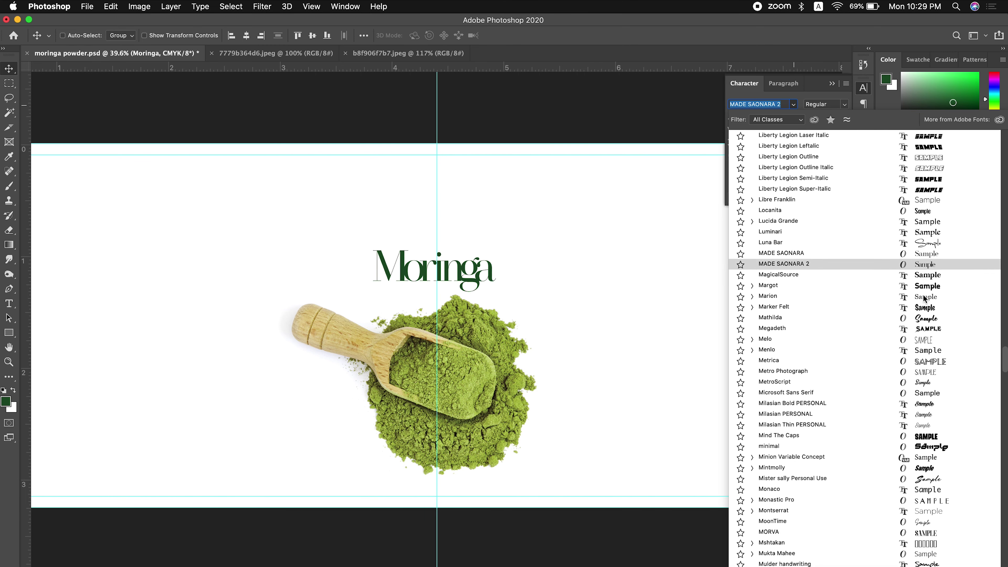
scroll(927, 290, "down", 5)
scroll(925, 310, "down", 4)
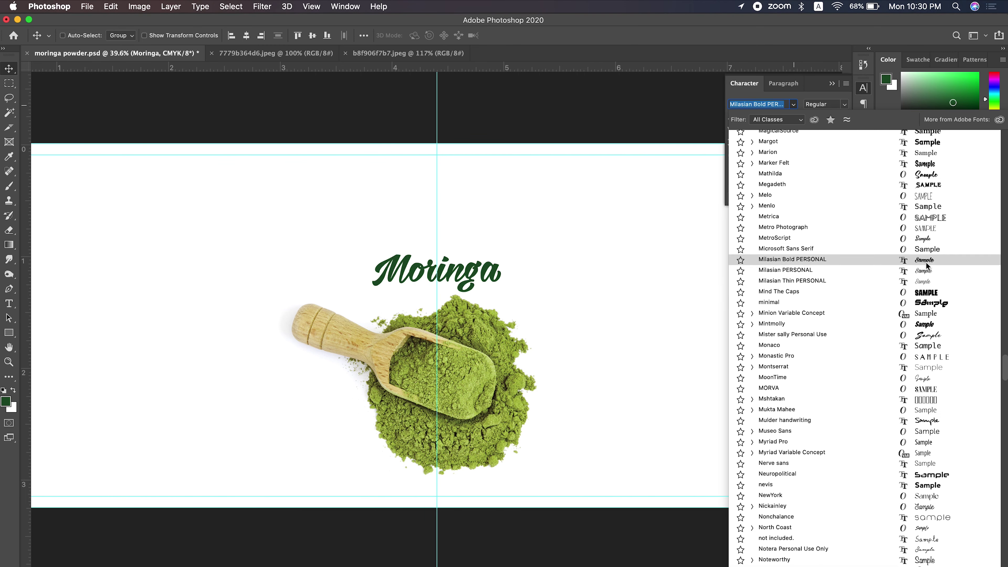
scroll(929, 293, "down", 10)
scroll(928, 286, "down", 15)
scroll(924, 301, "down", 20)
left_click(922, 311)
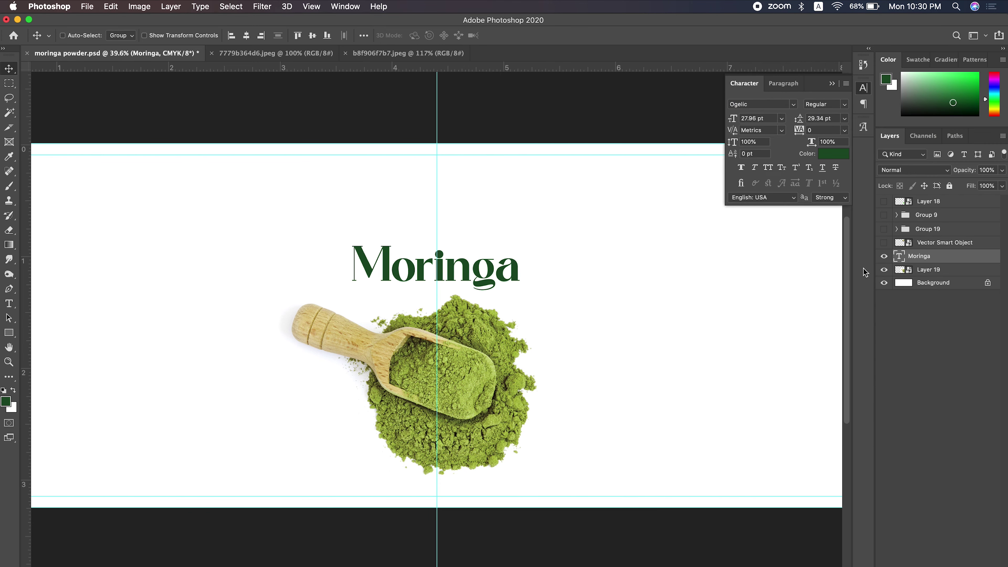
scroll(477, 283, "down", 3)
scroll(482, 356, "up", 2)
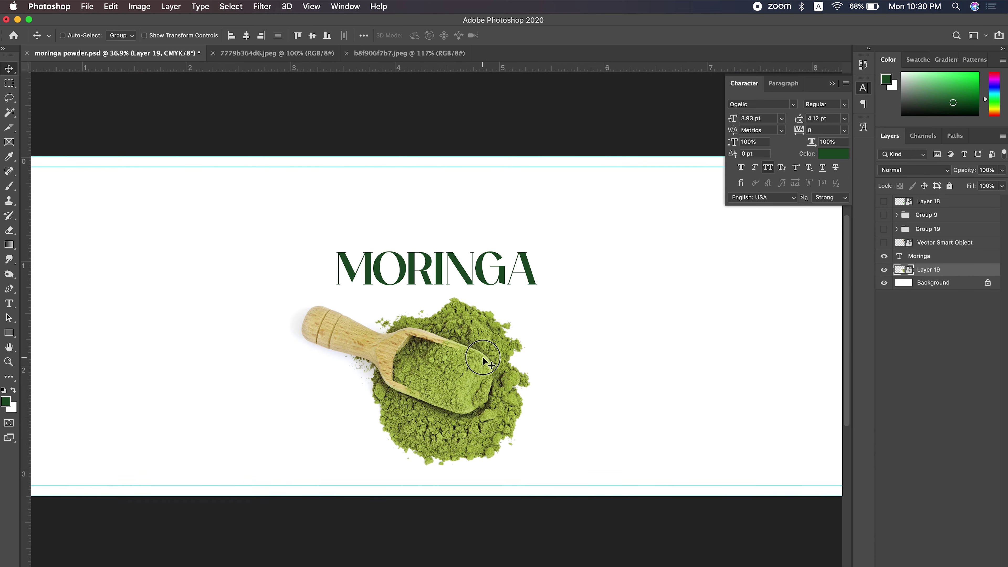
- Make MORINGA black, then rotate and reposition the powder photo on Layer 19
left_click(833, 154)
key("Return")
key("ctrl+t")
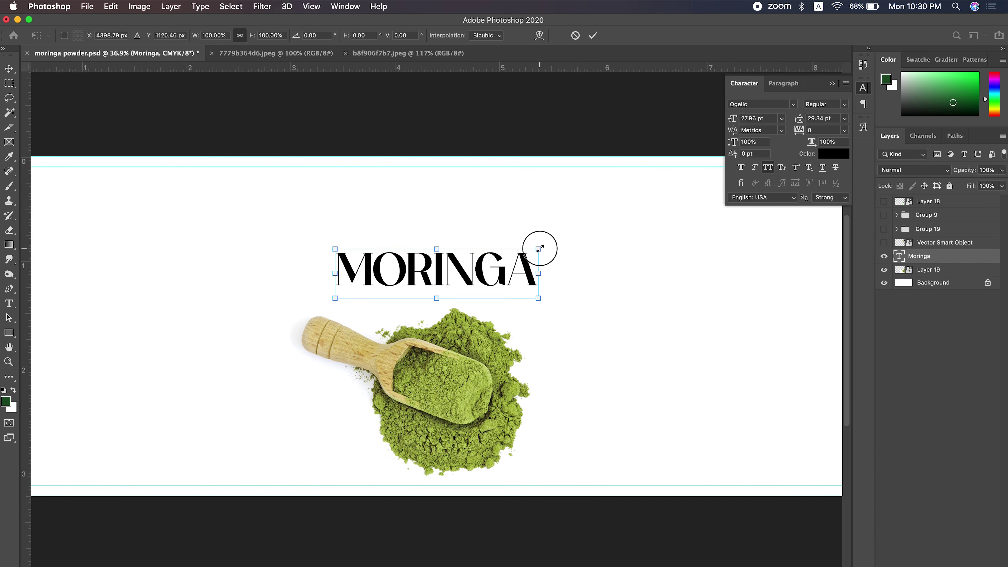
left_click_drag(592, 257, 433, 174)
key("Return")
left_click_drag(503, 413, 421, 524)
key("ctrl+t")
key("Return")
left_click_drag(476, 381, 538, 421)
mouse_move(504, 302)
left_mouse_down()
mouse_move(449, 300)
mouse_move(457, 300)
left_mouse_up()
- Add a POWDER subtitle and place it beneath the MORINGA heading
type("owder")
key("Escape")
key("ctrl+t")
left_click_drag(622, 320, 383, 296)
key("Return")
mouse_move(460, 318)
left_mouse_down()
mouse_move(443, 318)
mouse_move(475, 303)
left_mouse_up()
- Draw a thin rounded rectangle bar beside POWDER
right_click(9, 334)
left_click(59, 342)
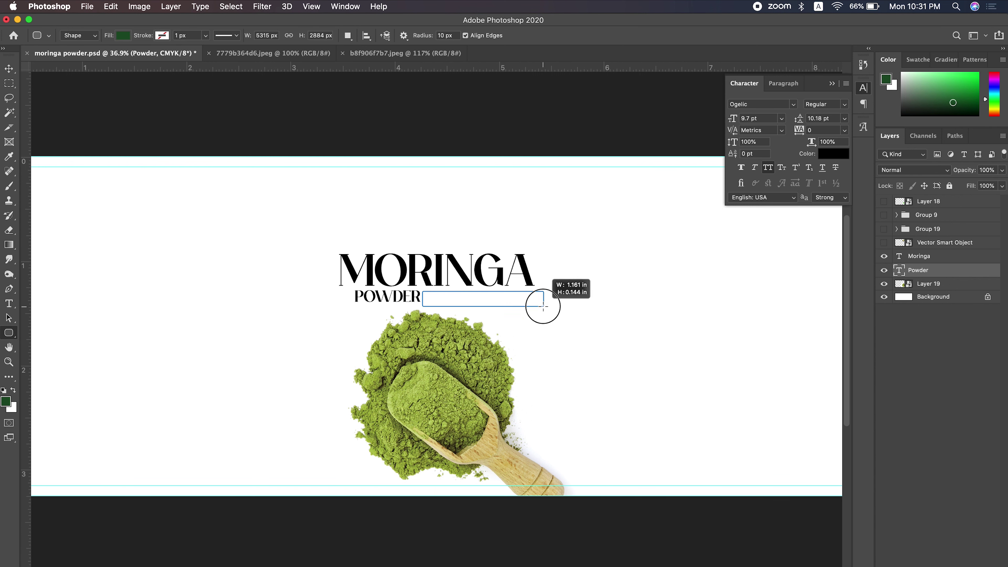
left_click_drag(543, 306, 543, 306)
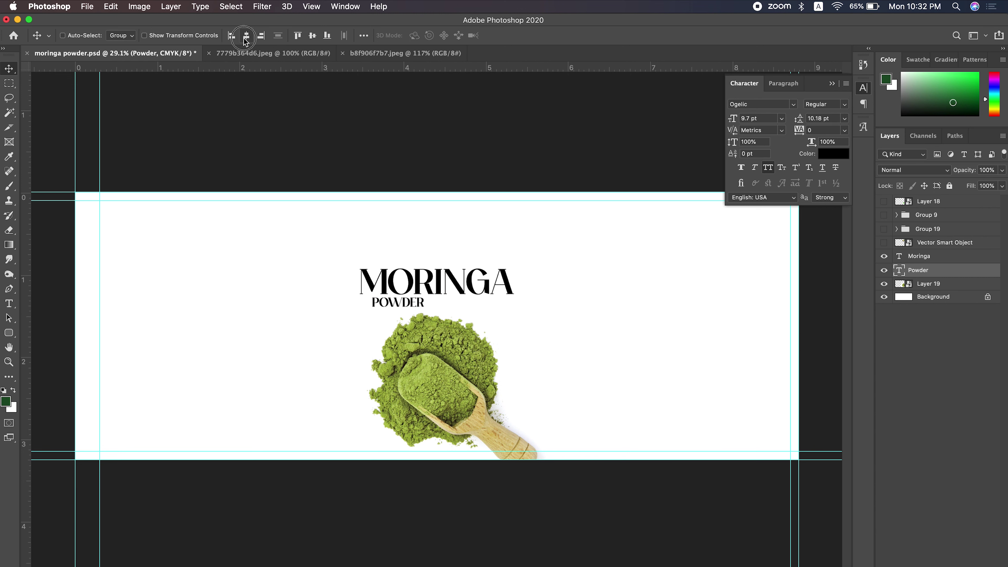
- Show the Holistic Wisdom logo, move photo and heading down, and enlarge MORINGA
left_click(391, 273)
left_click(884, 242)
left_click_drag(504, 371, 504, 385)
left_click_drag(570, 317, 570, 336)
key("ctrl+t")
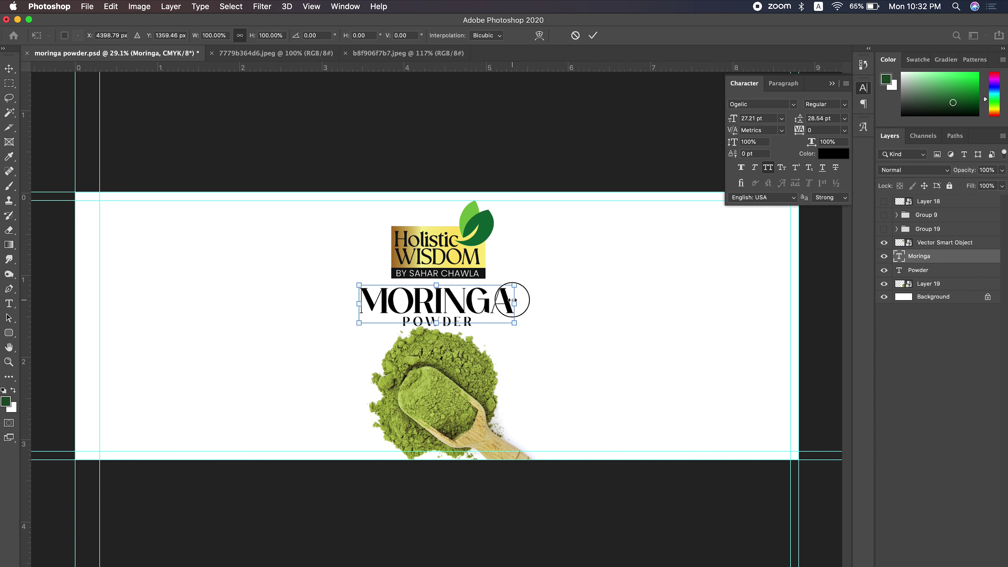
left_click_drag(514, 301, 529, 301)
key("Return")
left_click_drag(500, 238, 500, 237)
- Rotate the powder photo so the scoop points lower left, then nudge it into place
right_click(464, 323)
left_click(476, 335)
key("ctrl+t")
mouse_move(266, 533)
left_mouse_down()
mouse_move(603, 355)
mouse_move(460, 378)
mouse_move(645, 293)
mouse_move(580, 338)
mouse_move(603, 331)
left_mouse_up()
key("Return")
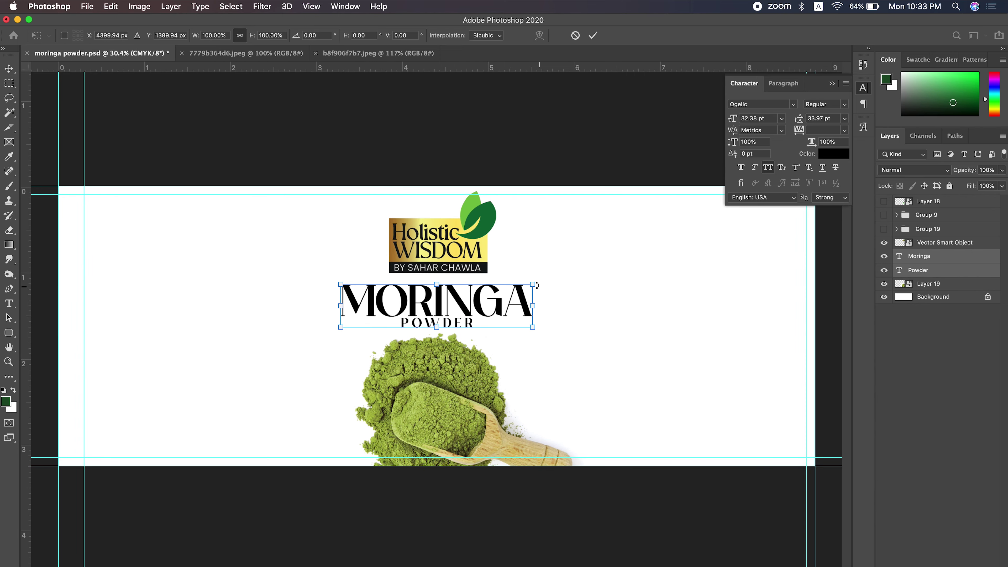
left_click(457, 397, "ctrl")
key("ctrl+t")
left_click_drag(558, 423, 413, 435)
key("Return")
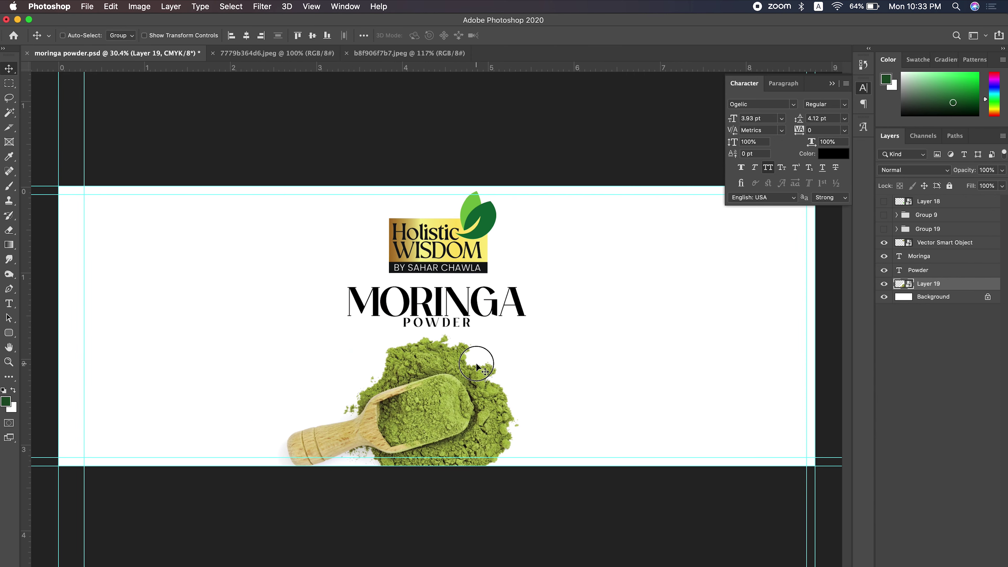
left_click_drag(481, 365, 484, 361)
- Select the MORINGA, POWDER and logo layers, then switch to the b8f906f7b7.jpeg leaves image
left_click(919, 257)
left_click(919, 271, "shift")
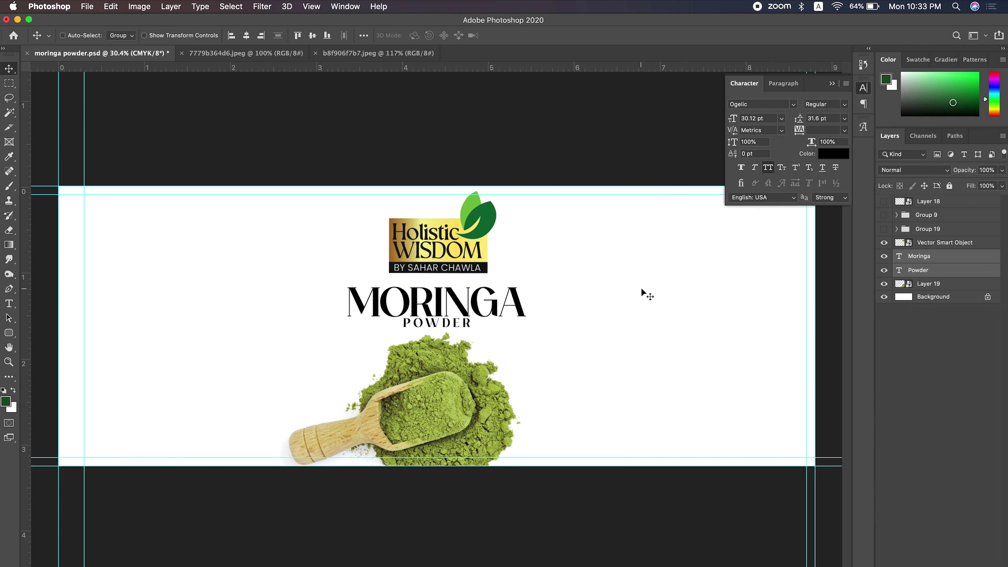
left_click(483, 234, "ctrl")
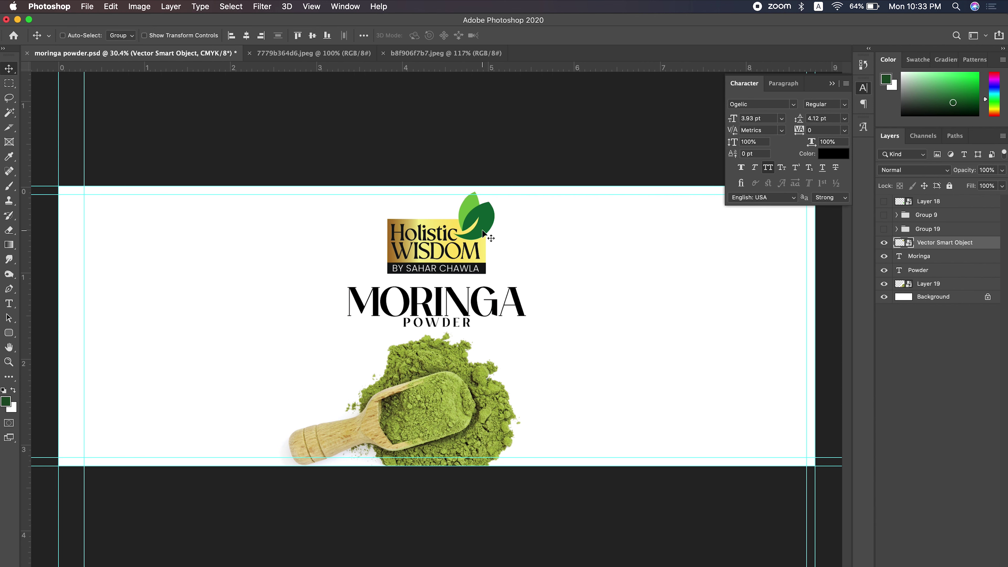
left_click(377, 53)
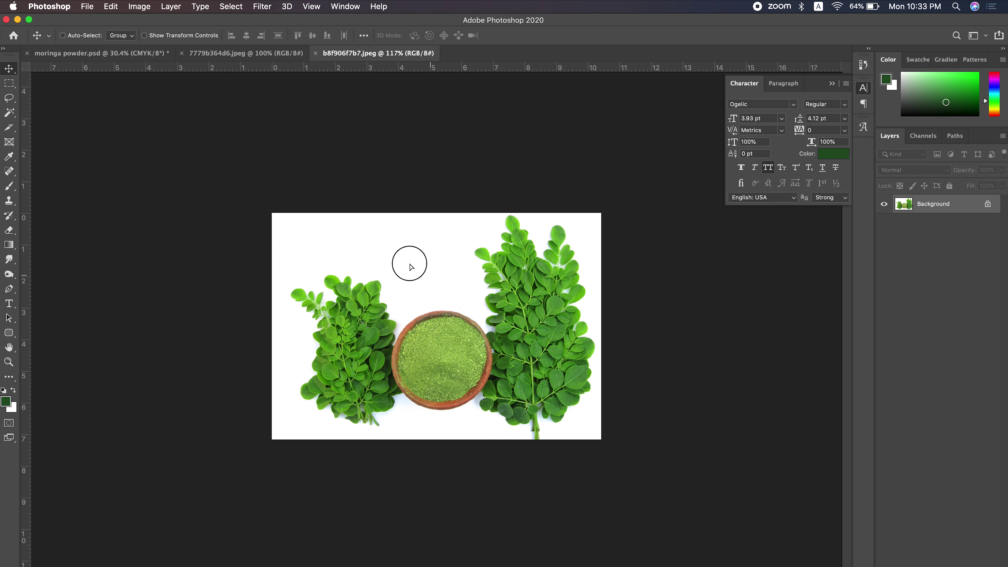
- Bring the leaves image in as Layer 20 below the powder photo and set up a black mask brush
mouse_move(410, 266)
left_mouse_down()
mouse_move(693, 286)
mouse_move(686, 402)
left_mouse_up()
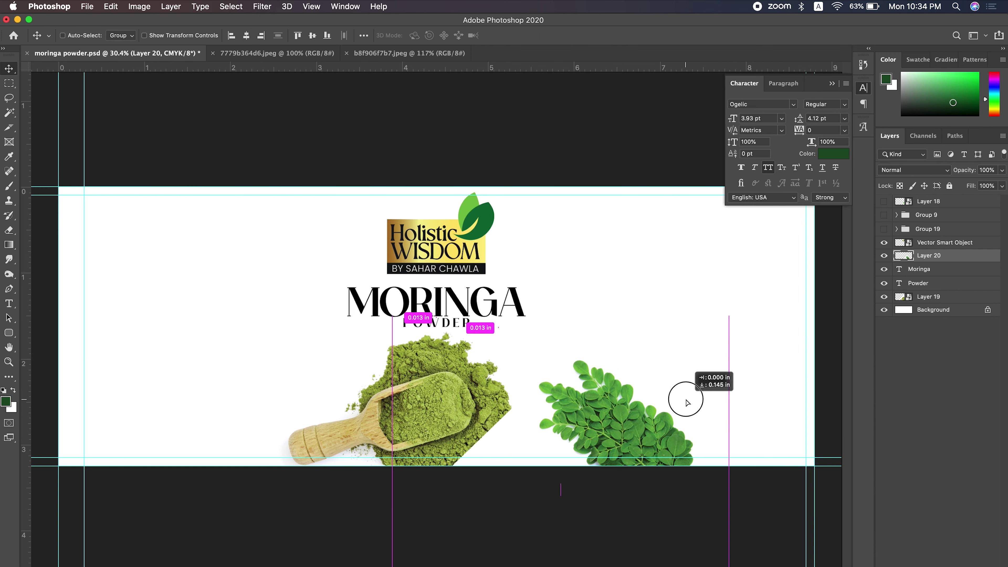
left_click_drag(933, 296, 933, 303)
left_click(928, 284)
left_click(927, 564)
key("b")
right_click(583, 226)
key("Escape")
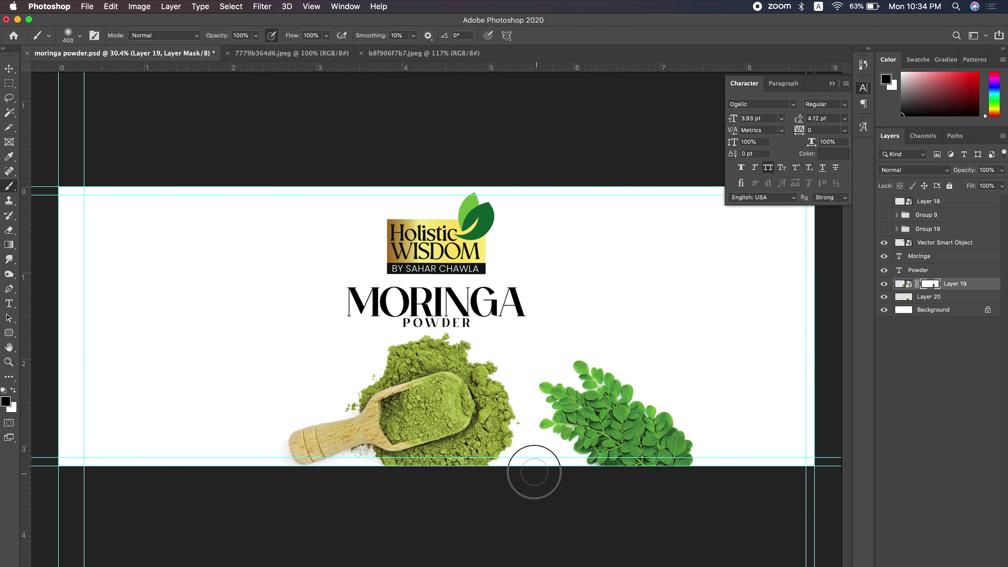
- Rotate the leaves to the label's top and mask out the right-hand leaves and bowl
left_click(603, 401, "alt")
left_click(603, 401, "super")
key("super+t")
mouse_move(742, 378)
left_mouse_down()
mouse_move(587, 512)
mouse_move(619, 300)
left_mouse_up()
mouse_move(585, 383)
left_mouse_down()
mouse_move(655, 261)
mouse_move(218, 457)
mouse_move(338, 270)
mouse_move(416, 281)
left_mouse_up()
key("Return")
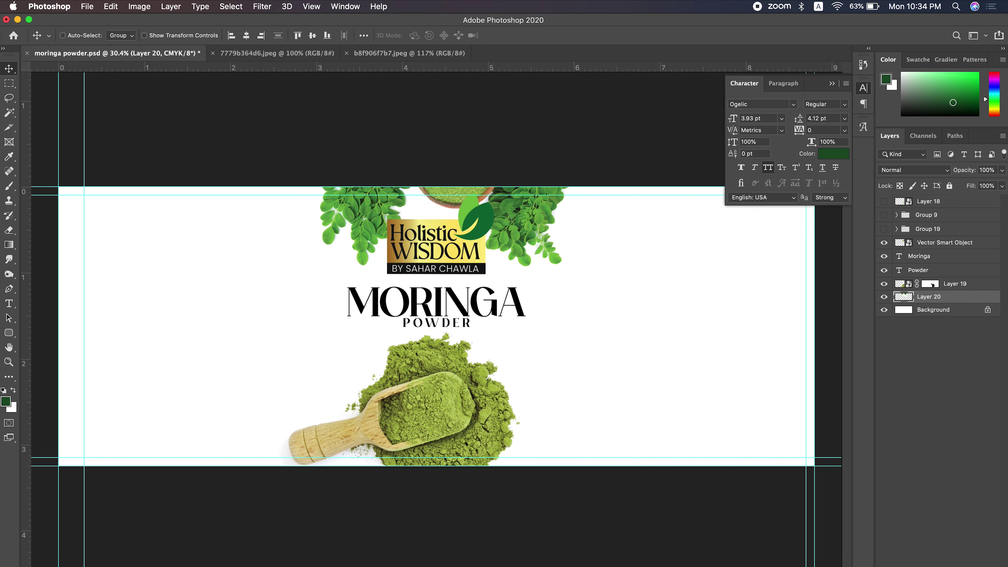
left_click(926, 563)
key("d")
right_click(584, 247)
left_click_drag(571, 242, 484, 180)
- Undo a trial shift of the leaves, then re-rotate and fine-tune the powder photo's position
key("super+t")
mouse_move(573, 117)
left_mouse_down()
mouse_move(562, 115)
mouse_move(576, 115)
left_mouse_up()
key("Return")
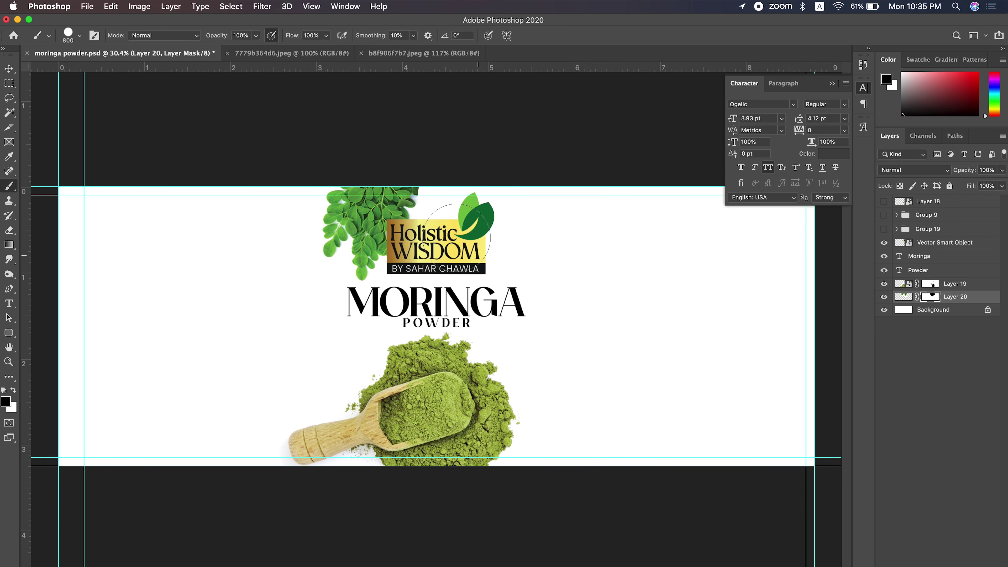
key("ctrl+z")
key("alt+]")
key("super+t")
mouse_move(627, 277)
left_mouse_down()
mouse_move(243, 439)
mouse_move(726, 363)
mouse_move(674, 457)
left_mouse_up()
key("Return")
left_click_drag(540, 378, 545, 381)
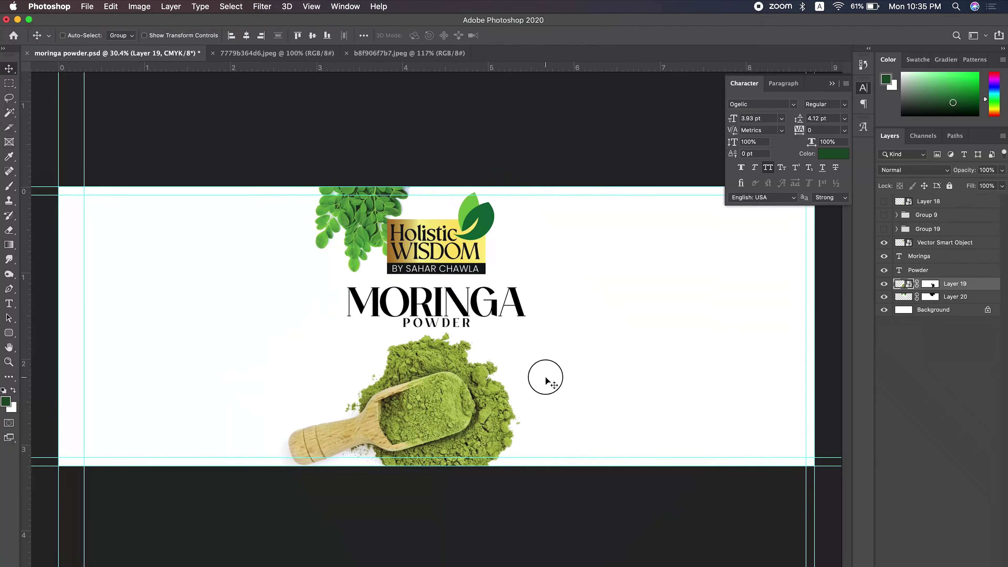
- Add a clipped Hue/Saturation adjustment shifting the powder photo toward green, tweaking its yellows
left_click(518, 298, "super")
left_click(444, 398, "super")
left_click(952, 561)
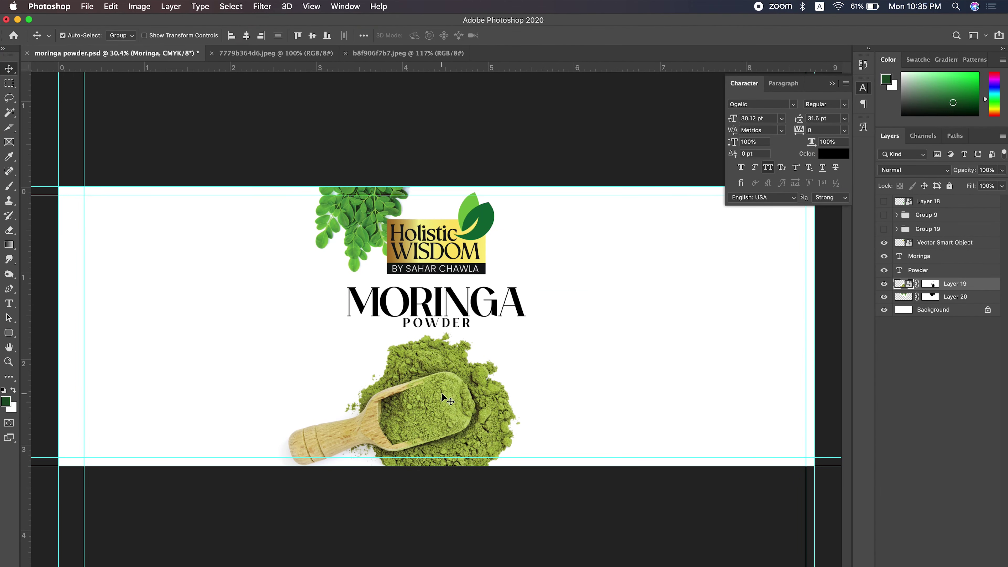
left_click(933, 457)
left_click(712, 345)
left_click_drag(708, 330, 715, 330)
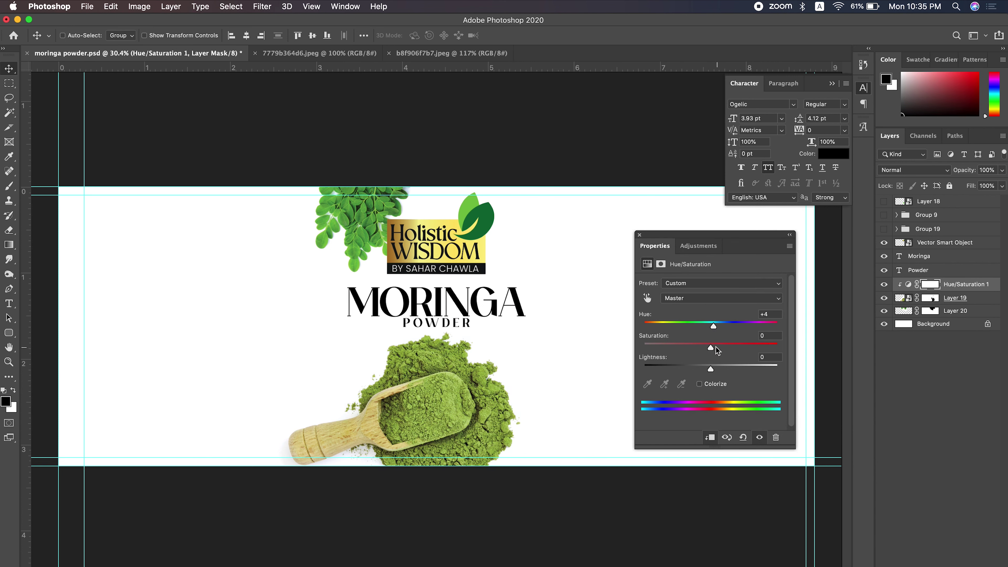
key("alt+3")
left_click_drag(711, 370, 710, 370)
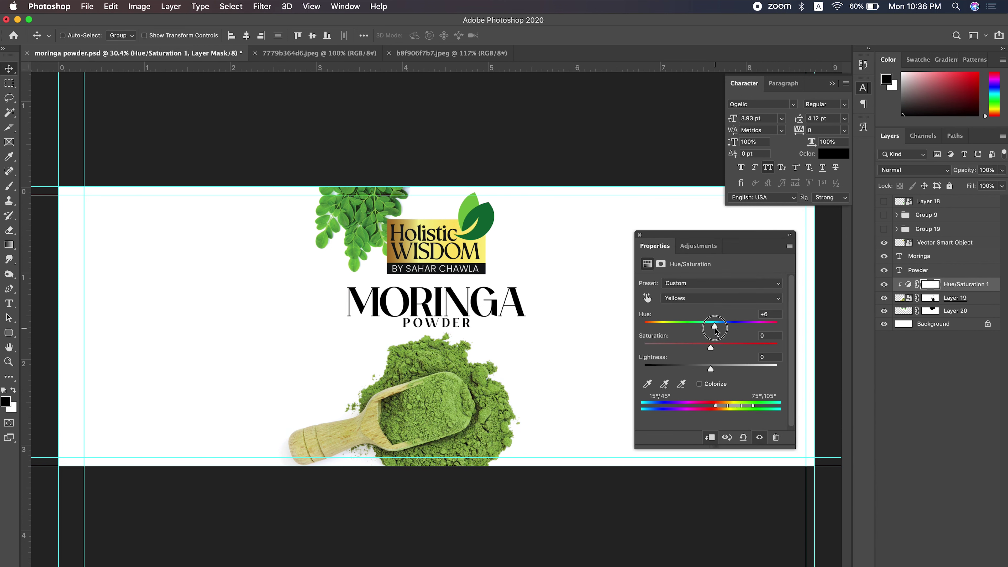
left_click(640, 235)
- Move the MORINGA POWDER heading into place
left_click(925, 257)
left_click(941, 270, "shift")
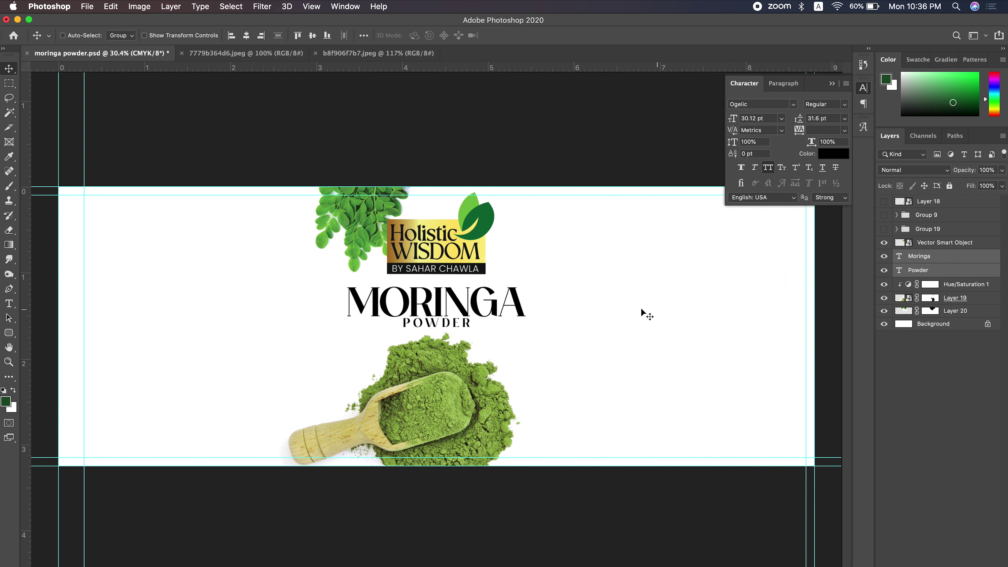
left_click_drag(517, 298, 523, 320)
- Shrink the powder photo slightly and nudge the moringa leaves left beside the logo
left_click(556, 330)
key("ctrl+t")
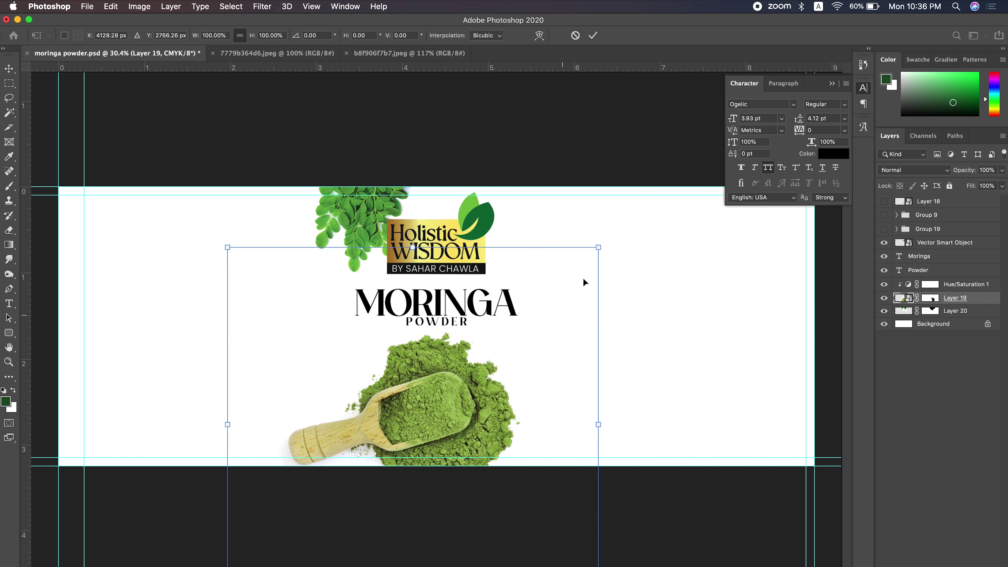
left_click_drag(596, 241, 584, 263)
key("Return")
left_click(560, 315, "ctrl")
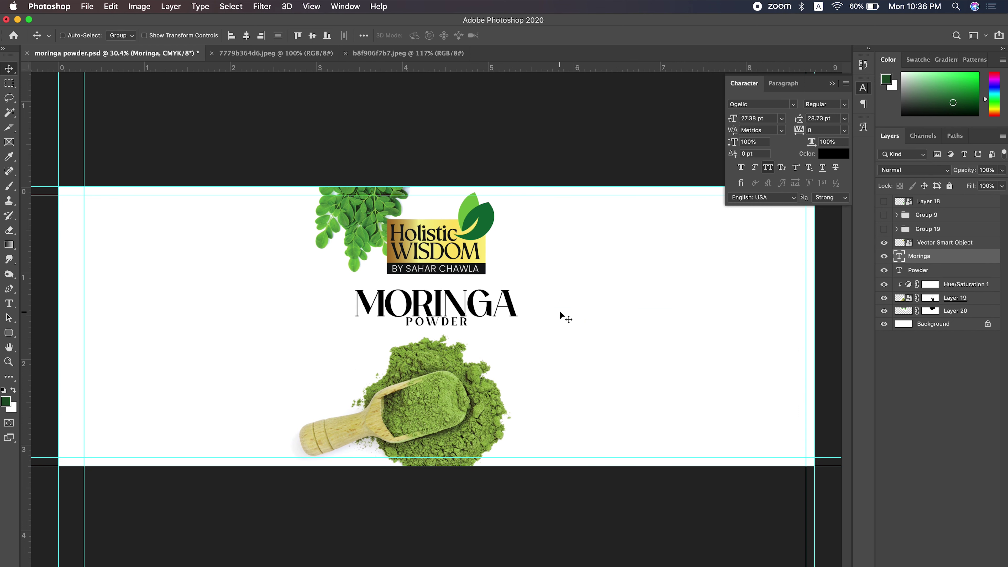
left_click(891, 272)
mouse_move(391, 274)
left_mouse_down()
mouse_move(380, 274)
mouse_move(392, 273)
left_mouse_up()
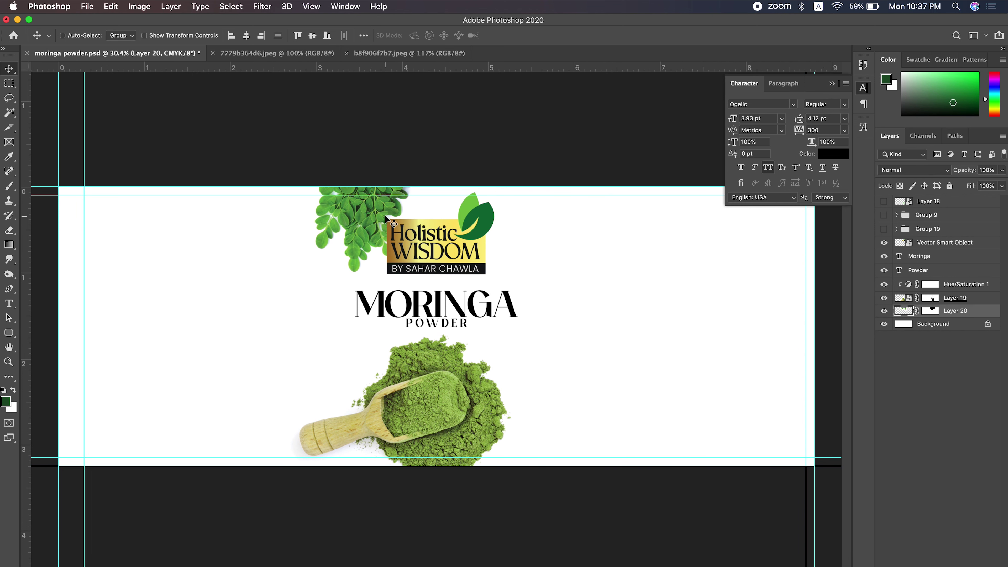
- Draw a circle left of the powder pile and scale it down
left_click_drag(434, 376, 435, 371)
right_click(9, 333)
left_click(48, 351)
left_click_drag(256, 359, 339, 433)
key("ctrl+t")
left_click_drag(294, 398, 356, 378)
left_click_drag(393, 340, 387, 345)
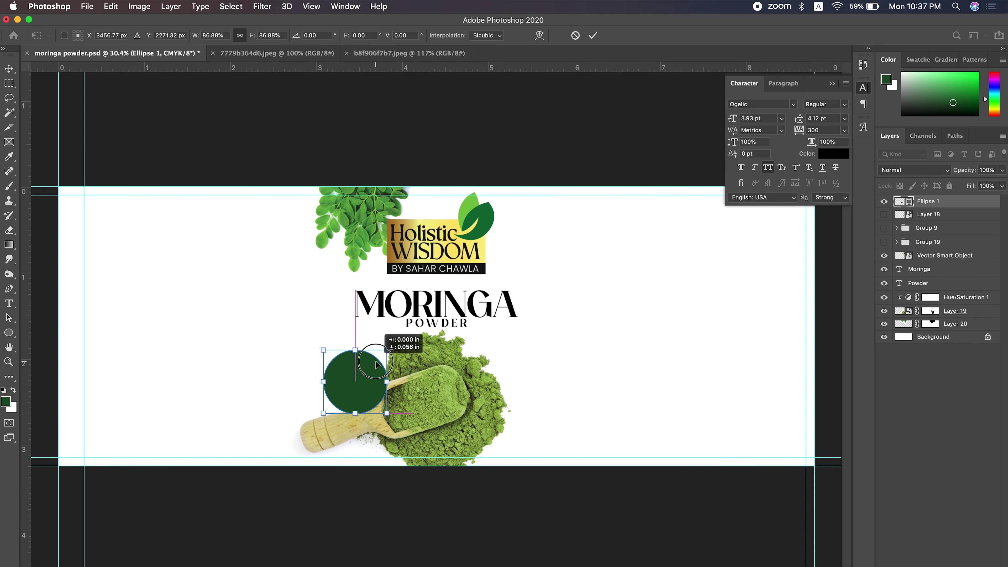
key("Return")
- Fill the circle olive green and move it into position
left_click_drag(375, 393, 390, 399)
right_click(392, 392)
double_click(900, 202)
left_click(765, 484)
key("Return")
mouse_move(530, 378)
left_mouse_down()
mouse_move(539, 363)
mouse_move(534, 380)
left_mouse_up()
- Type SUPER FOOD in Helvetica LT Compressed with 0 tracking and move it beside the powder
key("t")
left_click(610, 281)
type("SUPER")
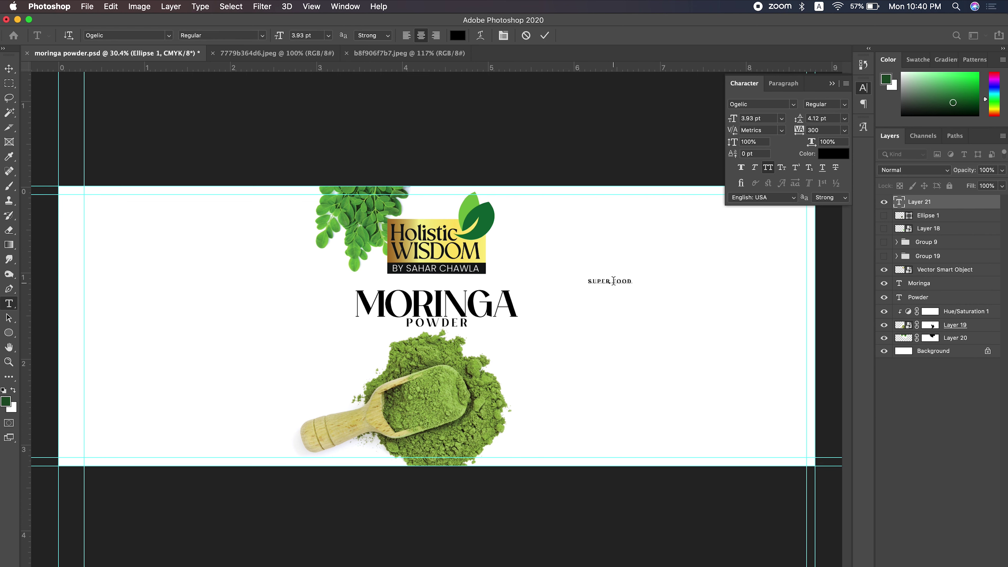
left_click(792, 104)
left_click(766, 201)
left_click(844, 130)
left_click(797, 181)
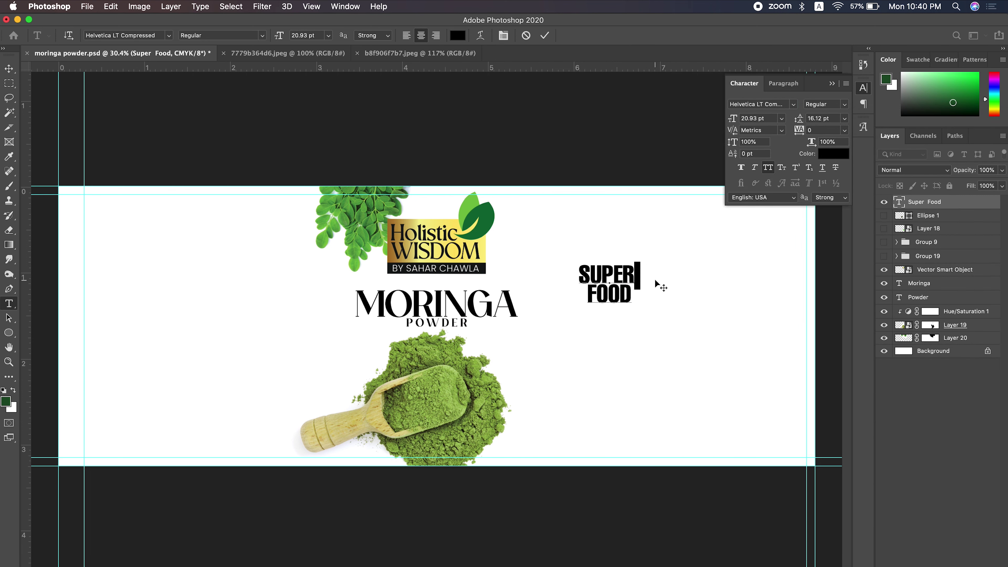
key("v")
mouse_move(609, 284)
left_mouse_down()
mouse_move(349, 368)
mouse_move(372, 361)
left_mouse_up()
- Make the SUPER FOOD text white and scale it to fit the circle
key("ctrl+t")
key("Return")
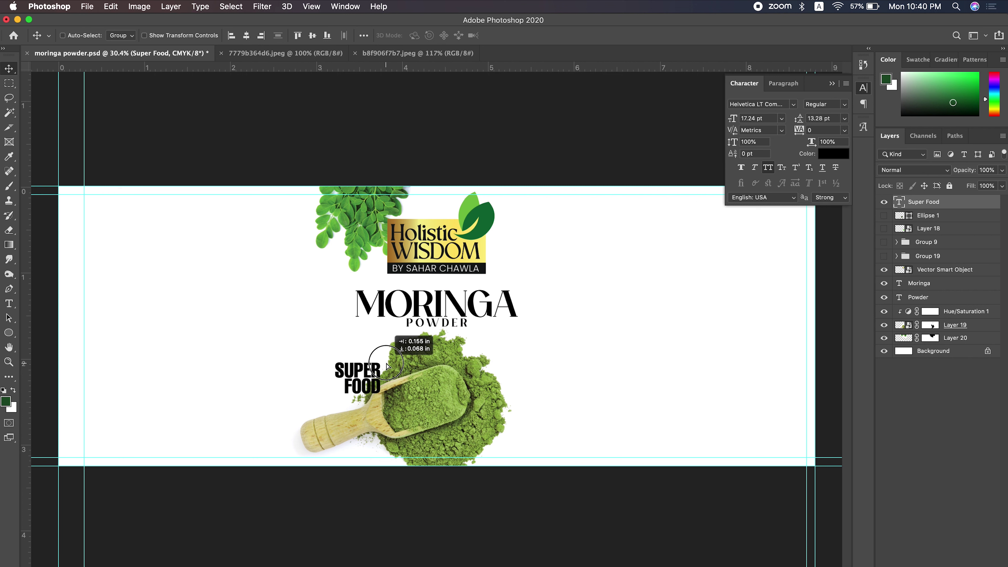
left_click(834, 153)
left_click(623, 342)
key("Return")
key("ctrl+t")
left_click_drag(386, 359, 377, 365)
key("Return")
- Group the circle and SUPER FOOD text into one badge
key("shift+alt+bracketleft")
key("ctrl+g")
key("ctrl+t")
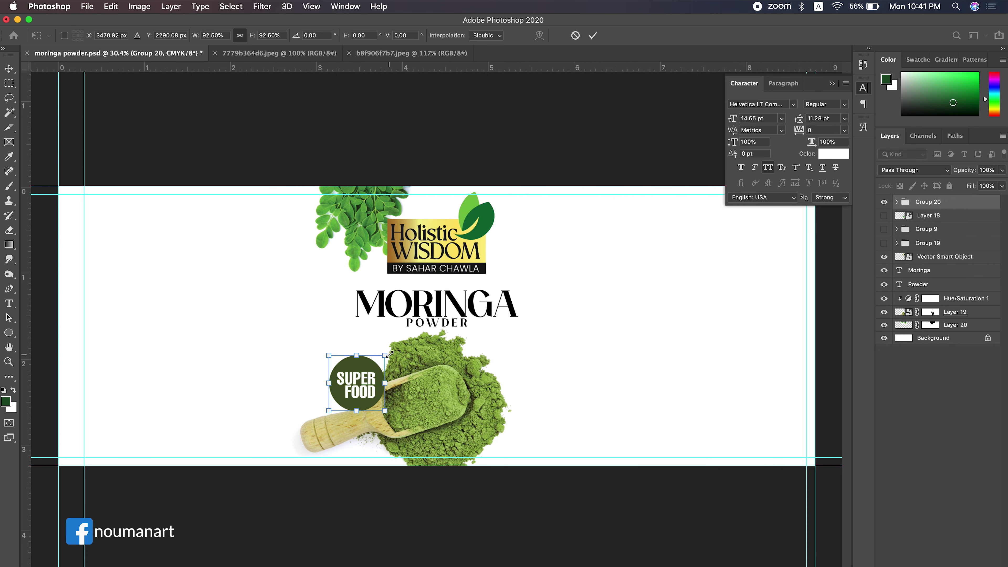
key("Return")
- Recolour the badge circle red and set the badge slightly higher on the powder
left_click(896, 201)
double_click(908, 229)
left_click(785, 414)
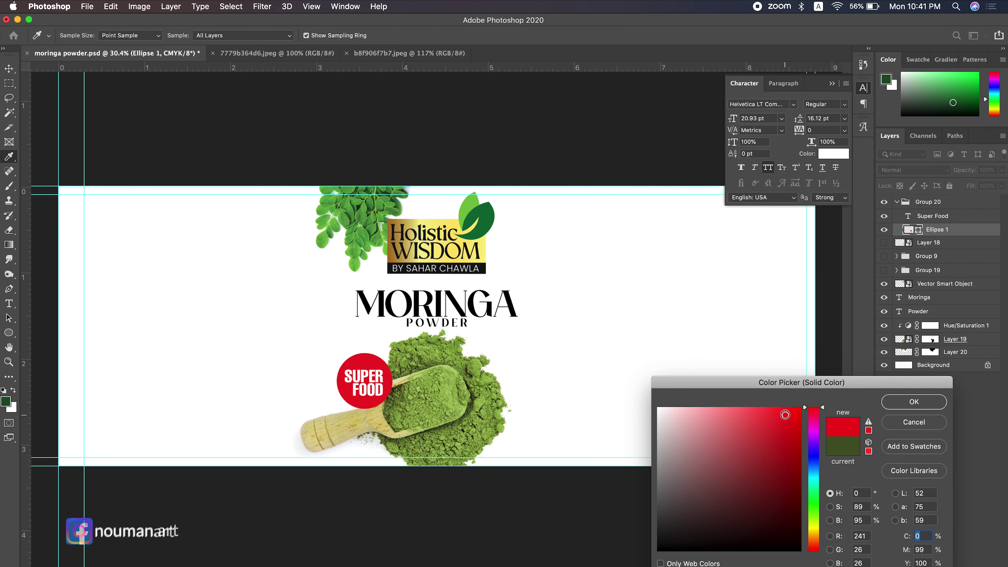
key("Return")
key("v")
left_click(896, 201)
left_click_drag(394, 376, 394, 369)
left_click_drag(407, 405, 407, 392)
- Nudge the powder image and the MORINGA POWDER title up slightly
left_click(496, 401, "super")
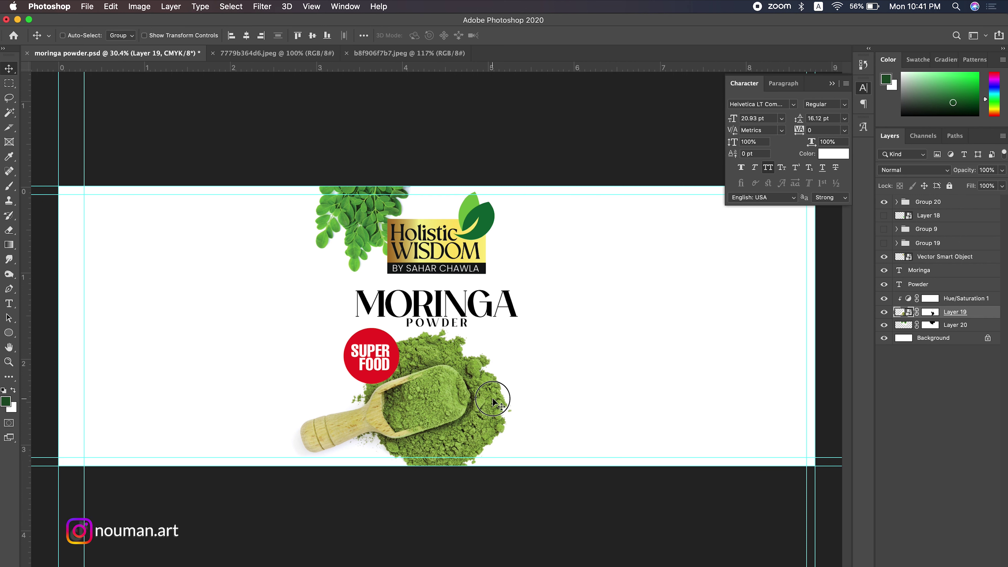
left_click_drag(496, 402, 496, 397)
left_click(373, 335, "super")
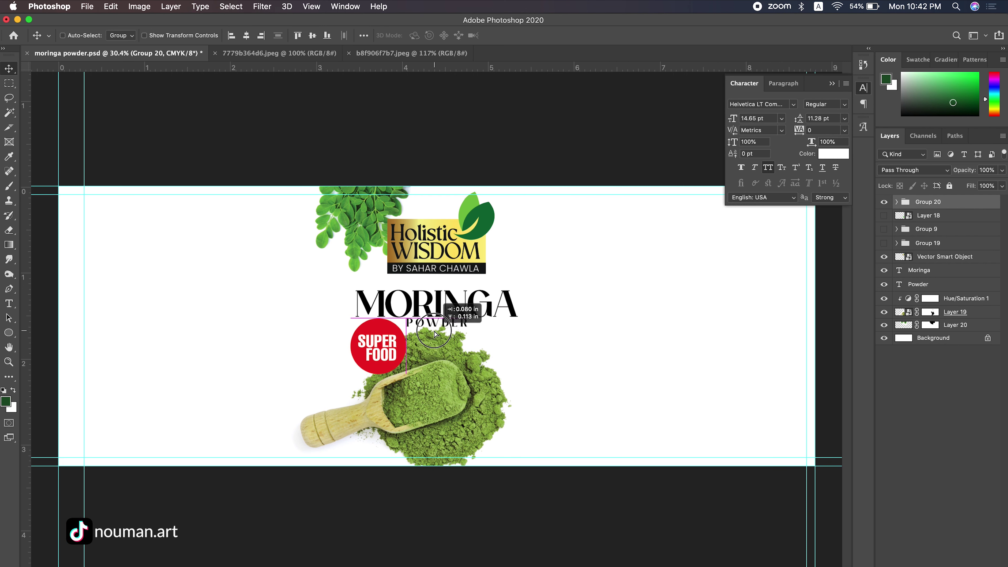
left_click(498, 399, "super")
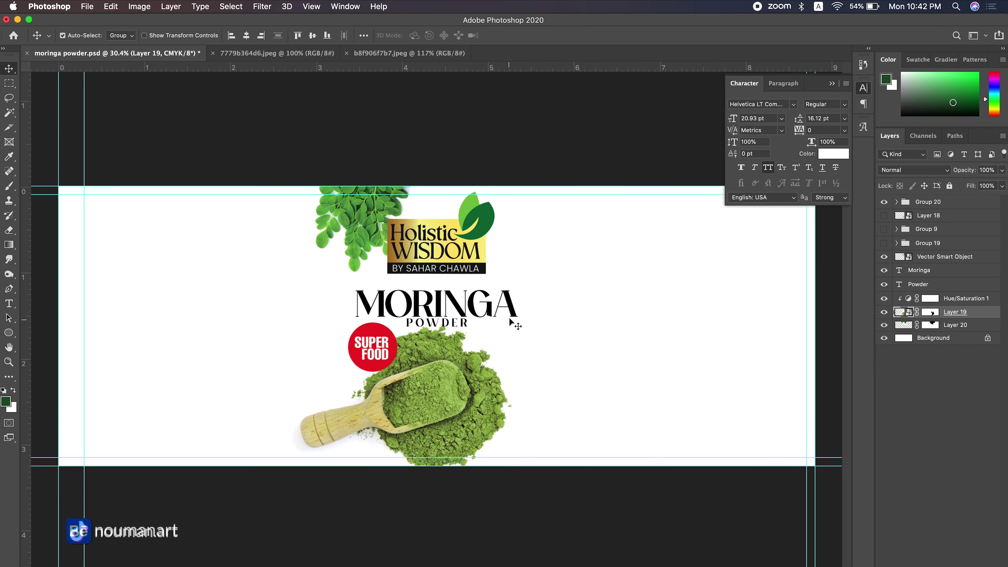
left_click_drag(576, 321, 508, 332)
left_click(473, 391, "super")
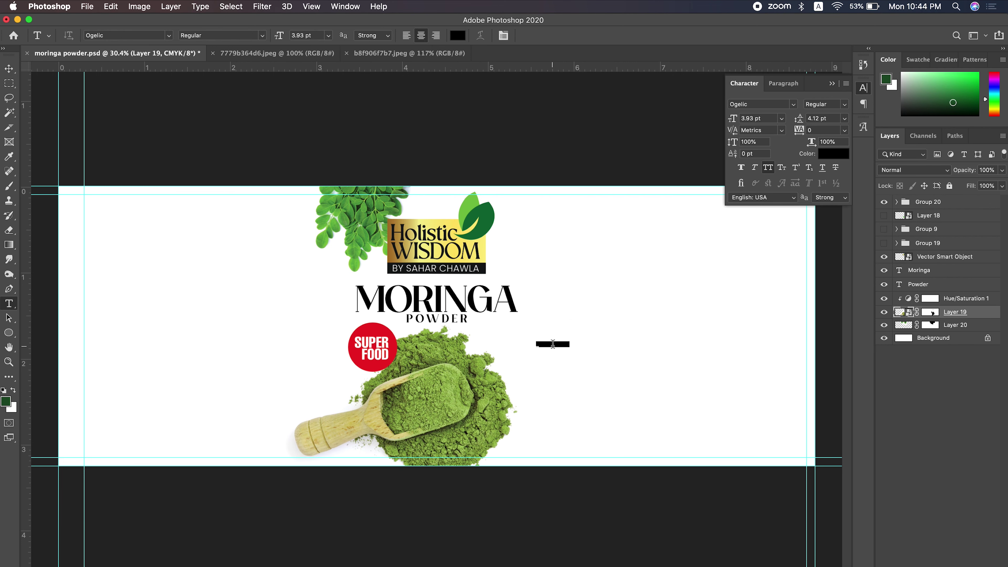
- Set the tagline in Raleway at 11.93 pt with Auto leading, broken onto separate lines
left_click(793, 104)
left_click(754, 182)
key("Down")
left_click_drag(517, 354, 536, 328)
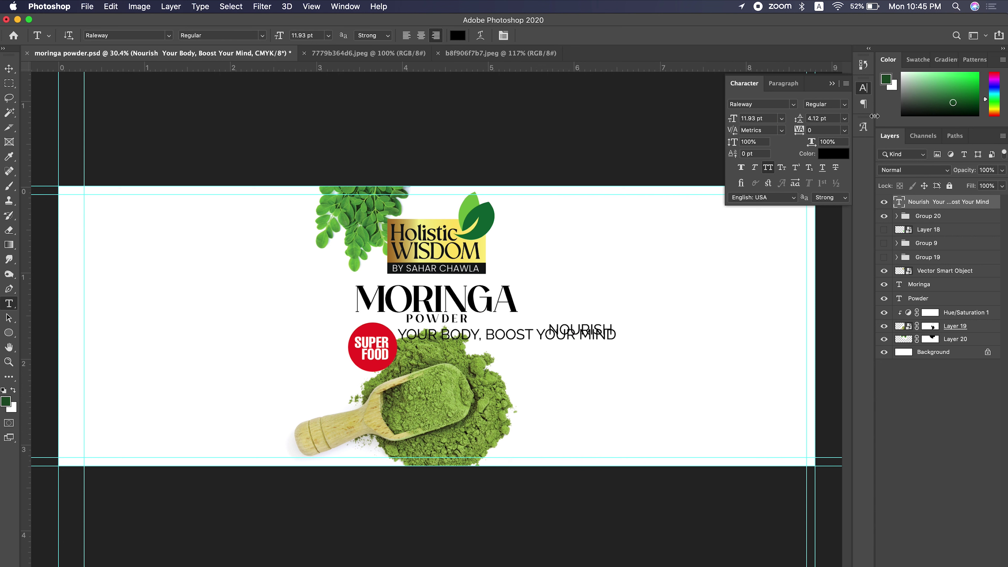
left_click(845, 118)
left_click(821, 121)
key("Escape")
key("Return")
key("Escape")
- Shrink the tagline, make it Raleway Bold, and move it beside the powder
key("v")
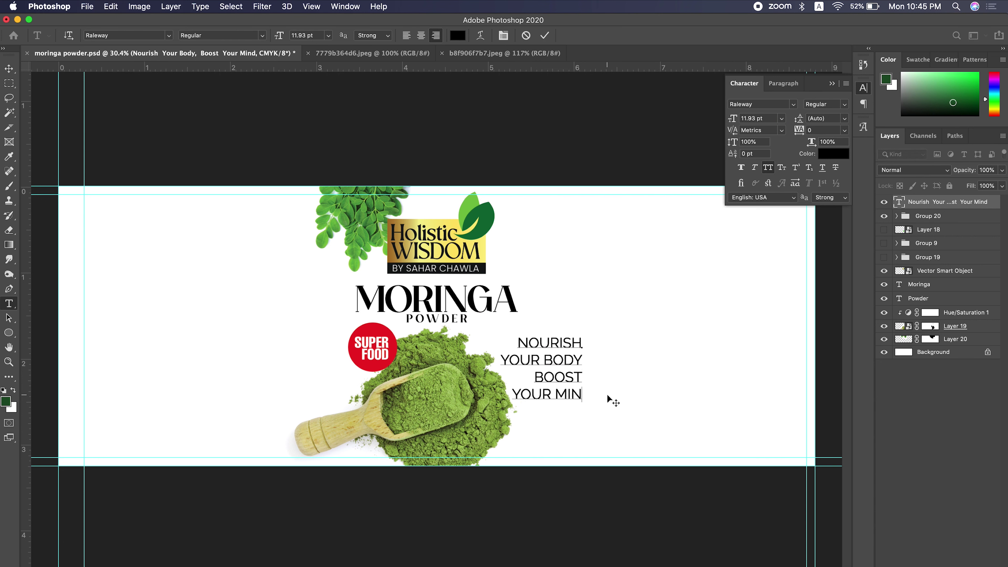
type("D")
key("ctrl+shift+comma")
key("Escape")
key("v")
left_click_drag(602, 377, 581, 365)
left_click(826, 104)
left_click(823, 208)
key("ctrl+t")
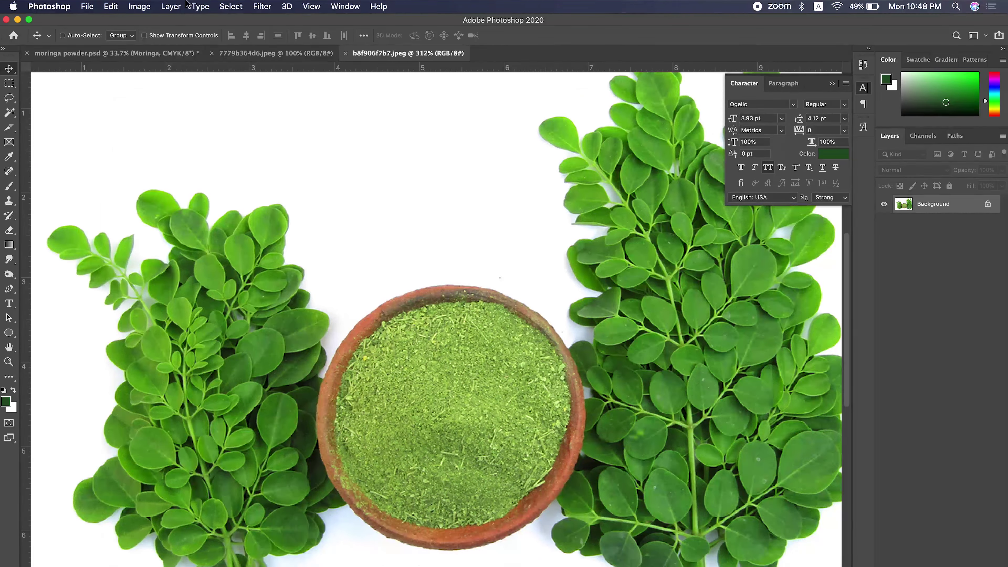
key("p")
scroll(397, 556, "up", 3)
scroll(398, 556, "up", 3)
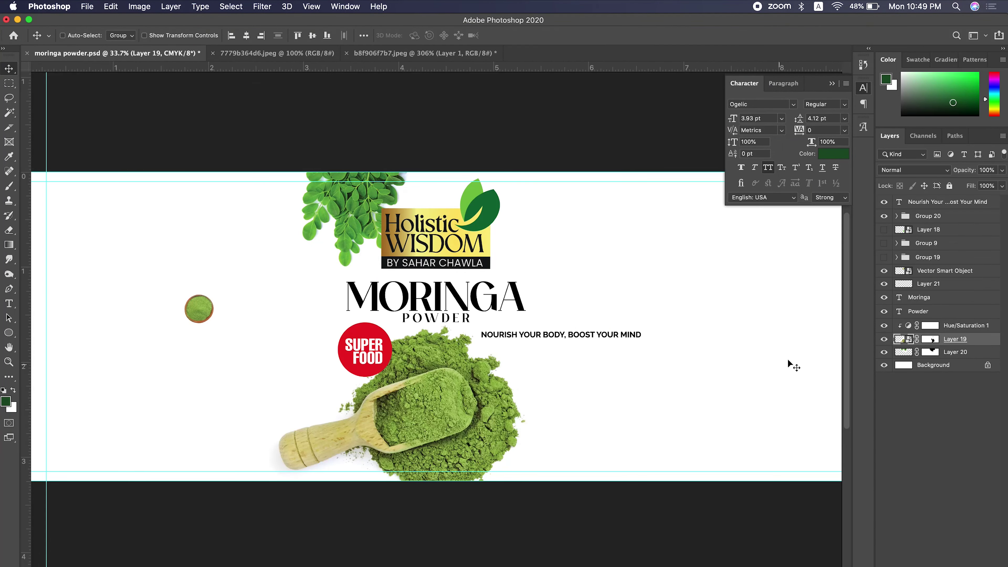
- Enlarge and rotate the bowl image below SUPER FOOD
key("ctrl+t")
mouse_move(265, 225)
left_mouse_down()
mouse_move(504, 412)
mouse_move(437, 503)
mouse_move(461, 479)
mouse_move(457, 405)
left_mouse_up()
key("Return")
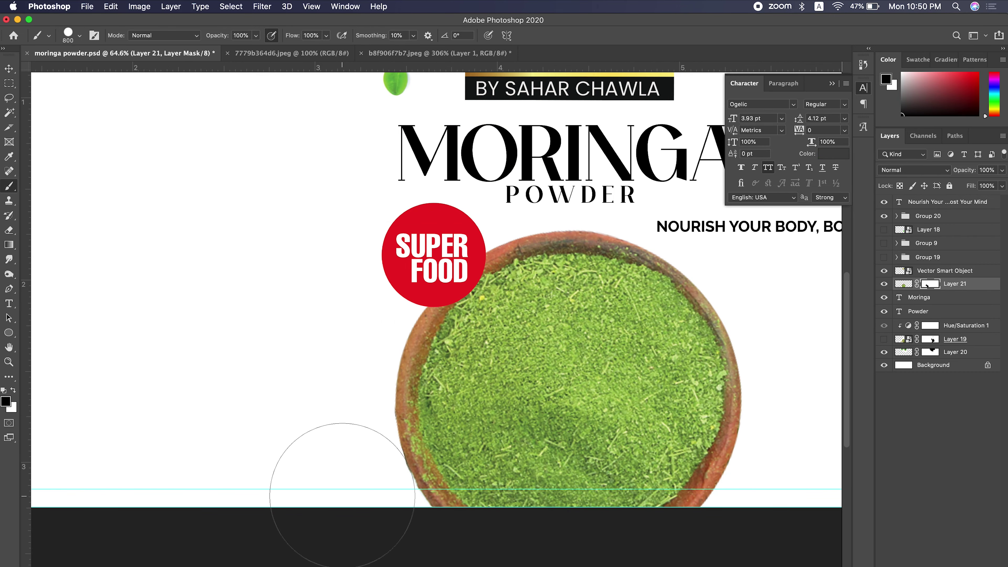
scroll(371, 503, "down", 2)
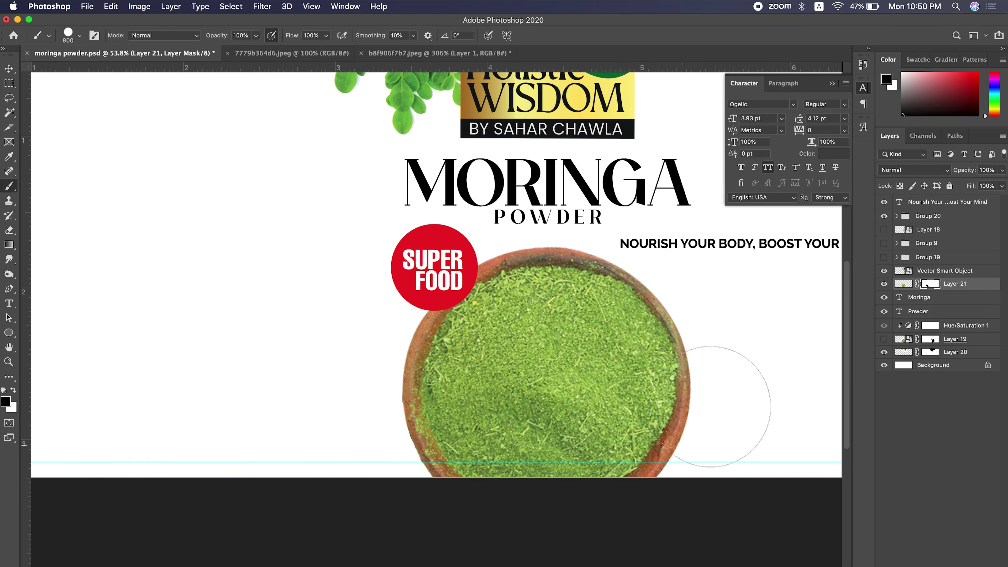
scroll(710, 407, "down", 2)
- Sharpen a bowl copy with High Pass, blend it with Overlay, and mask it
left_click(262, 7)
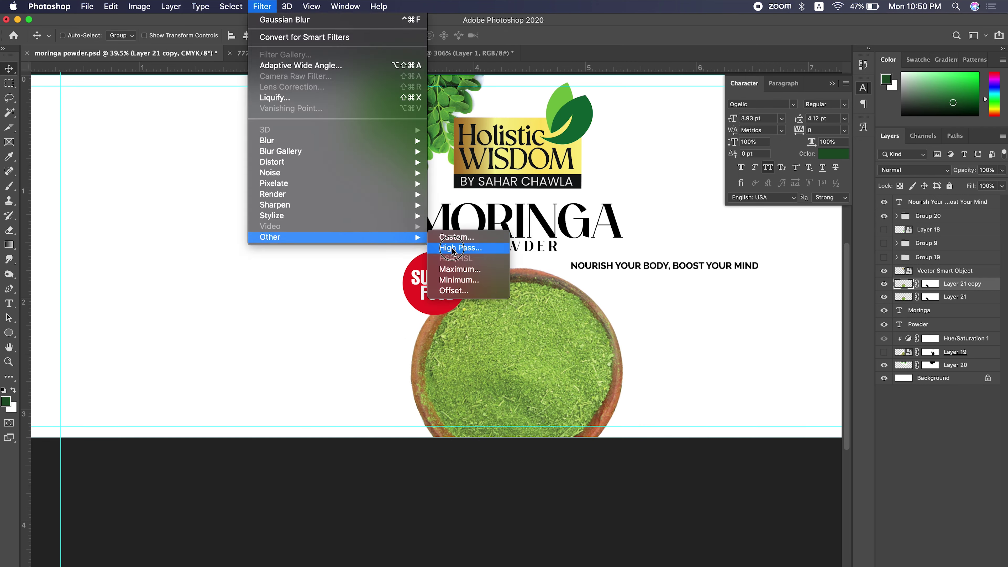
left_click(453, 247)
left_click(567, 163)
left_click(912, 170)
right_click(934, 359)
left_click(833, 318)
key("b")
key("x")
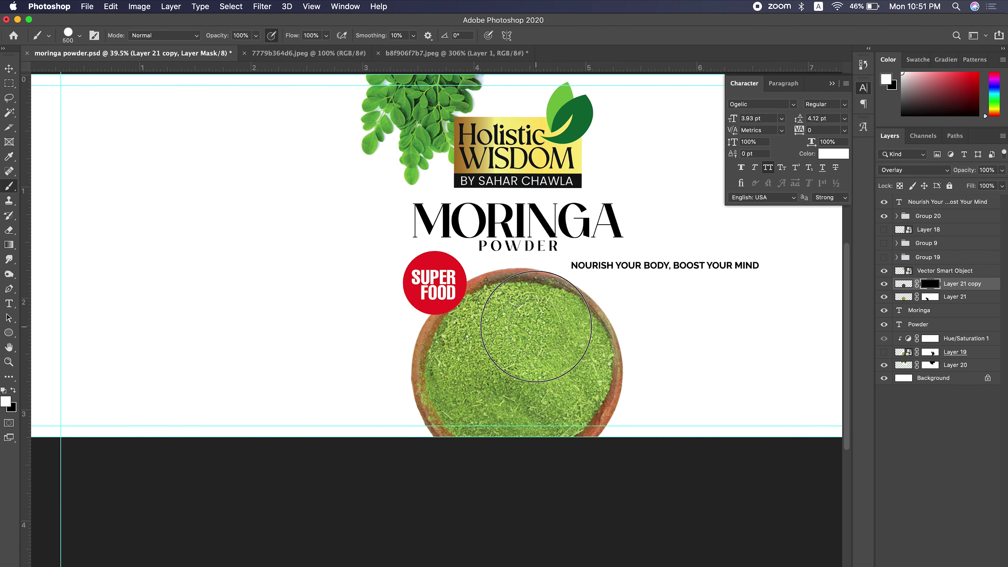
key("super+0")
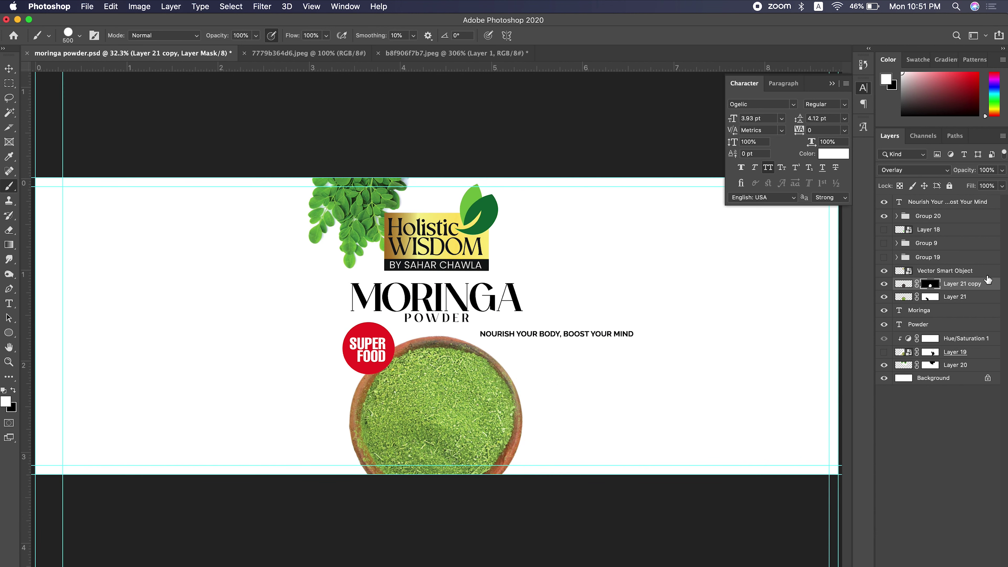
- Drop the copy to 41% opacity, group both bowl layers, and set the badge on the bowl's edge
left_click(903, 283)
left_click_drag(964, 170, 941, 175)
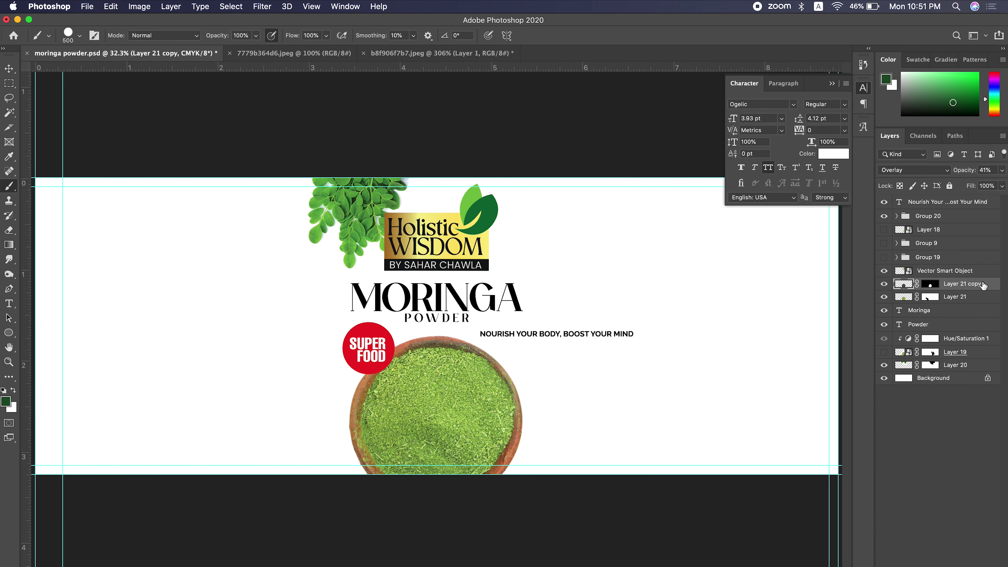
left_click(981, 296, "shift")
key("super+g")
key("v")
left_click_drag(384, 338, 370, 390)
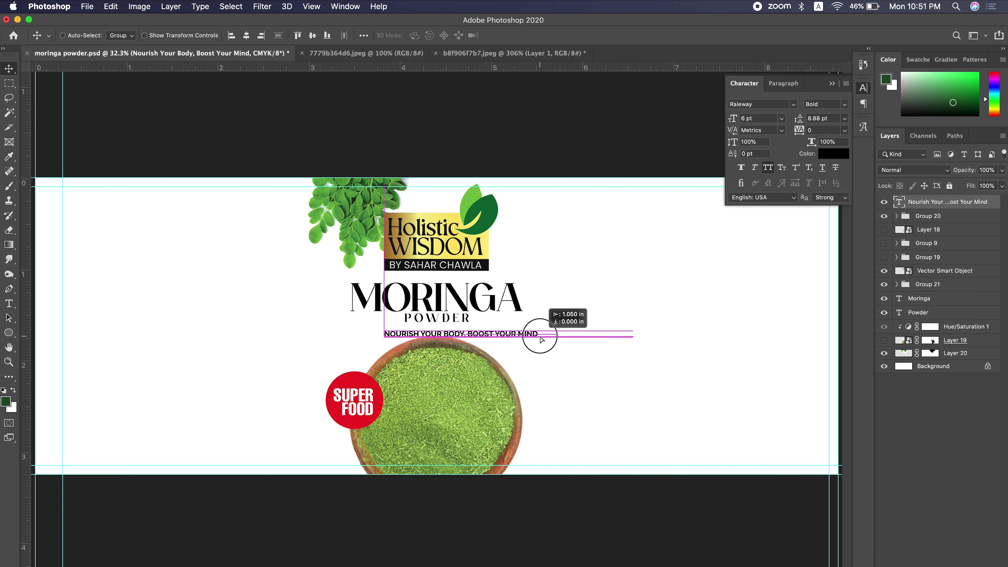
- Rotate the moringa leaves and place them on the bowl's right side
mouse_move(547, 547)
left_mouse_down()
mouse_move(524, 540)
mouse_move(554, 387)
mouse_move(666, 353)
mouse_move(559, 322)
left_mouse_up()
key("Return")
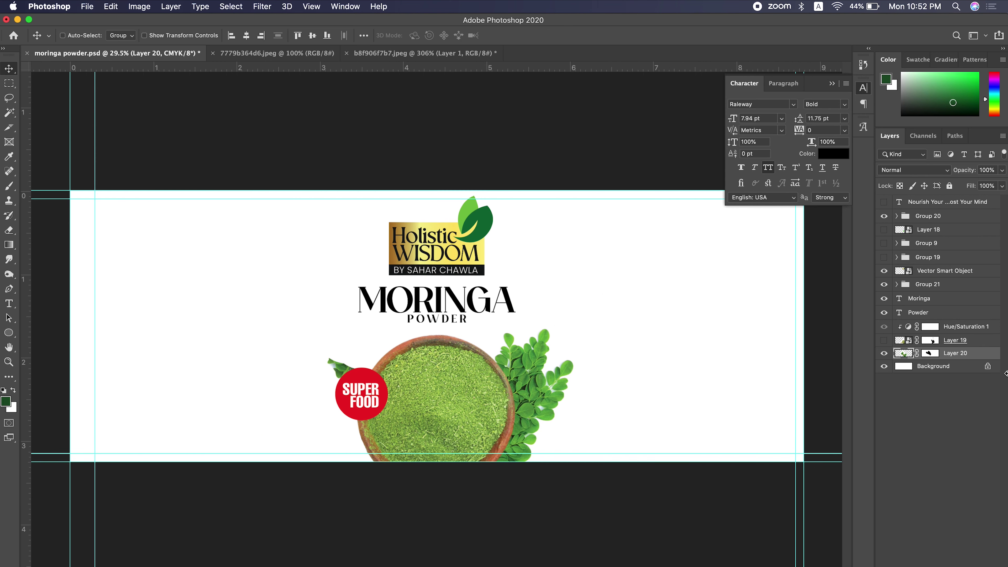
key("b")
key("d")
- Duplicate the leaves, flip them horizontally, and position them on the bowl's left
key("ctrl+j")
key("ctrl+t")
right_click(640, 382)
left_click(658, 556)
key("Return")
mouse_move(574, 299)
left_mouse_down()
mouse_move(599, 281)
mouse_move(489, 317)
left_mouse_up()
key("Return")
key("b")
key("v")
left_click_drag(655, 418, 581, 411)
key("ctrl+z")
mouse_move(464, 387)
left_mouse_down()
mouse_move(450, 383)
mouse_move(438, 412)
left_mouse_up()
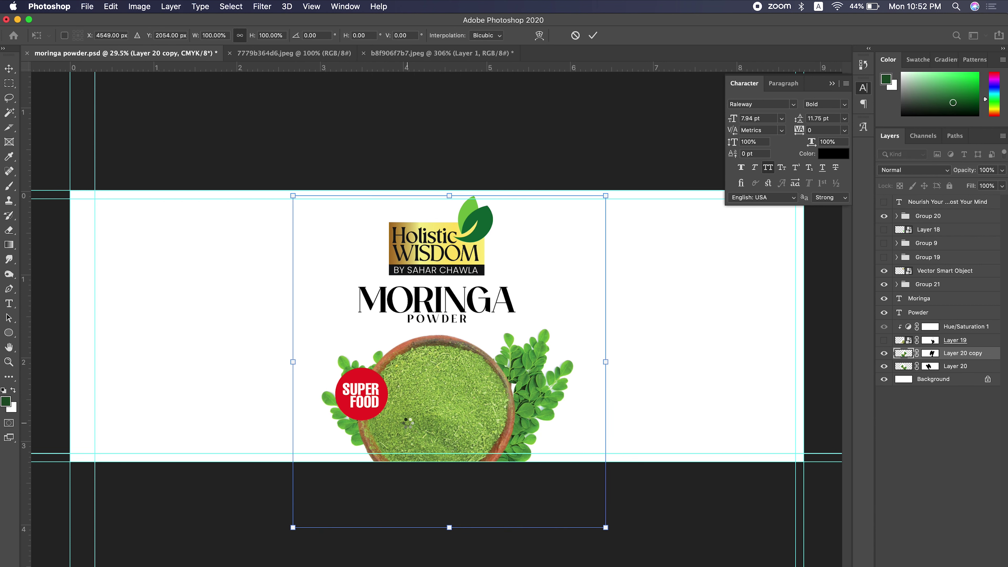
- Create a filled shadow layer in the bowl group and apply a Gaussian blur
left_click(893, 285)
key("shift+BackSpace")
key("Return")
key("ctrl+d")
left_click(261, 6)
left_click(482, 187)
key("Return")
key("b")
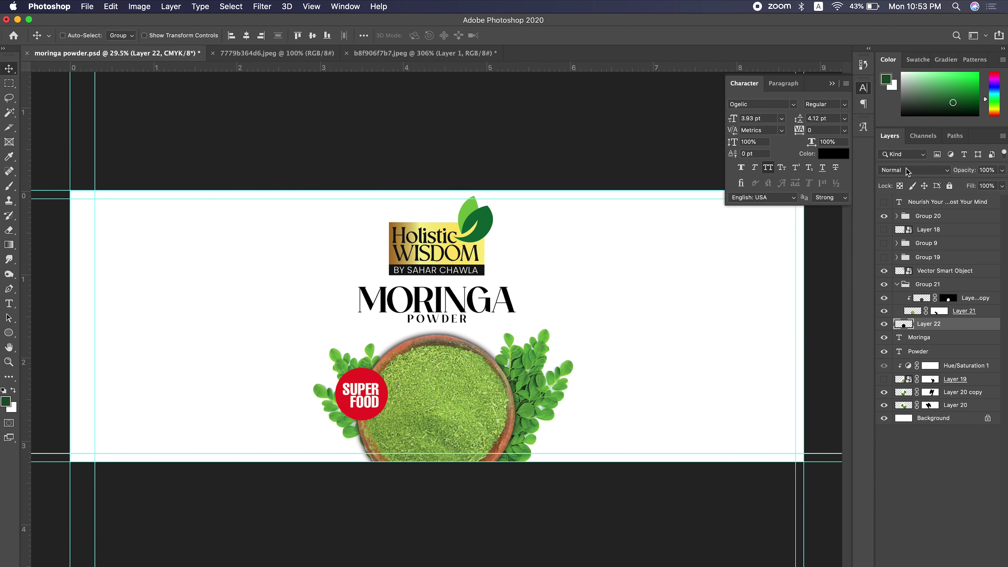
- Set the shadow to Multiply, brush size 700, duplicate it, and show the tagline under POWDER
left_click(929, 564)
key("d")
right_click(464, 307)
key("Return")
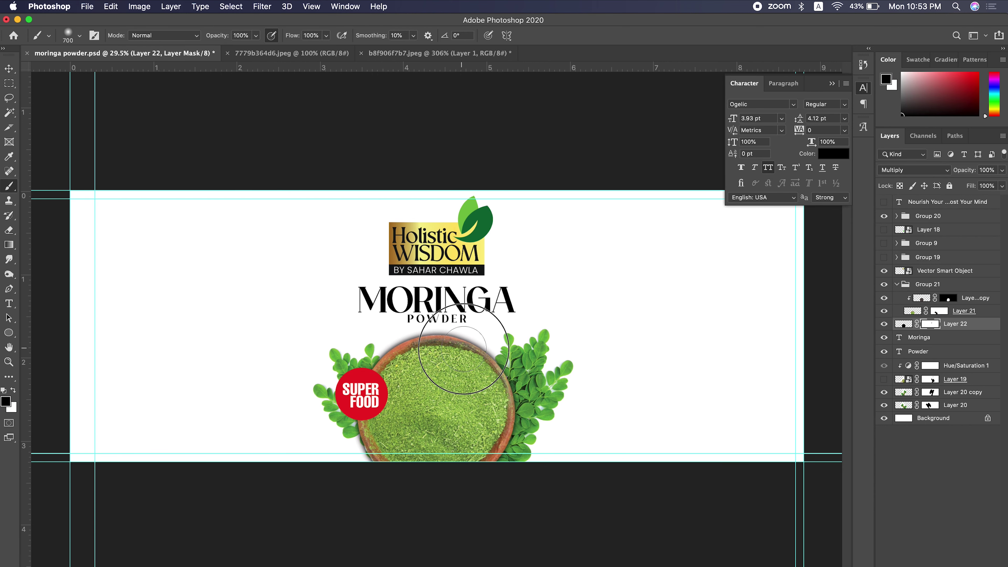
key("ctrl+j")
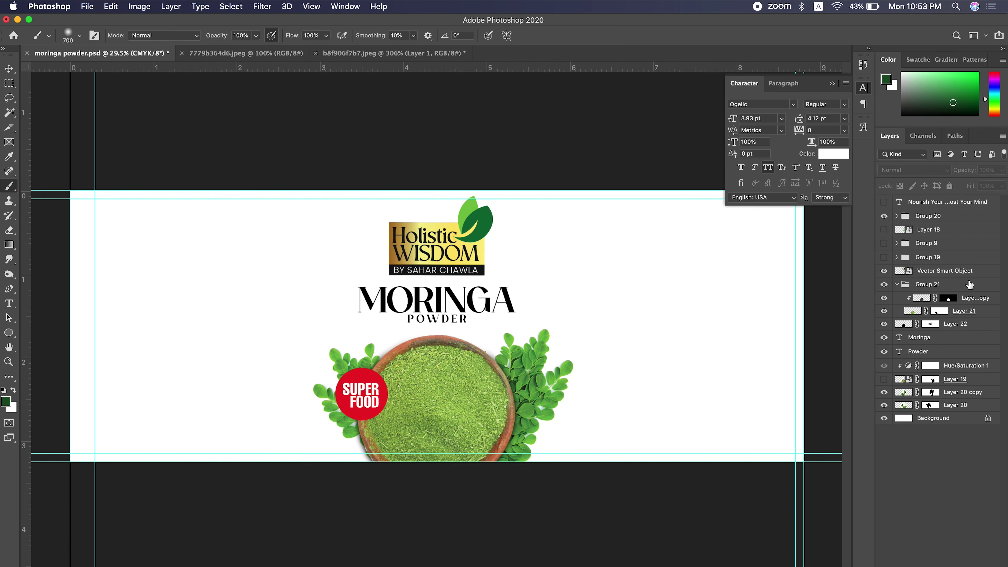
left_click(896, 285)
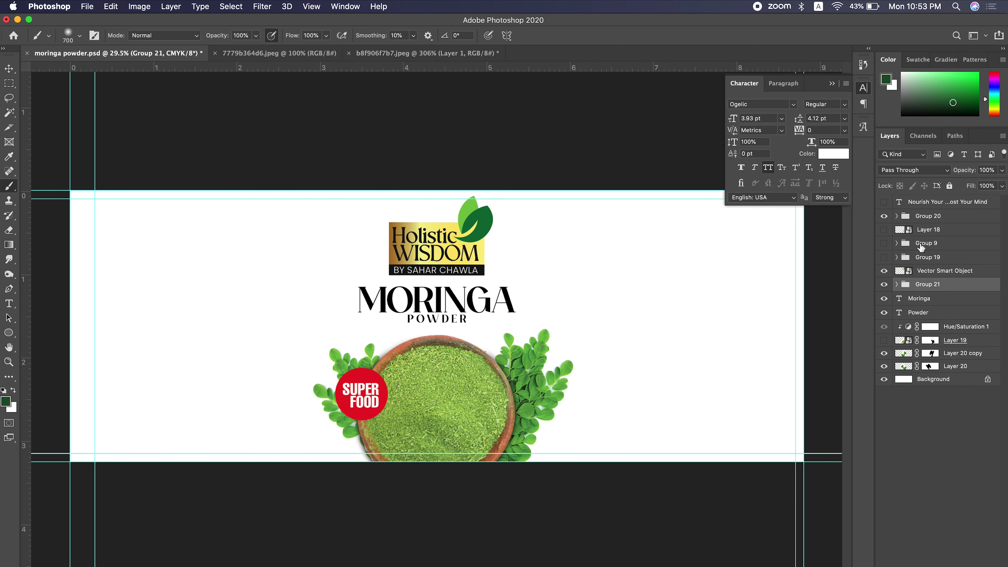
left_click(884, 201)
- Group the two leaf layers into a single leaves group
key("v")
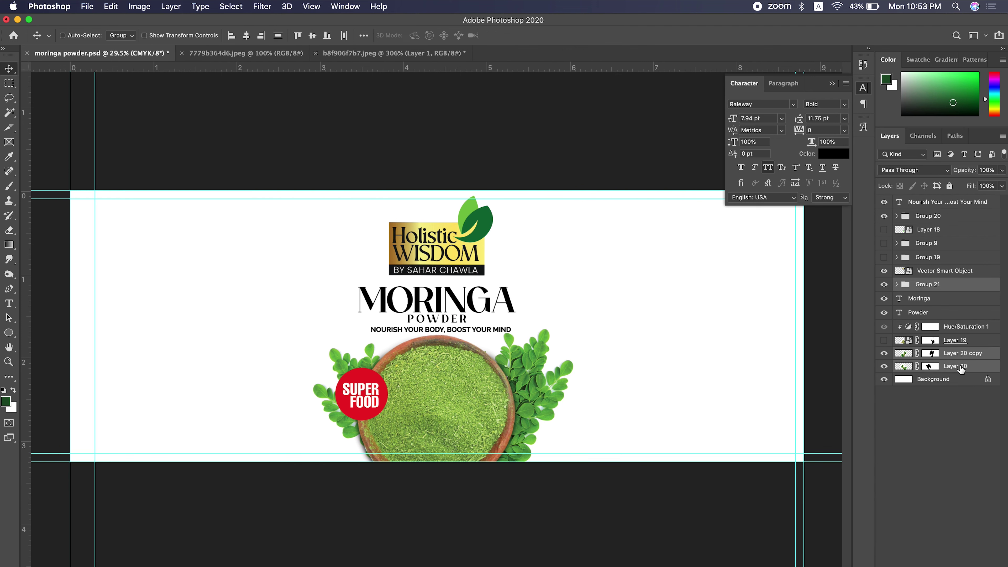
left_click(960, 367)
key("ctrl+g")
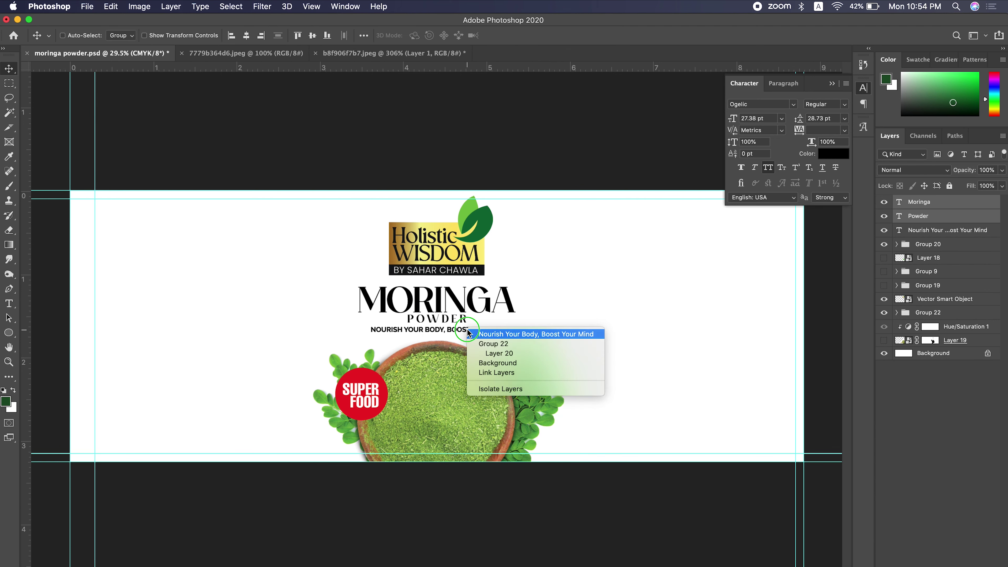
left_click(469, 334, "ctrl")
scroll(469, 333, "up", 3)
left_click(625, 364, "ctrl")
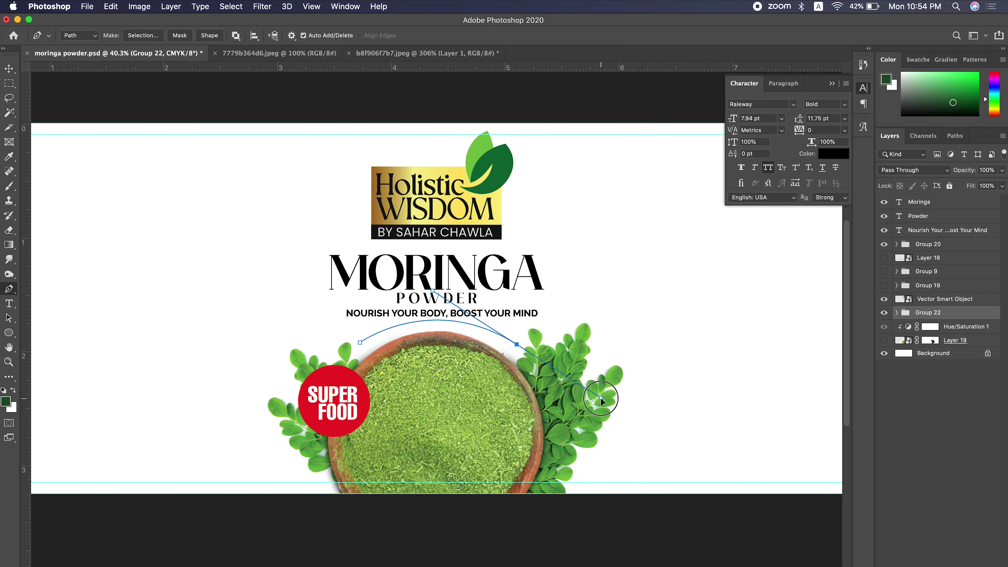
- Paste the Nourish Your Body. Boost Your Mind tagline, arc-warp it, and place it below POWDER
right_click(9, 304)
left_click(60, 304)
left_click(371, 338)
key("ctrl+v")
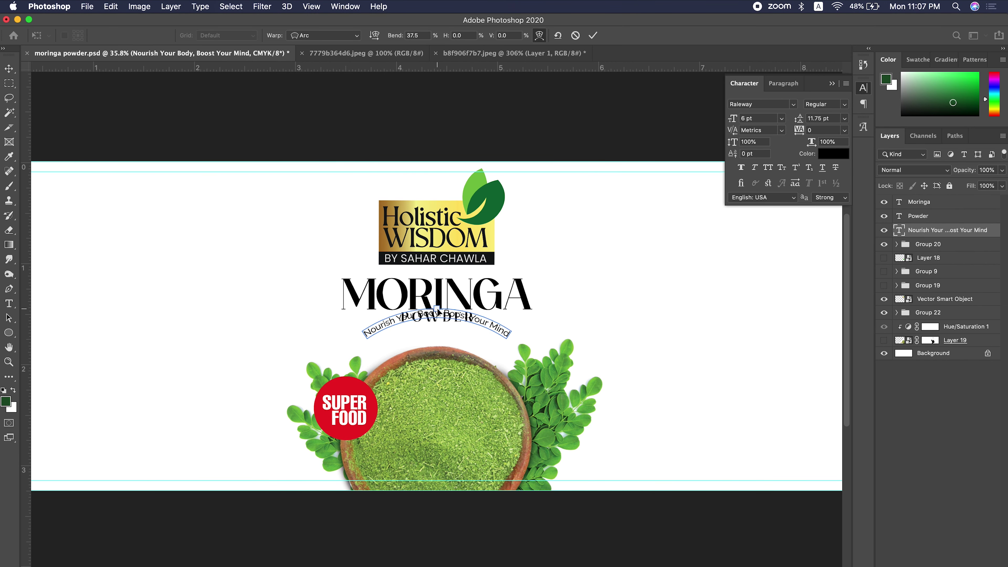
key("Return")
left_click_drag(437, 309, 470, 353)
key("ctrl+t")
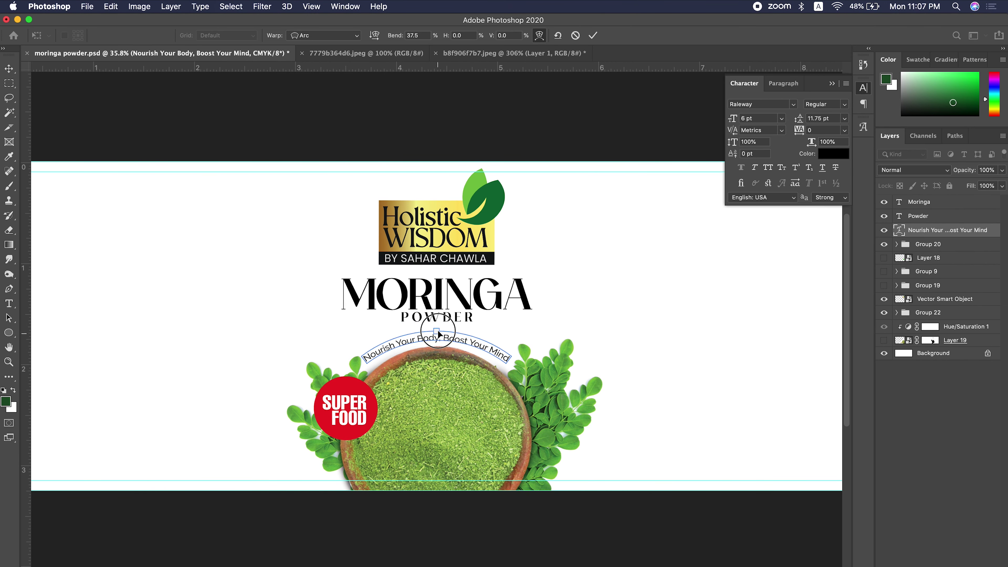
key("Return")
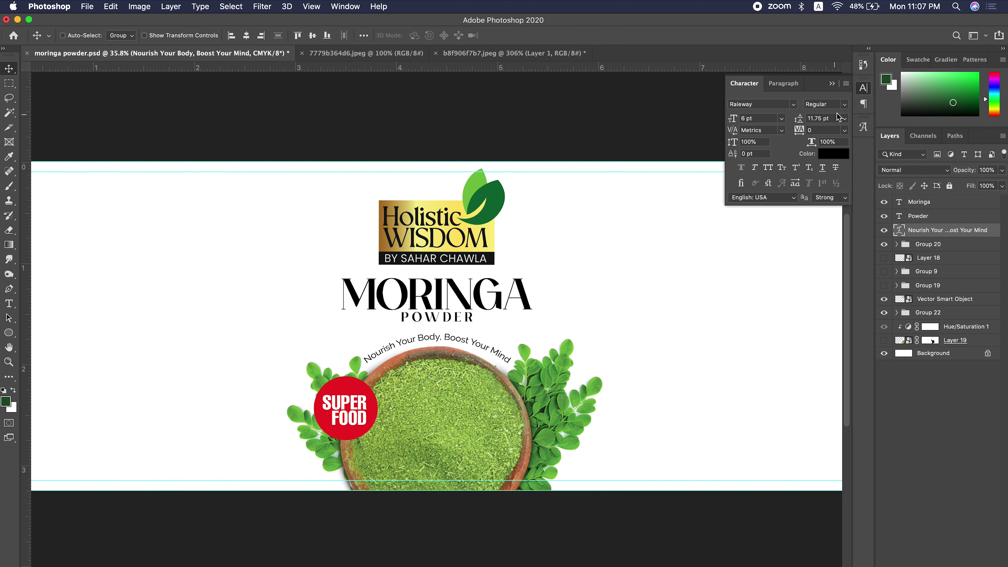
- Set the tagline weight to Medium and refine its arc warp
left_click(844, 104)
left_click(817, 171)
key("ctrl+t")
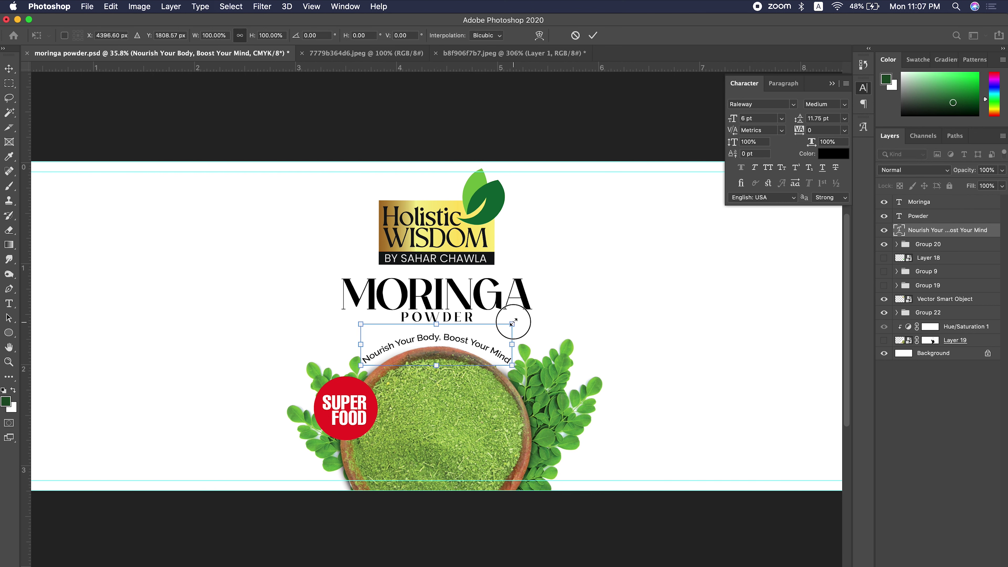
left_click(539, 35)
key("Return")
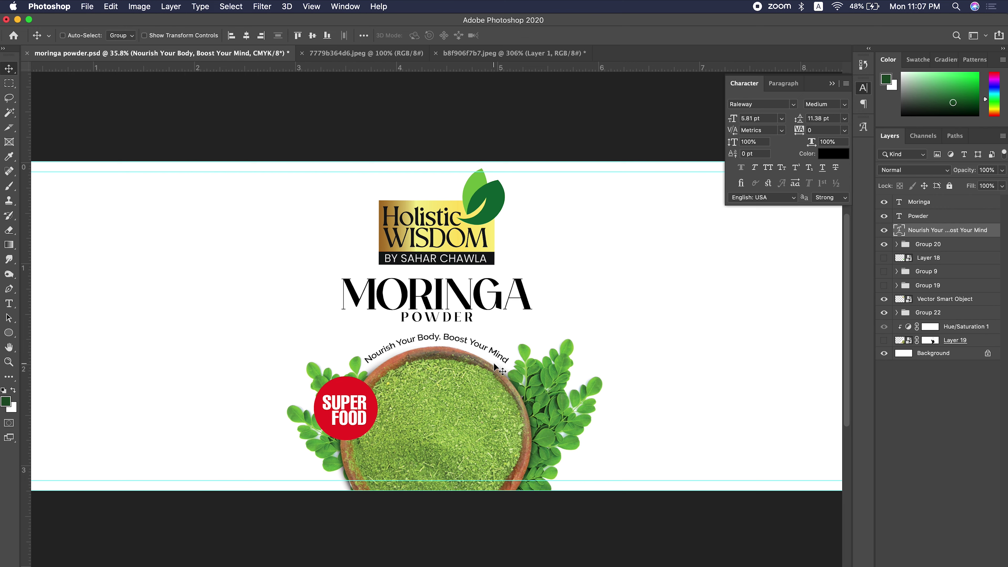
- Colour the tagline with a leaf green sampled from the artwork
scroll(436, 336, "down", 2)
left_click(834, 154)
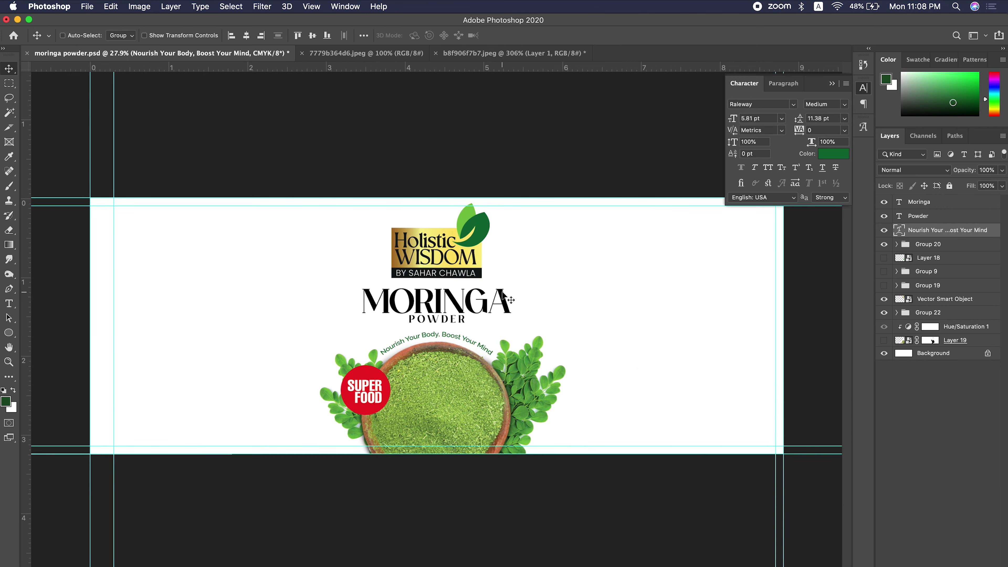
scroll(542, 370, "up", 2)
left_click(610, 411)
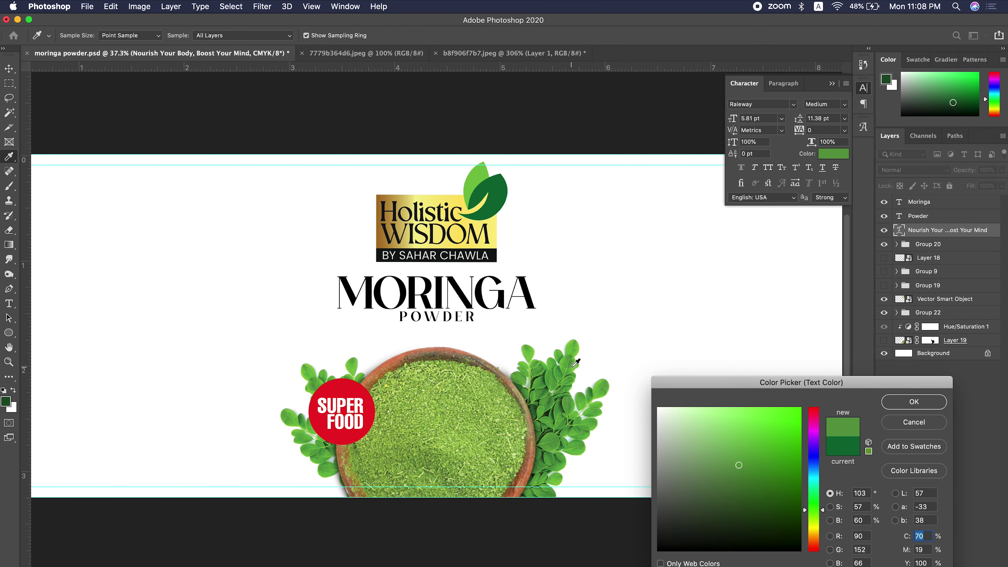
key("Return")
- Nudge the MORINGA and POWDER title layers slightly down
key("v")
left_click(437, 294, "super")
left_click(436, 316, "shift+super")
left_click_drag(588, 312, 588, 316)
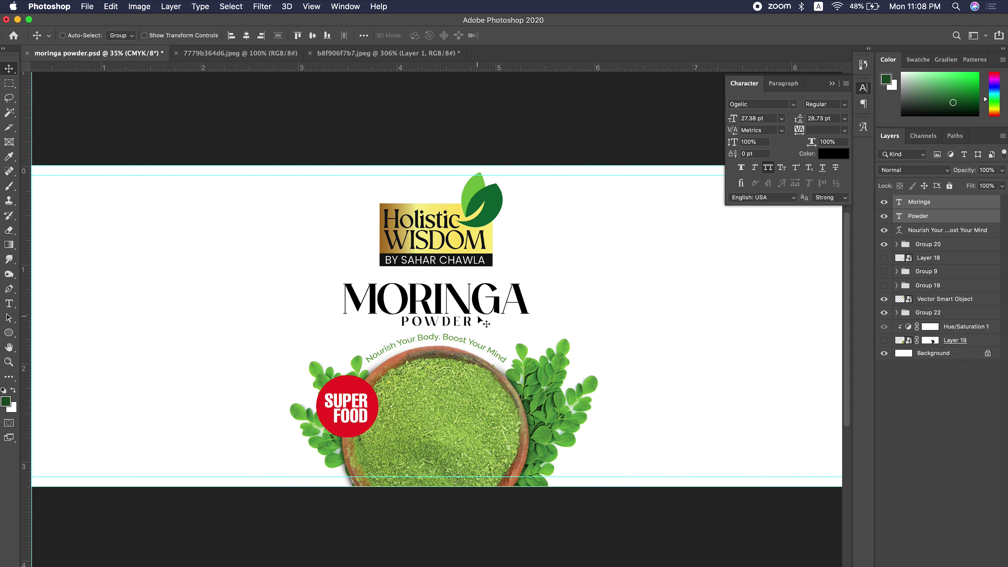
- Turn off all caps, set Raleway, and delete the Powerhouse line from the Antioxidant heading
left_click(768, 167)
left_click(762, 104)
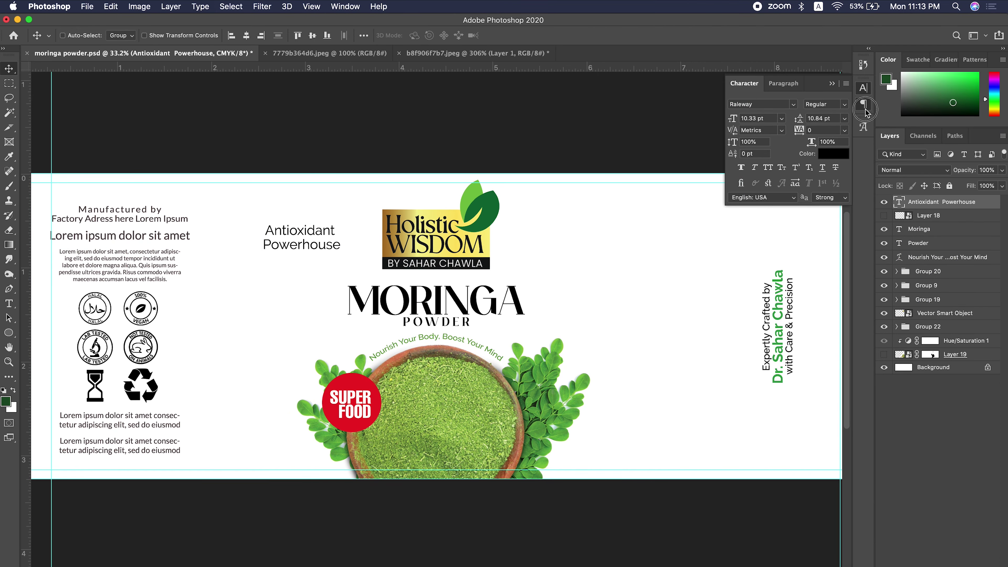
left_click(865, 104)
left_click_drag(341, 245, 216, 250)
key("BackSpace")
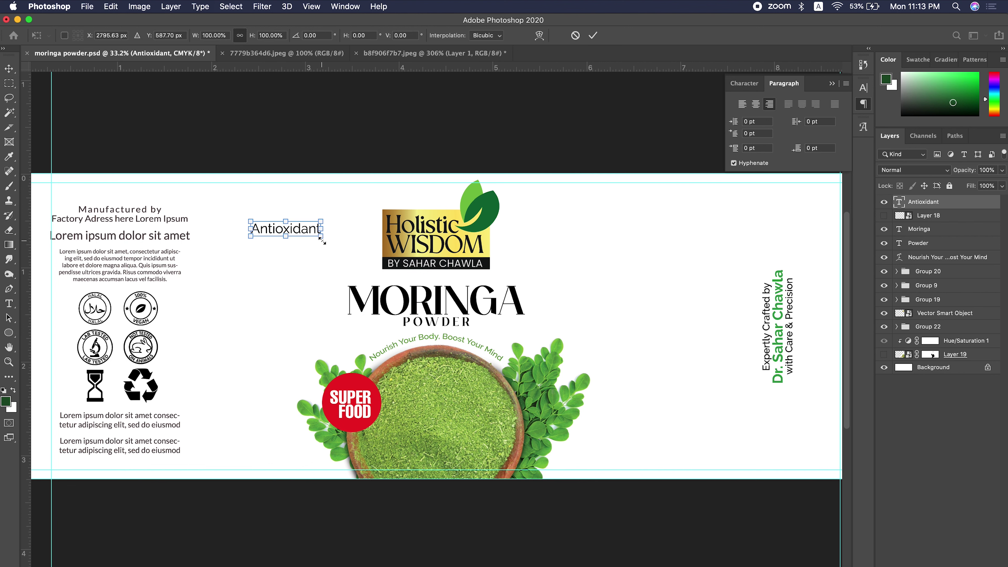
key("Return")
- Set Antioxidant in Helvetica LT Compressed and add an enlarged Powerhouse line beneath it
scroll(323, 245, "up", 1)
left_click(744, 83)
left_click(793, 103)
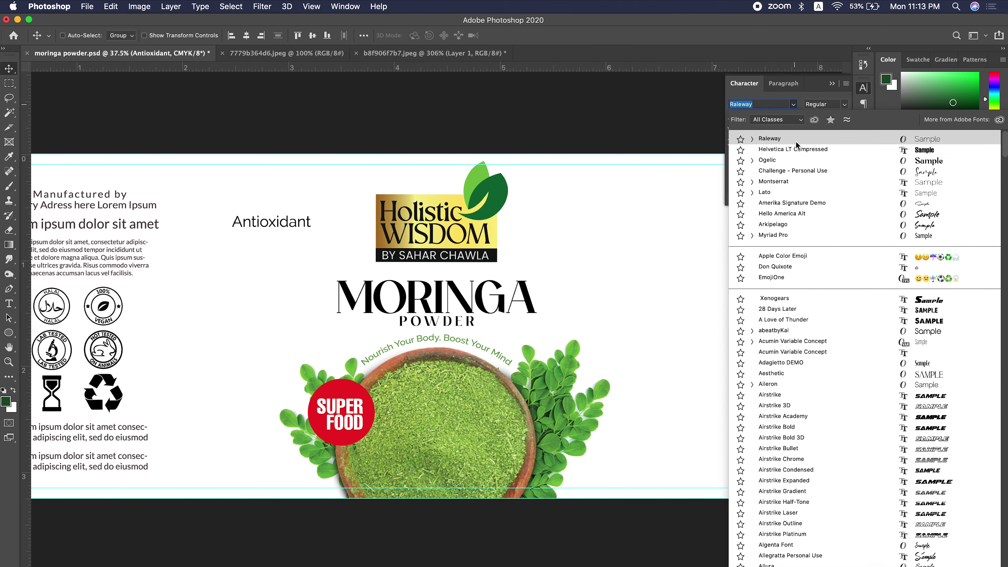
left_click(778, 140)
key("t")
left_click(256, 286)
type("Powerhouse")
key("ctrl+t")
left_click_drag(302, 271, 311, 229)
key("Return")
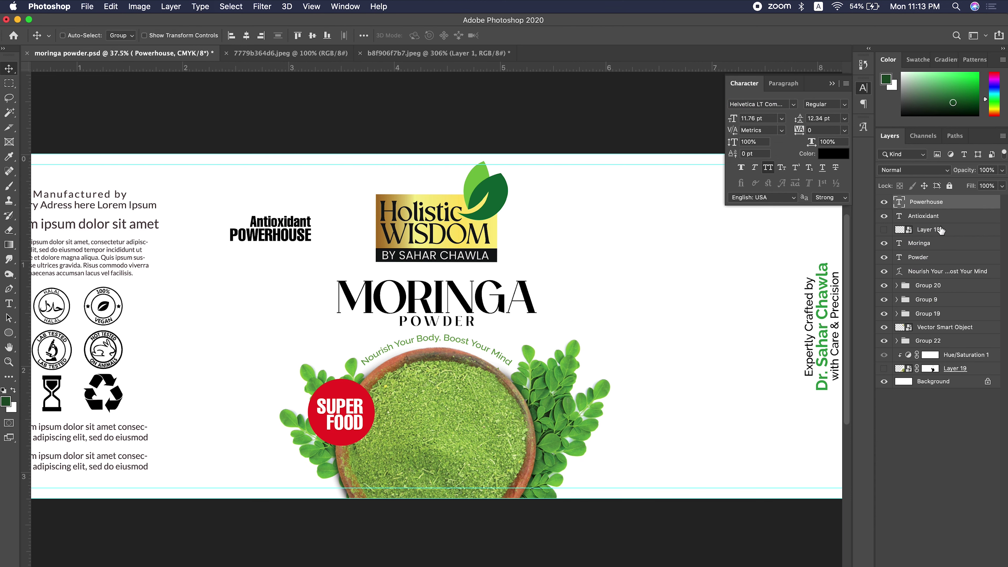
- Enlarge both heading lines together and shift them slightly left
left_click(923, 216, "shift")
key("ctrl+t")
left_click_drag(229, 216, 198, 207)
left_click_drag(258, 229, 244, 230)
key("Return")
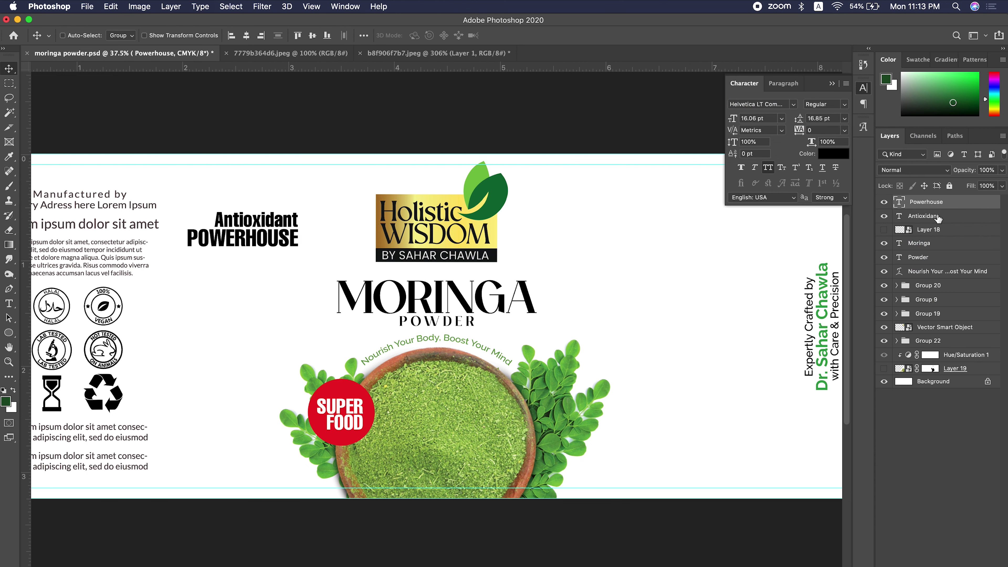
- Colour the Antioxidant POWERHOUSE heading with a green sampled from the artwork
left_click(833, 153)
left_click(469, 402)
left_click(323, 389)
left_click(604, 399)
left_click(478, 304)
left_click(298, 212)
key("Return")
- Move the Fight free radicals text under the heading, set it in Lato, and right-align it
right_click(448, 287)
left_click(469, 302)
key("v")
mouse_move(449, 289)
left_mouse_down()
mouse_move(338, 268)
mouse_move(338, 257)
left_mouse_up()
left_click(793, 104)
left_click(749, 187)
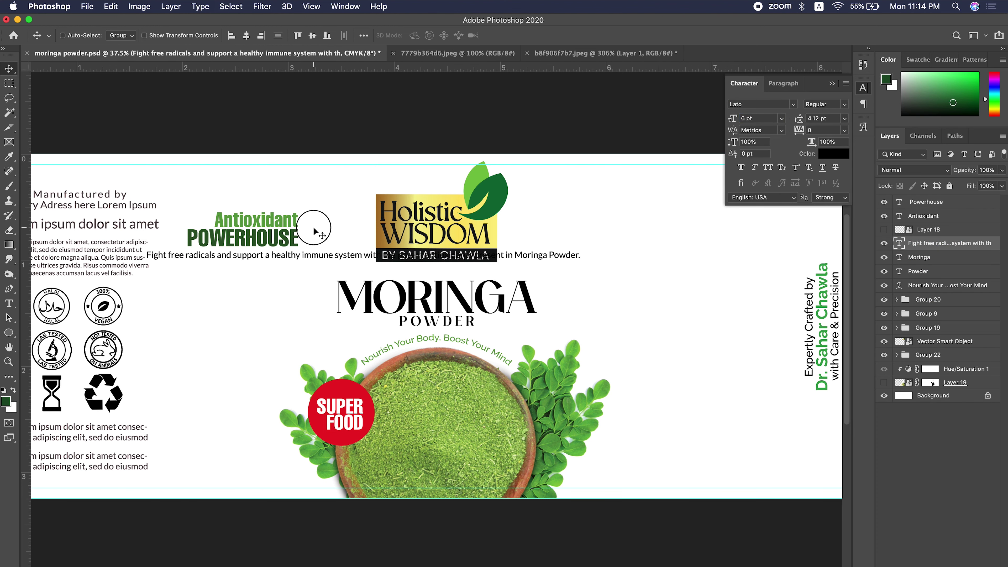
mouse_move(305, 284)
left_mouse_down()
mouse_move(327, 287)
mouse_move(270, 289)
left_mouse_up()
key("super+shift+r")
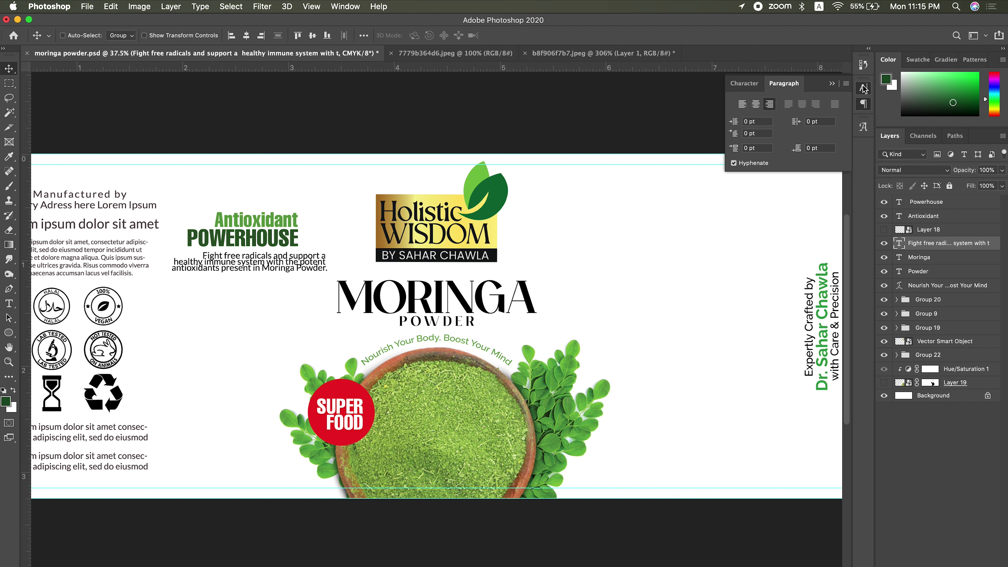
- Move the Fight free radicals paragraph into a new text box aligned under the heading
left_click(863, 88)
double_click(250, 262)
key("super+c")
key("BackSpace")
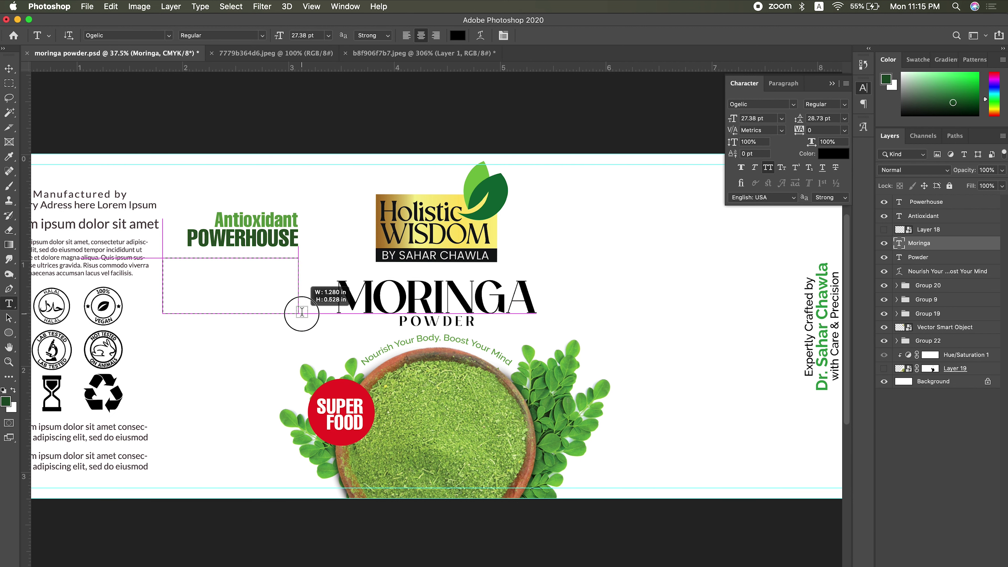
left_click_drag(301, 311, 299, 313)
key("super+v")
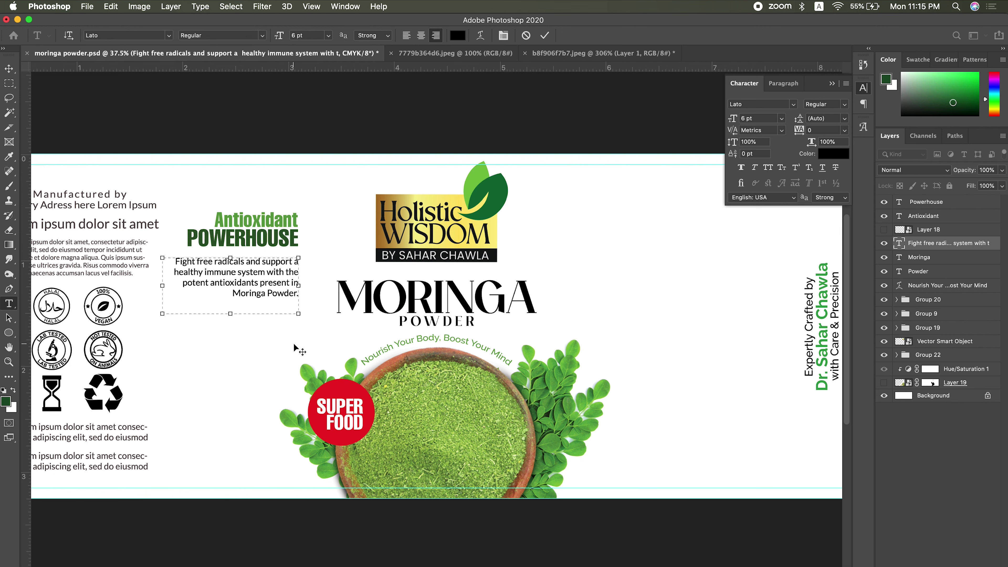
left_click_drag(294, 349, 293, 326)
key("Escape")
key("v")
left_click_drag(324, 223, 326, 203)
- Draw a thin rectangle divider line under the paragraph
scroll(326, 254, "down", 2)
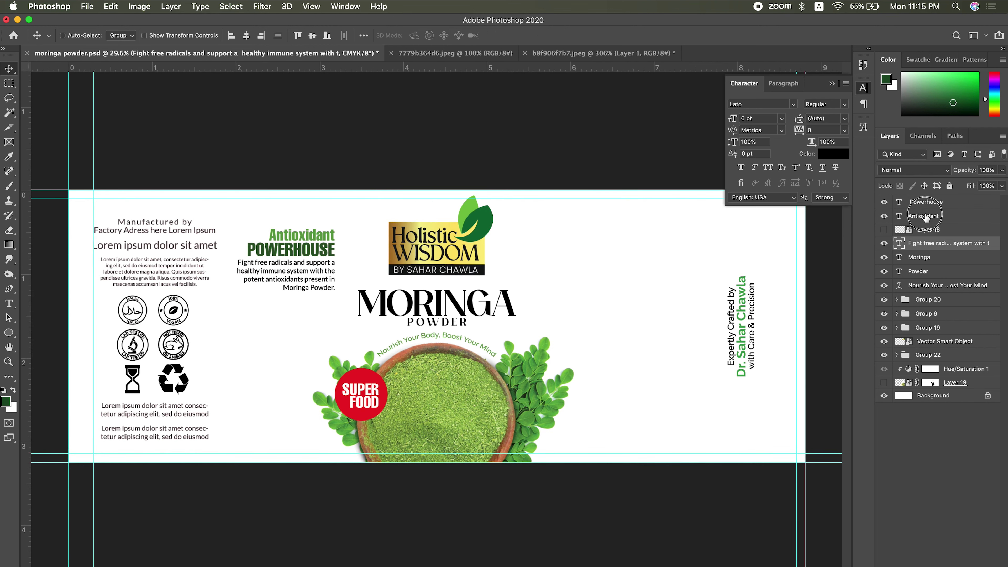
left_click(925, 216, "shift")
right_click(8, 333)
left_click(60, 328)
left_click_drag(334, 309, 334, 308)
key("v")
left_click_drag(354, 337, 354, 333)
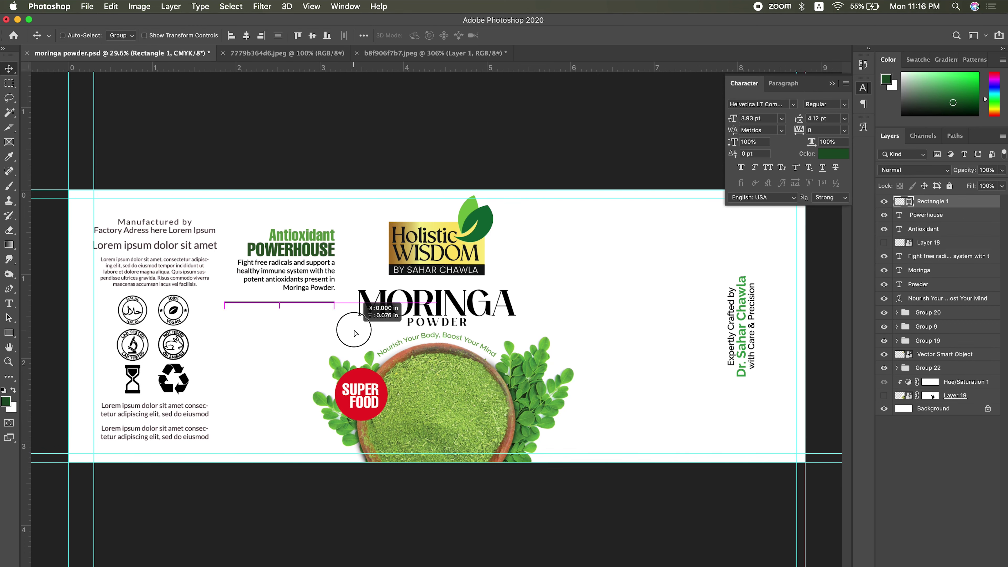
- Position the divider and move duplicated heading and paragraph layers below it
scroll(372, 356, "up", 5)
mouse_move(238, 330)
left_mouse_down()
mouse_move(326, 248)
mouse_move(305, 345)
left_mouse_up()
scroll(327, 248, "down", 5)
left_click(925, 229)
left_click(925, 256, "super")
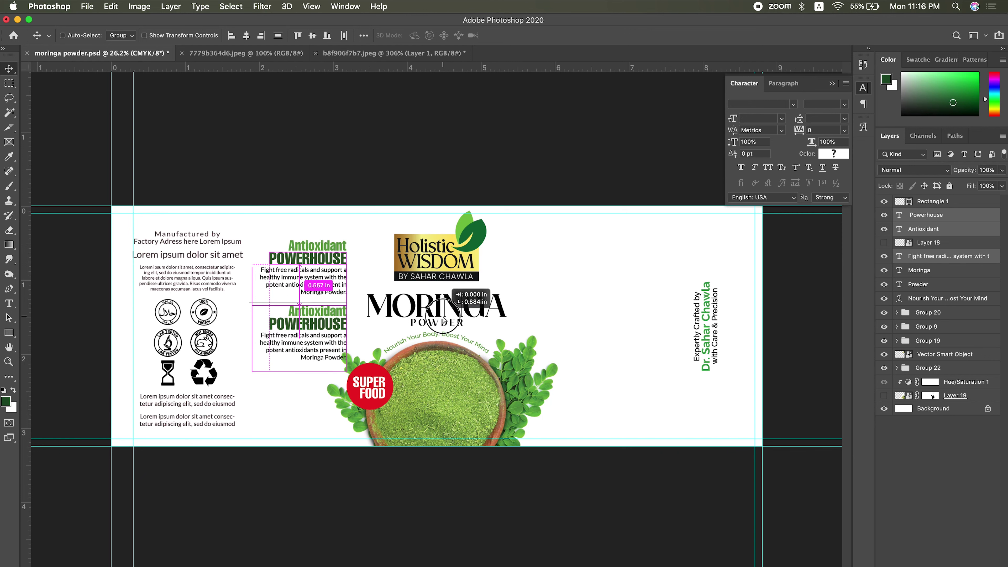
left_click(933, 201, "shift")
left_click(944, 299, "super")
left_click_drag(437, 280, 405, 353)
- Colour the copied heading's RICH dark green and begin editing the copied paragraph
scroll(505, 251, "up", 3)
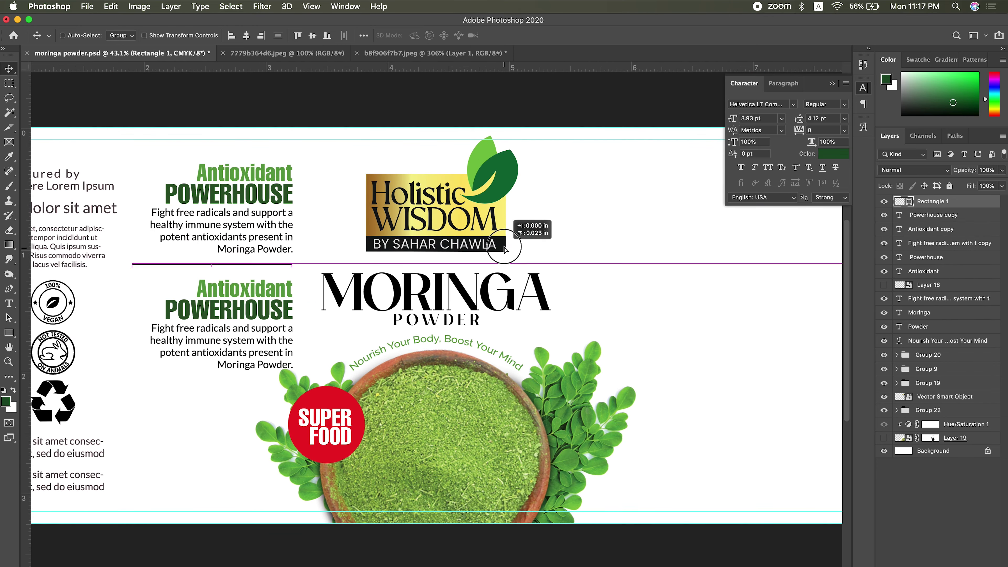
left_click(262, 296)
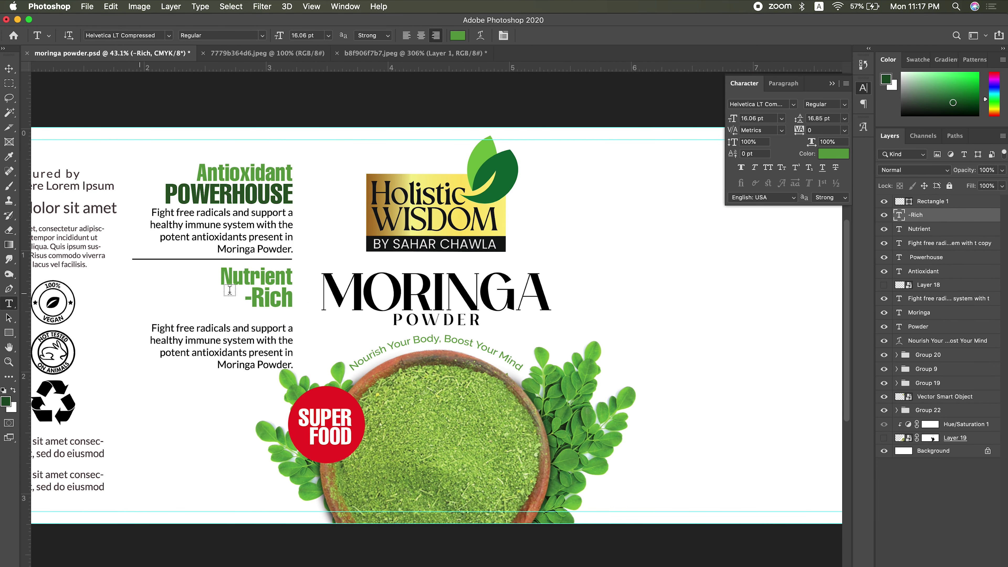
right_click(280, 300)
left_click(816, 154)
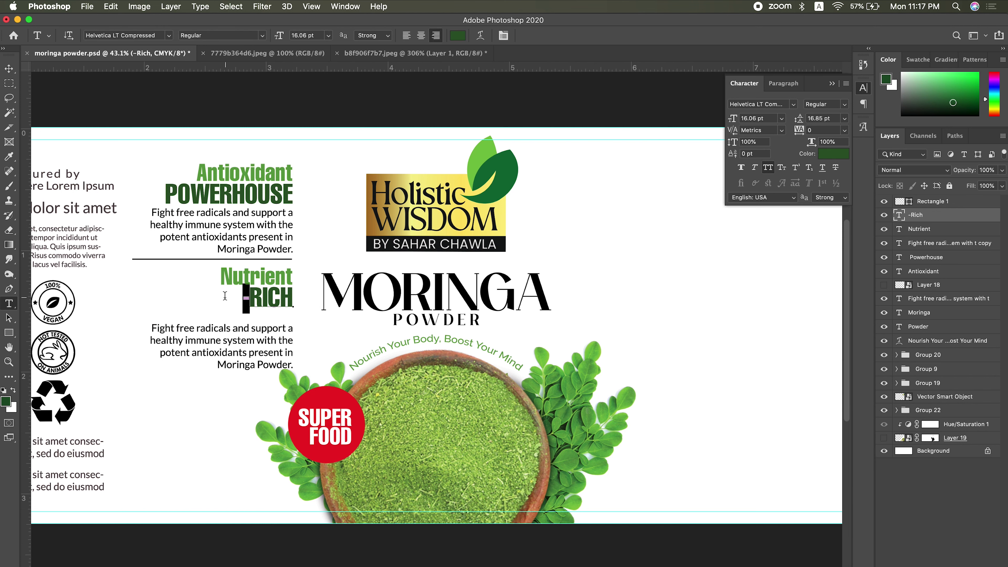
left_click(279, 344)
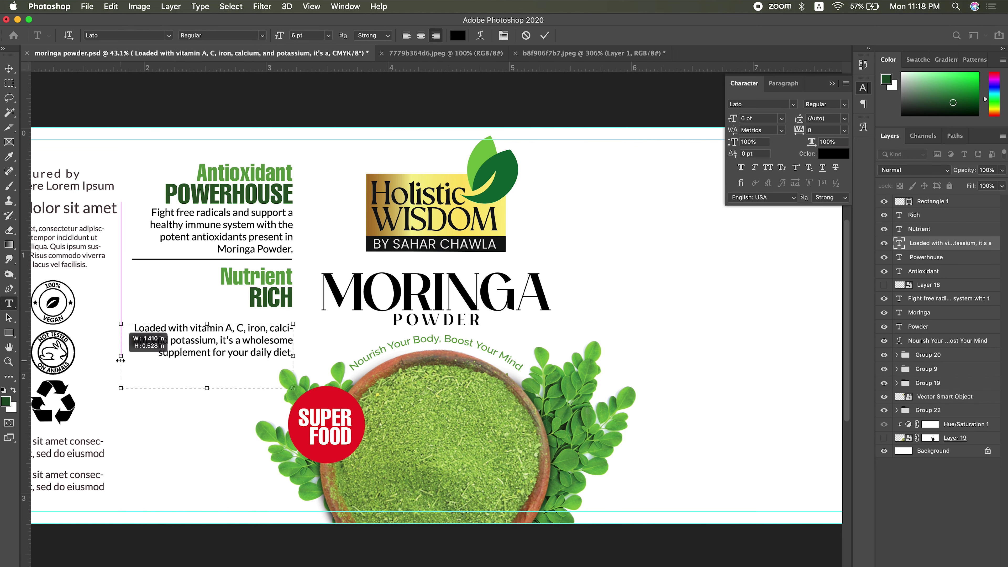
double_click(273, 320)
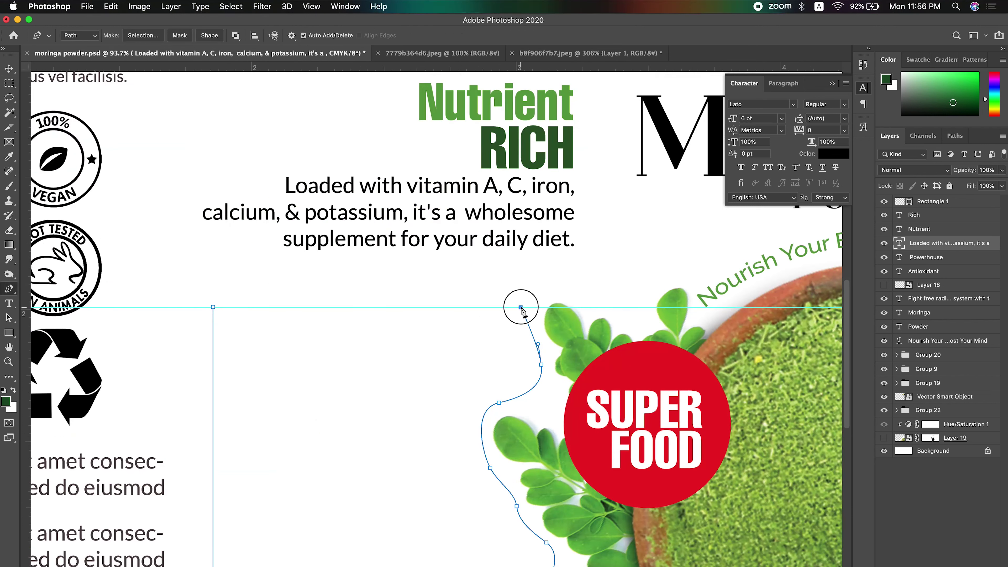
- Paste the benefit text into the wavy path with 6.27 pt line spacing
key("t")
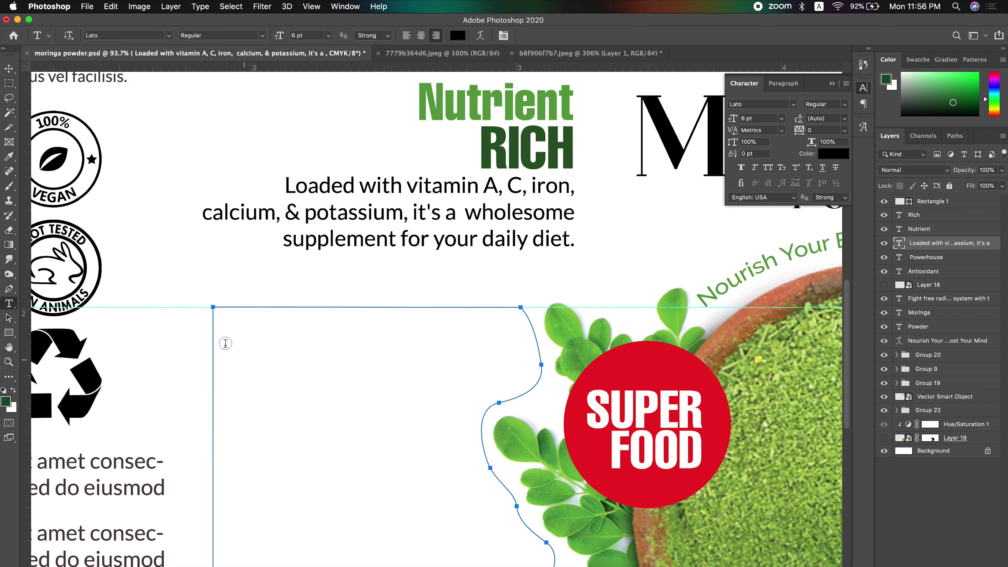
left_click(221, 342)
type("Premium Quality: We source only the finest Moringa leaves, ensuring the highest nutritional content in every scoop. All-Natural: Our Moringa Powder contains no additives, preservatives, or artificial ingredients. It's pure, unadulterated goodness.")
key("ctrl+a")
scroll(377, 341, "down", 3)
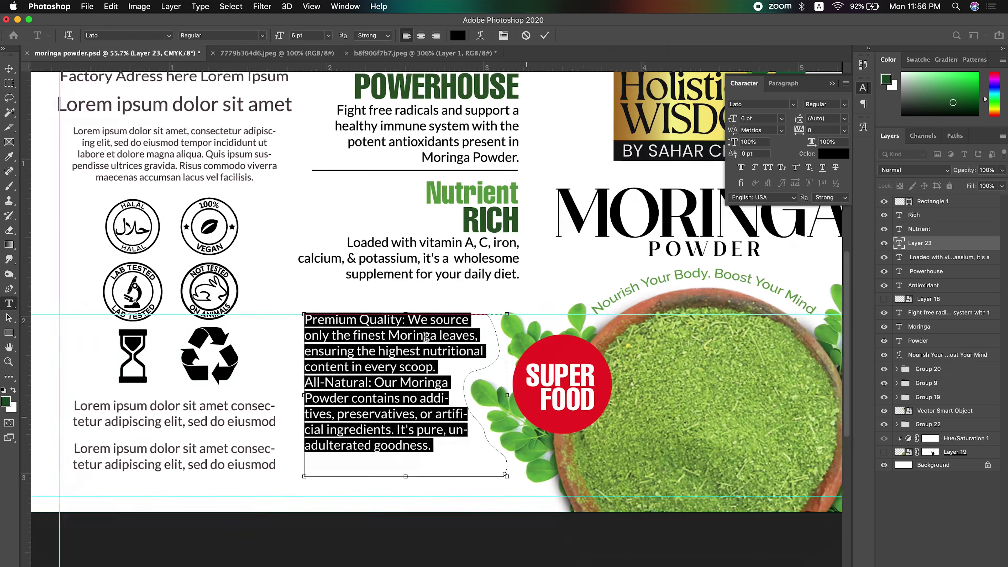
scroll(377, 342, "down", 2)
scroll(377, 342, "down", 1)
left_click_drag(811, 119, 807, 121)
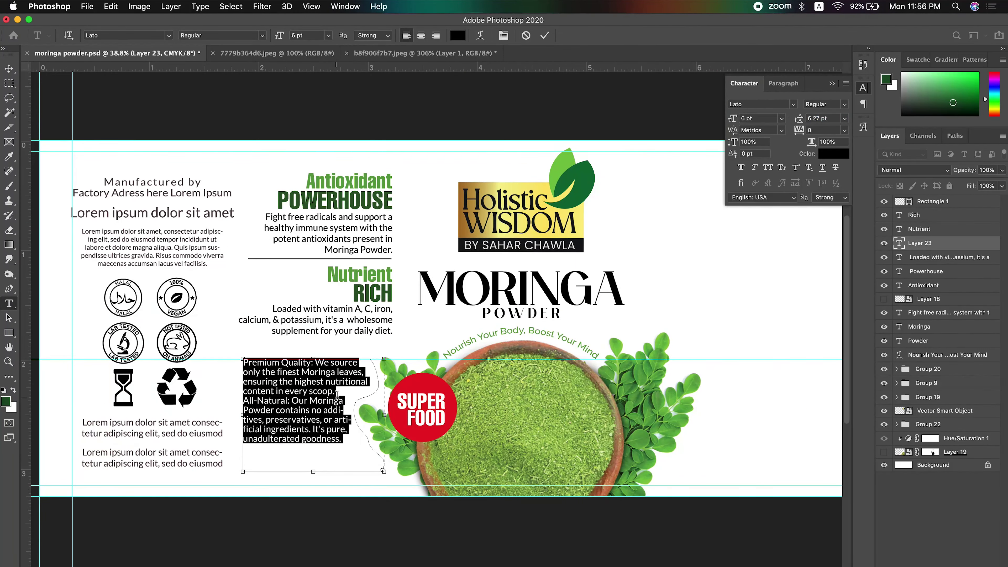
left_click(314, 364)
key("Return")
key("Escape")
key("v")
- Set the Premium Quality: line in Helvetica LT Compressed and enlarge it as a heading
scroll(338, 419, "down", 1)
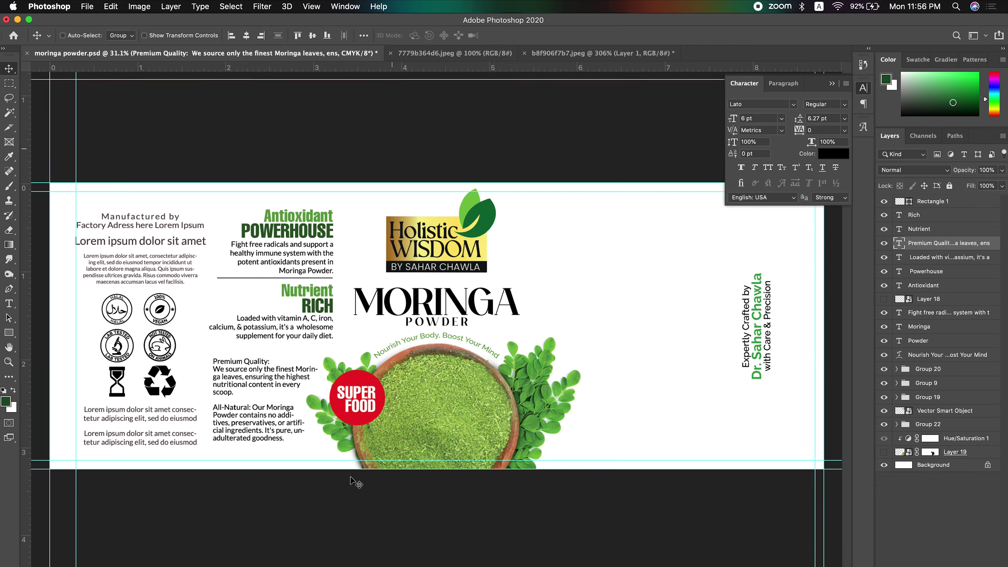
scroll(402, 132, "down", 2)
scroll(355, 341, "up", 6)
double_click(238, 397)
triple_click(199, 369)
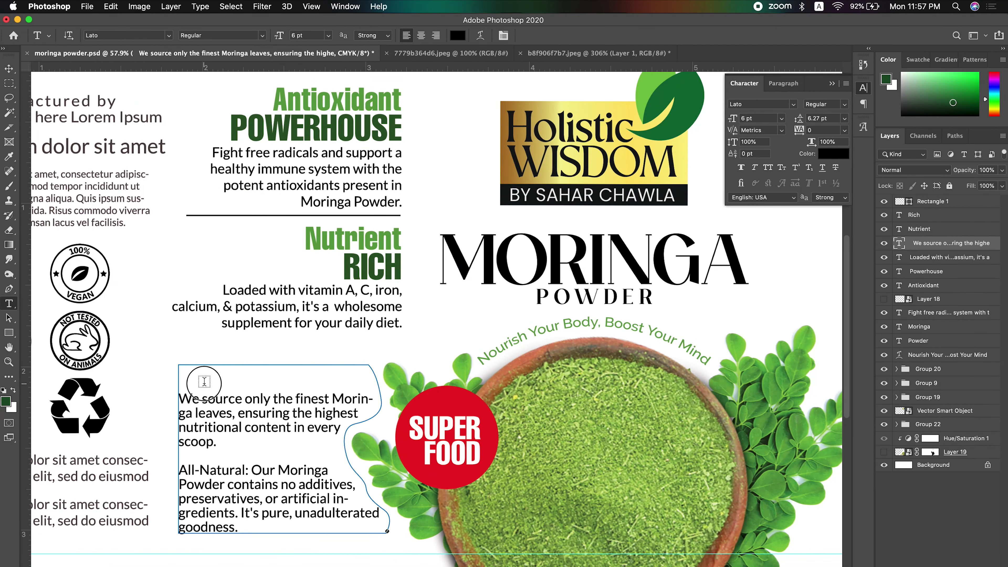
left_click(794, 103)
left_click(799, 150)
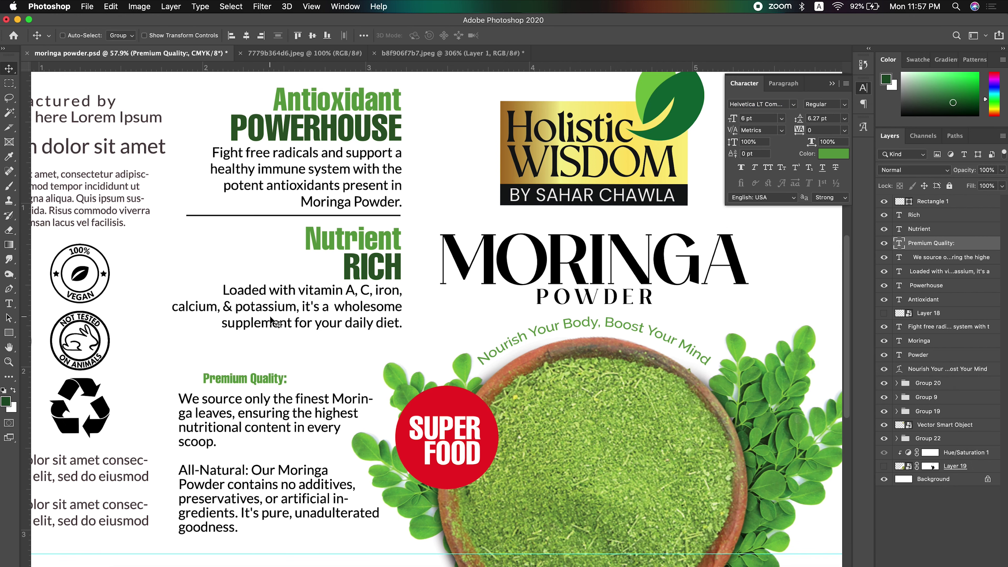
key("ctrl+t")
left_click_drag(263, 370, 314, 366)
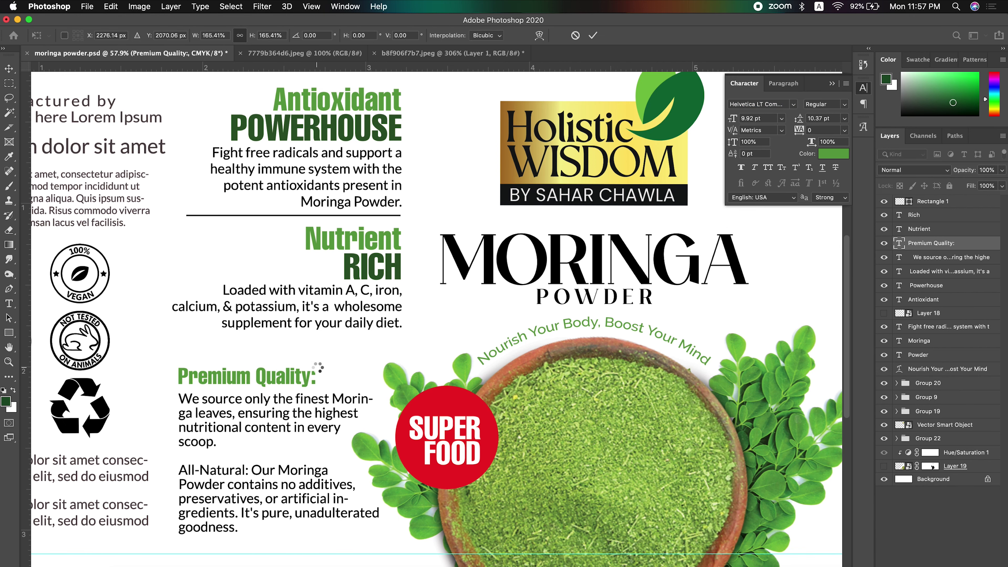
key("Return")
- Add a line break after All-Natural: and lengthen the paragraph box so the text reflows
scroll(337, 363, "down", 3)
left_click(359, 362)
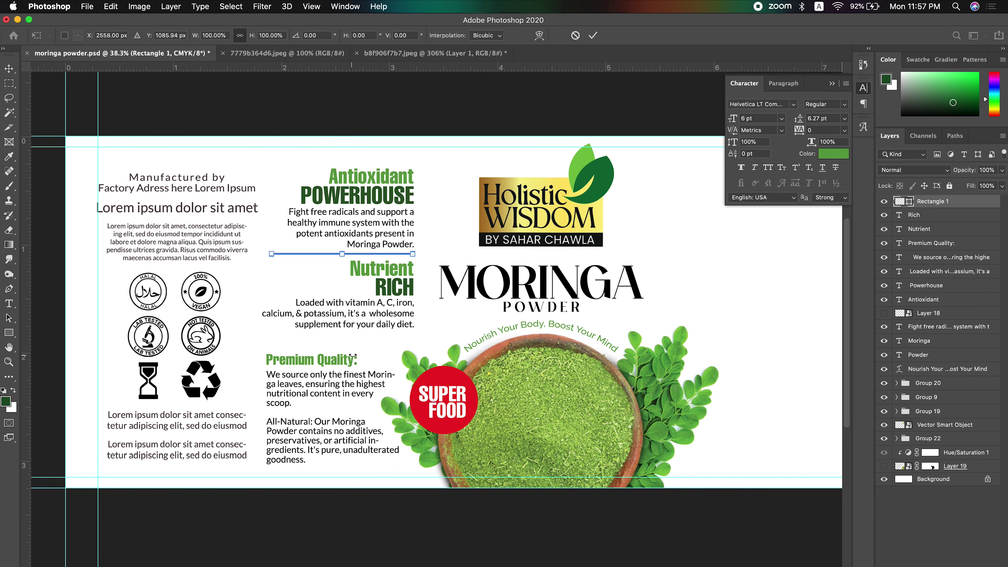
left_click(353, 359)
key("t")
left_click(314, 422)
key("Return")
left_click_drag(336, 463, 336, 474)
scroll(337, 473, "up", 3)
scroll(301, 409, "left", 3)
key("Escape")
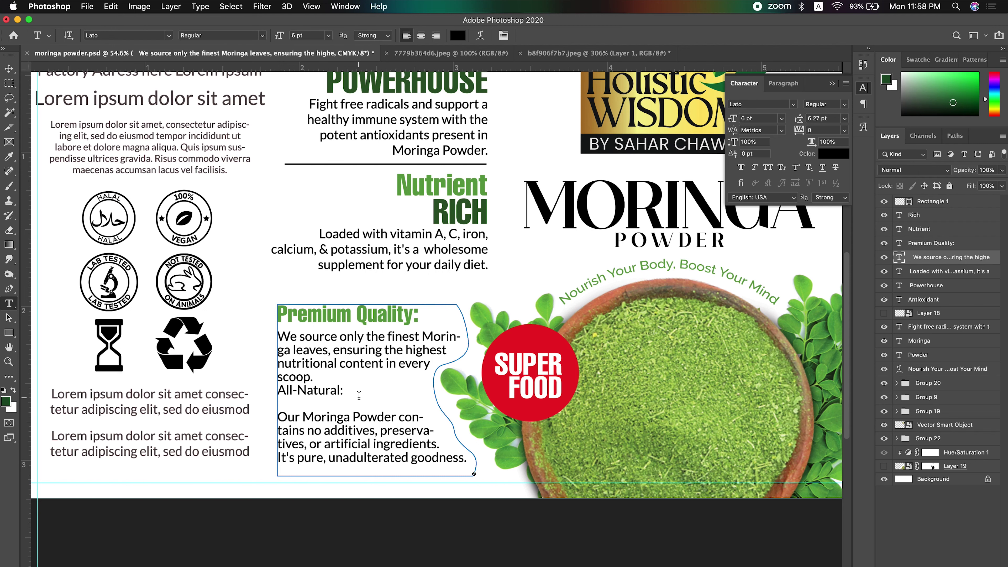
- Duplicate the Premium Quality heading 0.55 in lower, retype it as 'All-Natural:' and colour it green
key("v")
left_click_drag(398, 319, 399, 405)
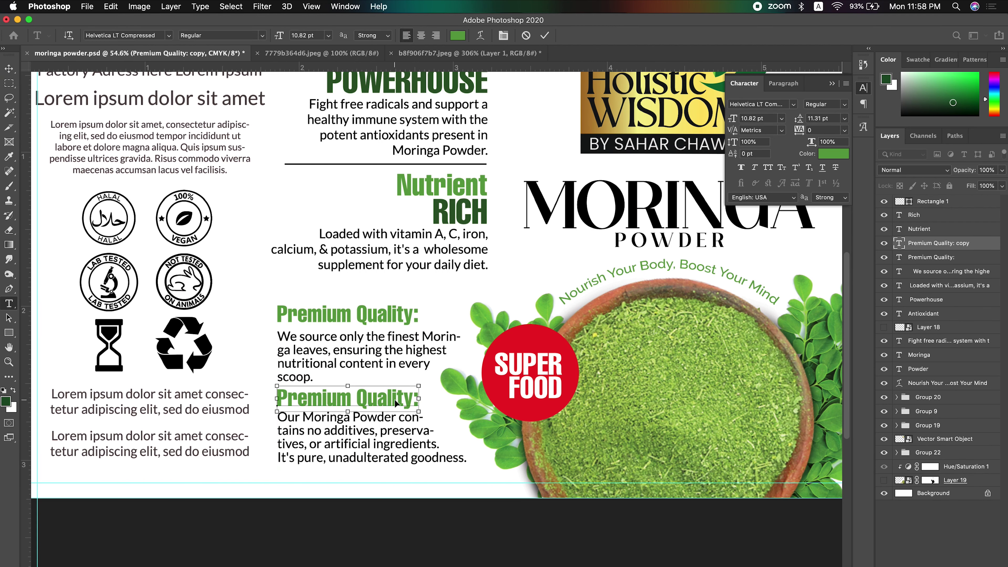
type("All-Natural:")
left_click(834, 153)
left_click(413, 315)
key("Return")
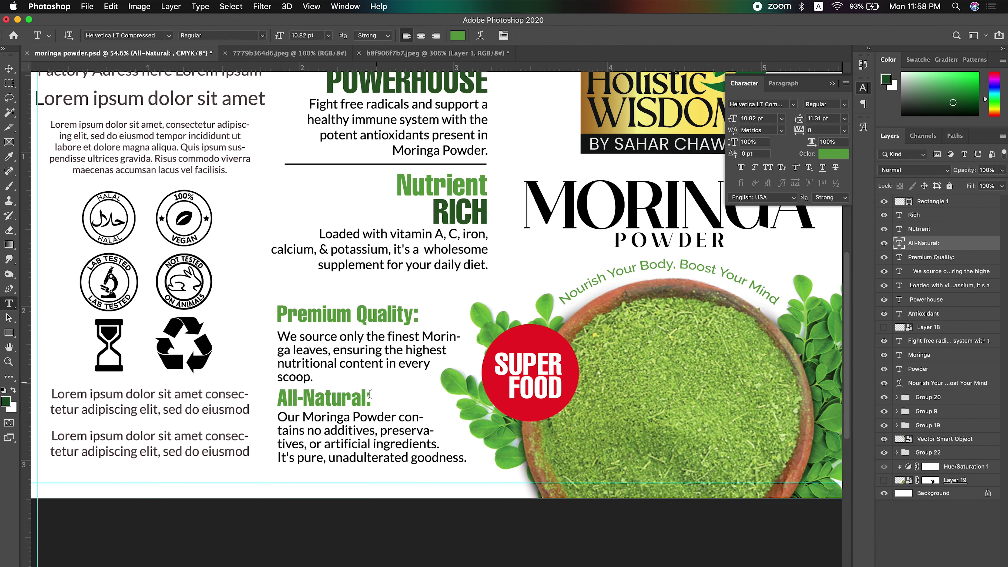
- Delete the colon from the Premium Quality heading
left_click(418, 315)
key("BackSpace")
key("Escape")
scroll(376, 318, "down", 2)
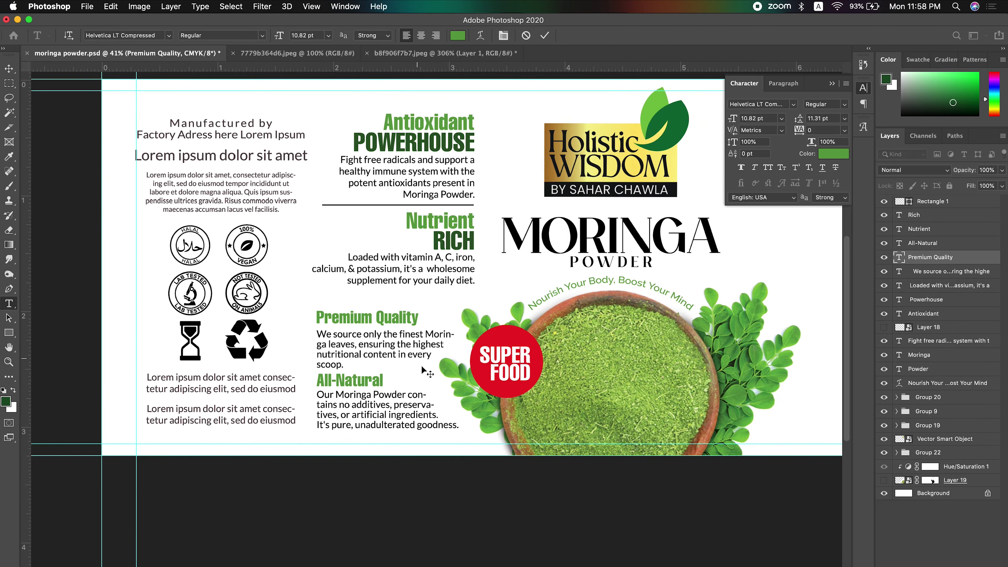
scroll(423, 371, "down", 1)
- Recolour the Premium Quality heading darker green and apply the colour to All-Natural
left_click_drag(419, 317, 324, 317)
left_click(833, 154)
left_click(731, 499)
key("Return")
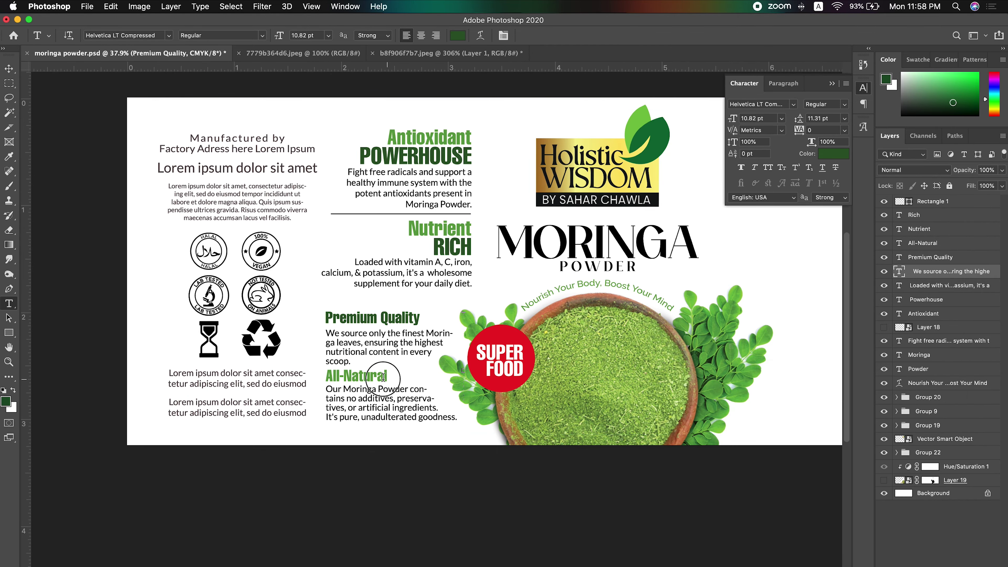
left_click_drag(386, 376, 324, 376)
left_click(834, 153)
key("Return")
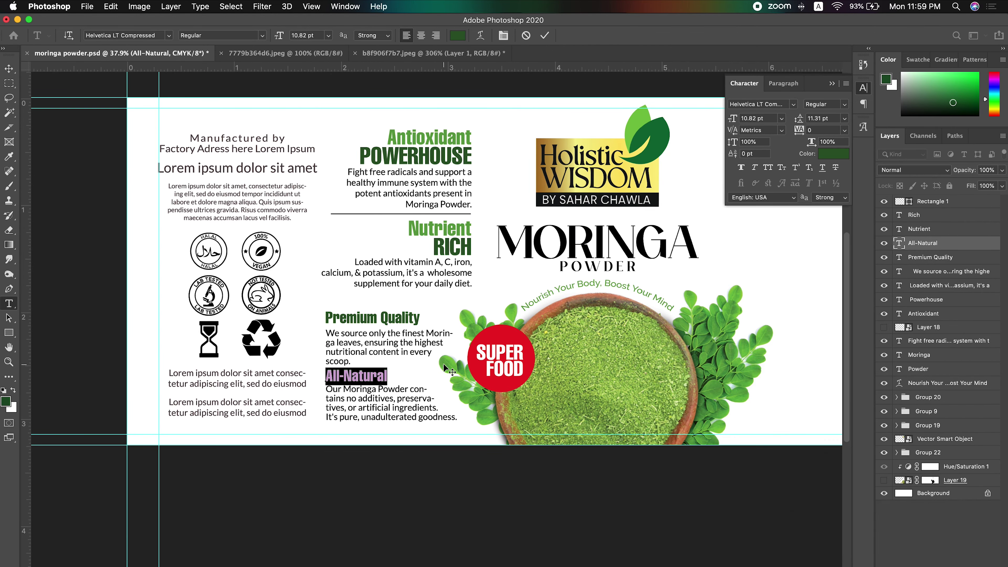
- Set the word Quality in the Premium Quality heading to dark green
scroll(447, 369, "down", 1)
left_click(380, 318)
left_click(834, 153)
key("Escape")
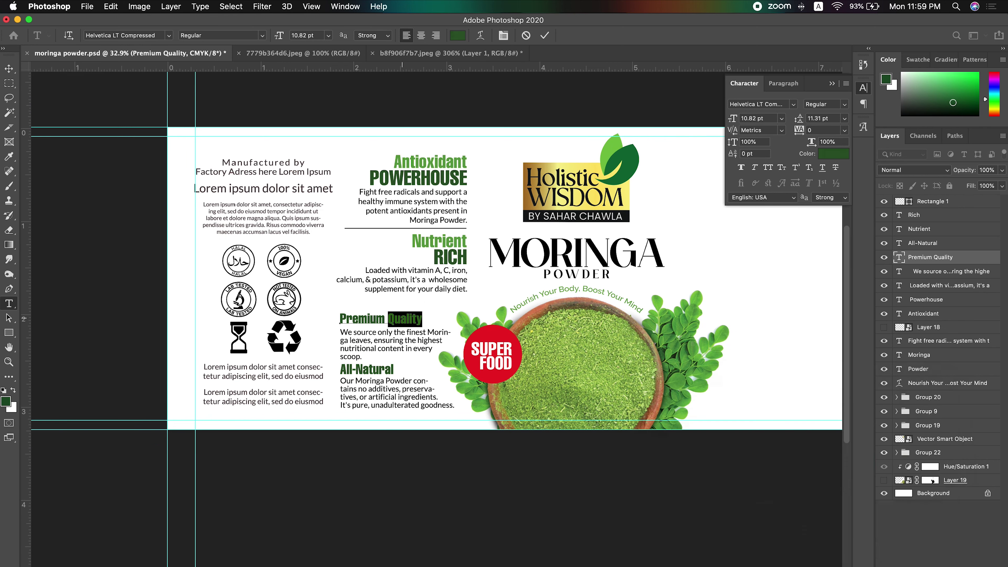
key("Return")
scroll(466, 243, "up", 1)
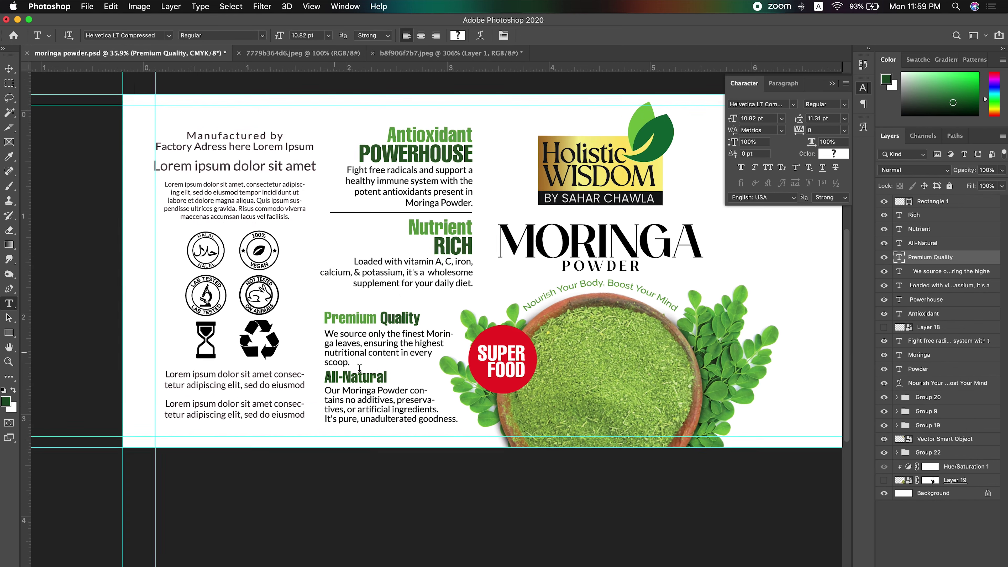
left_click(419, 317)
key("Escape")
triple_click(396, 317)
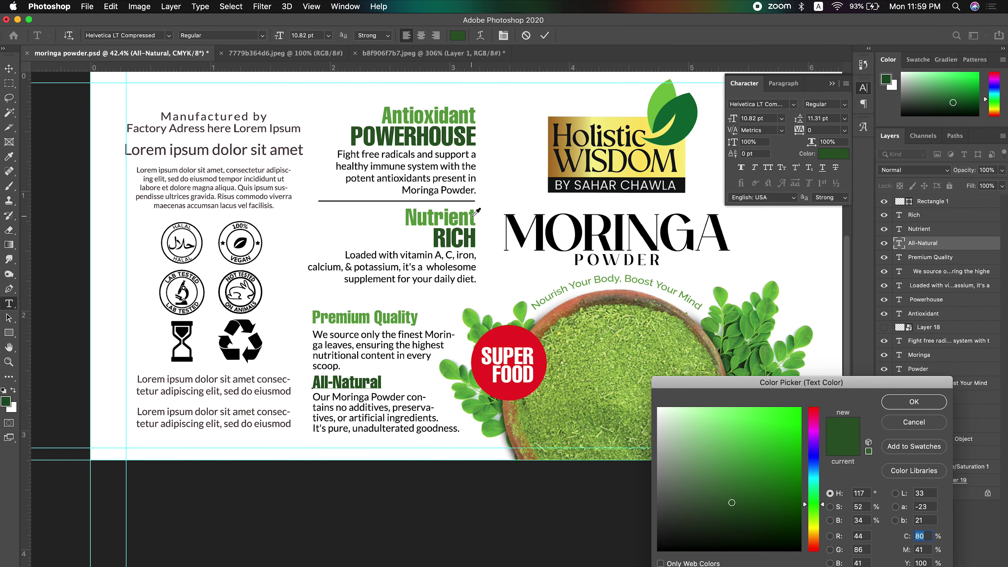
key("v")
- Break the We source paragraph onto a new line after 'Our Moringa Powder'
left_click(435, 355, "ctrl")
double_click(418, 393)
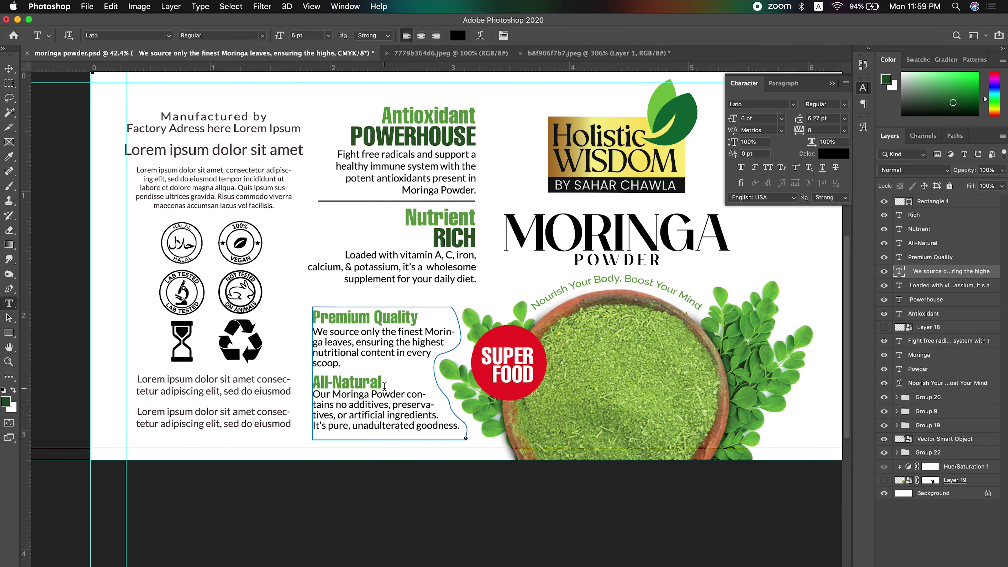
triple_click(418, 393)
left_click(406, 394)
key("Return")
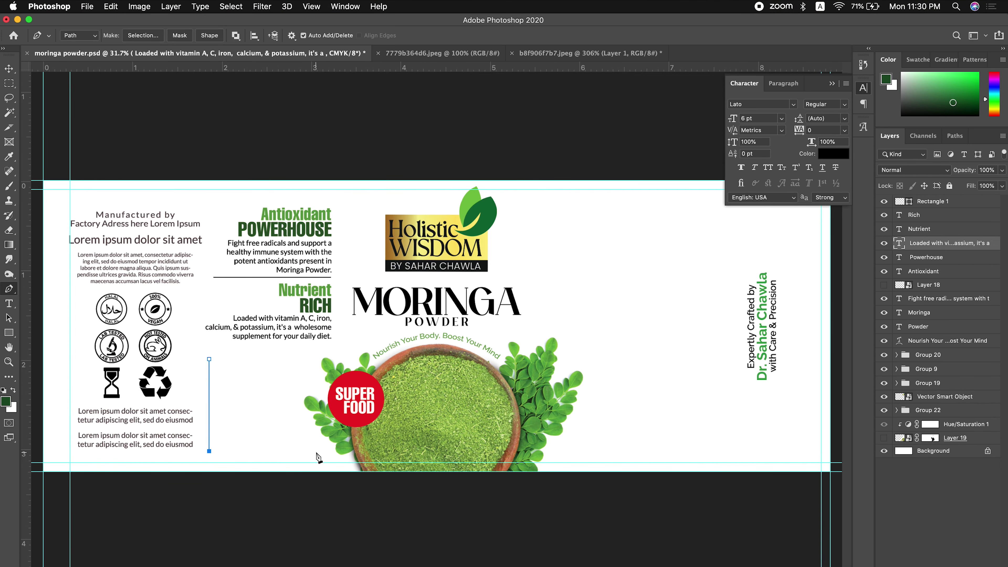
- Move a horizontal guide lower on the label
scroll(323, 456, "up", 2)
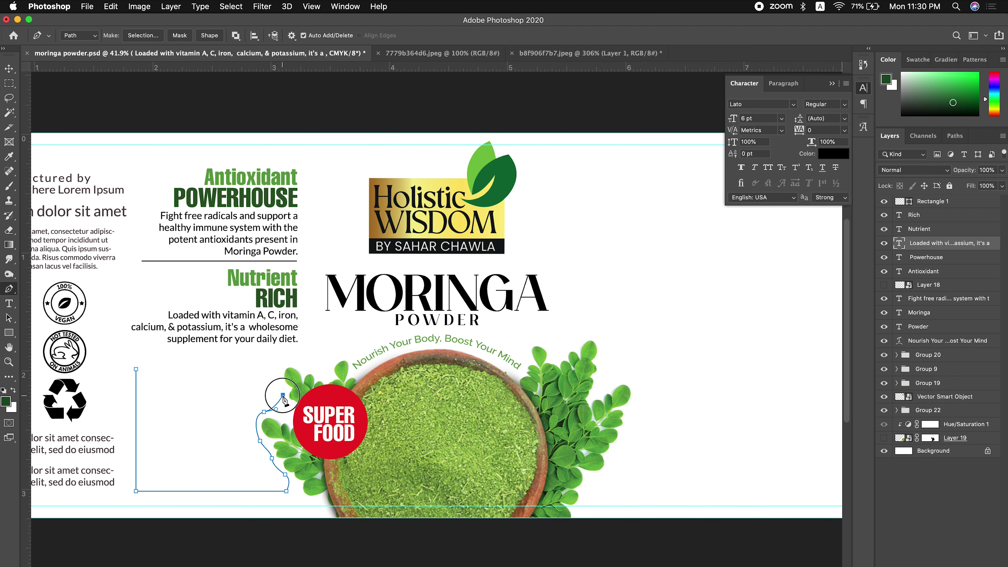
left_click_drag(211, 288, 187, 369)
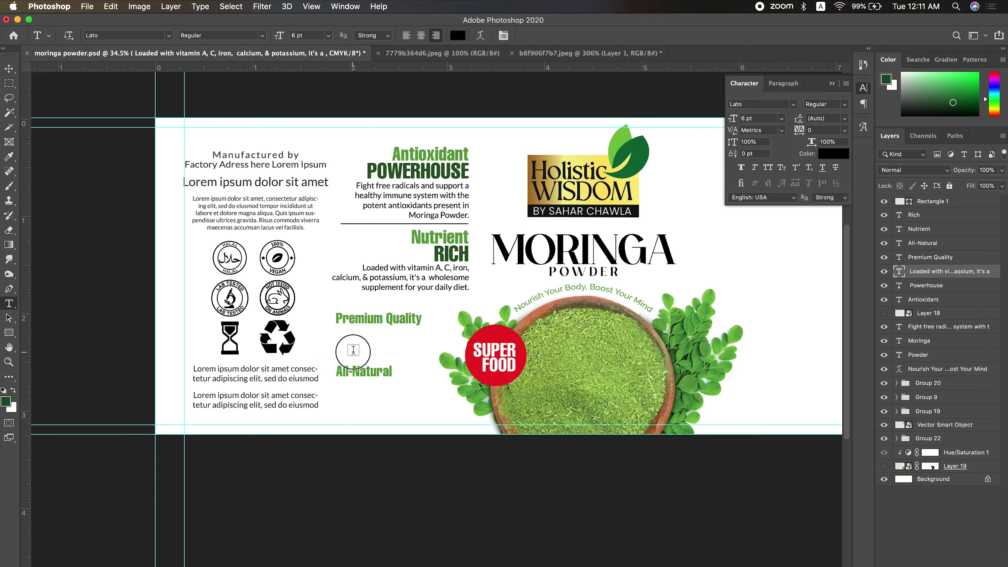
scroll(438, 325, "up", 2)
- Cut the All-Natural description out of the We source paragraph and rewrap it before 'Moringa'
double_click(432, 347)
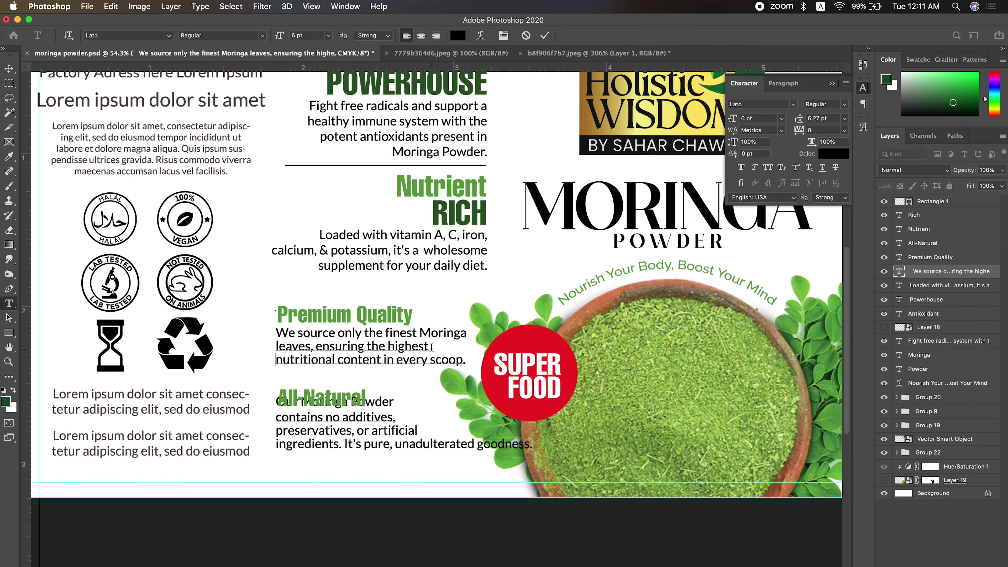
left_click_drag(276, 389, 586, 457)
key("ctrl+c")
key("BackSpace")
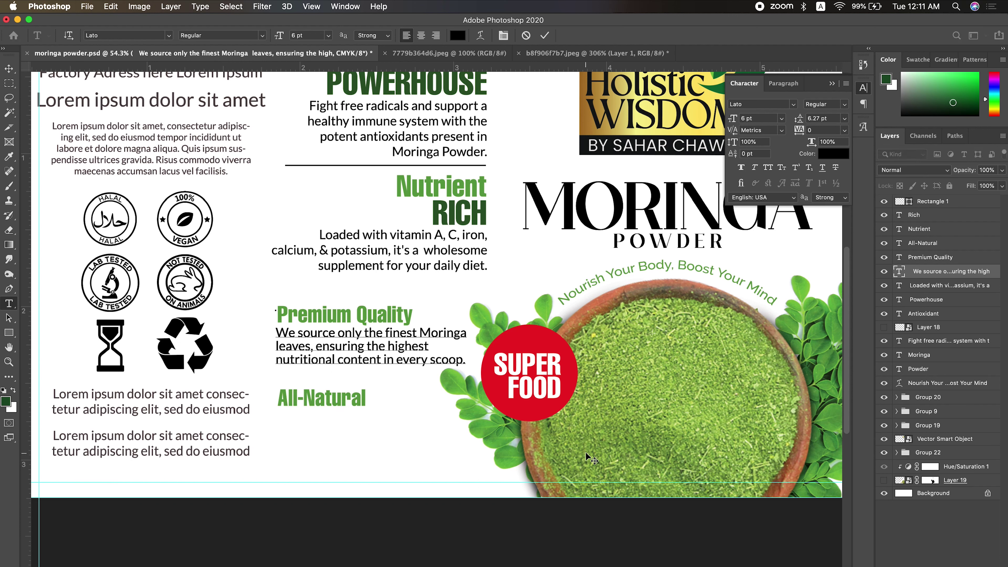
left_click(420, 332)
key("Return")
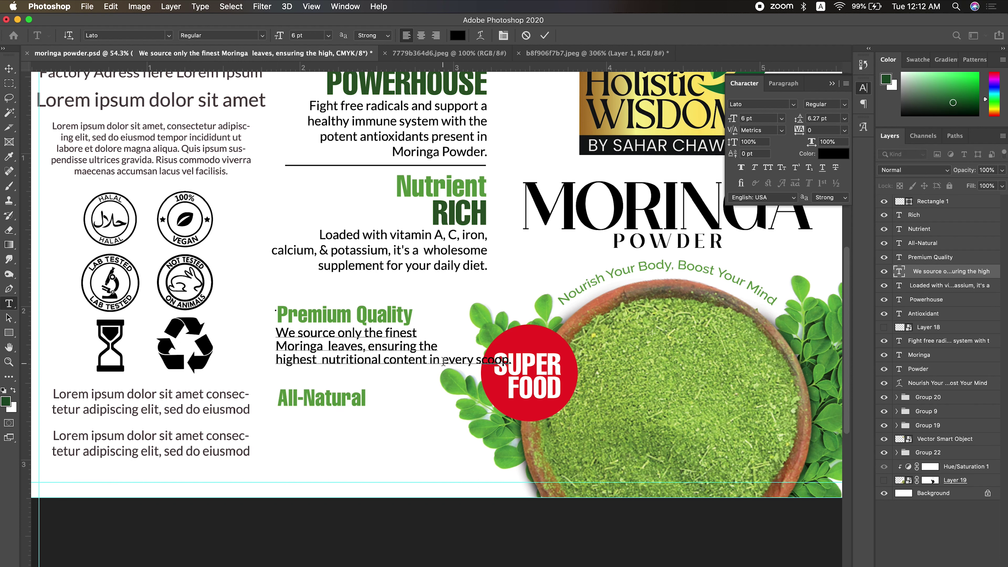
key("Return")
- Paste the description as its own text layer under the All-Natural heading
left_click(327, 433)
key("ctrl+v")
key("ctrl+Return")
key("v")
left_click_drag(373, 420, 369, 430)
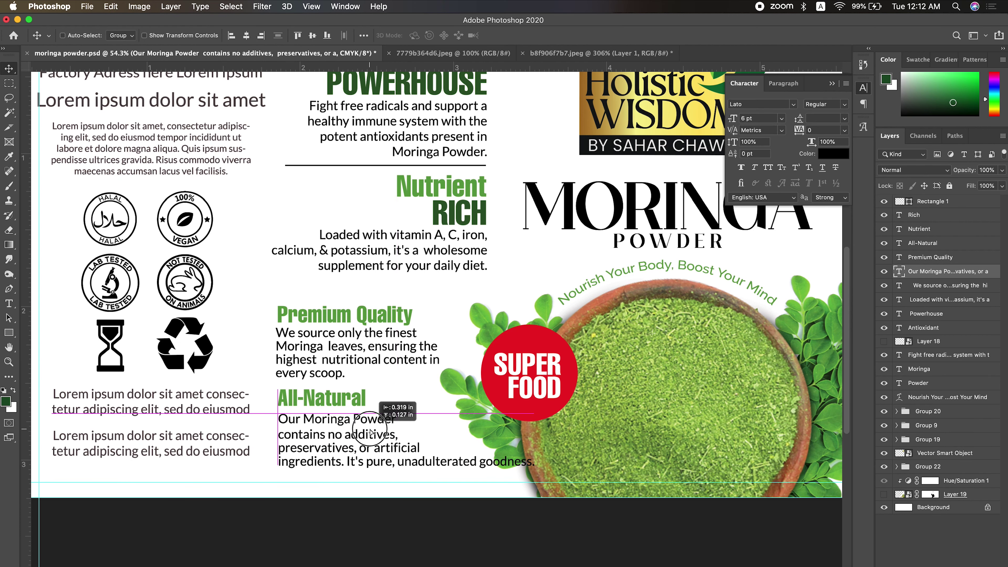
- Rewrap the All-Natural description with line breaks after 'contains' and 'preservatives, or'
key("t")
left_click(397, 419)
key("Delete")
left_click(448, 420)
key("Return")
left_click(479, 433)
key("Return")
key("End")
key("Delete")
key("Return")
key("ctrl+Return")
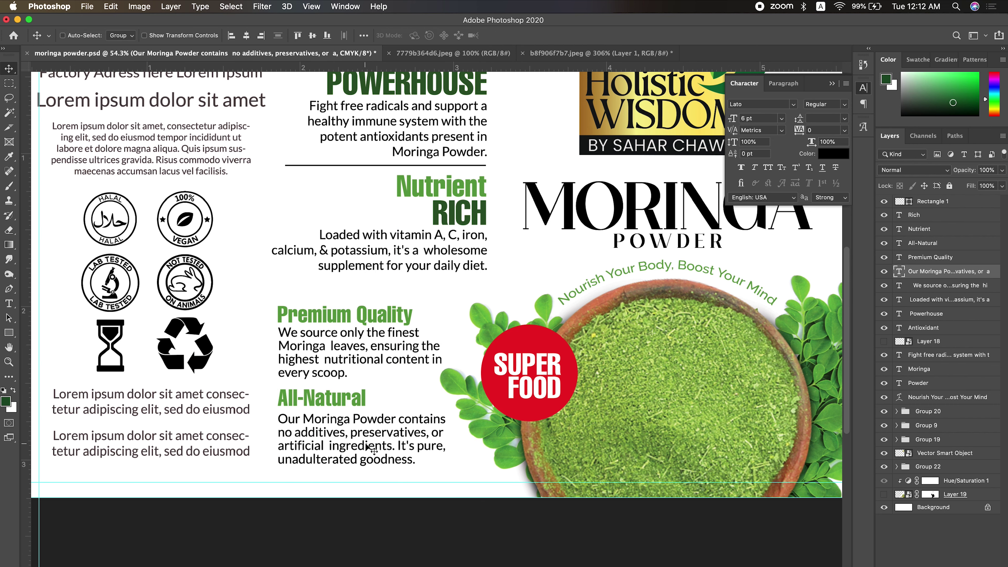
scroll(366, 448, "down", 3)
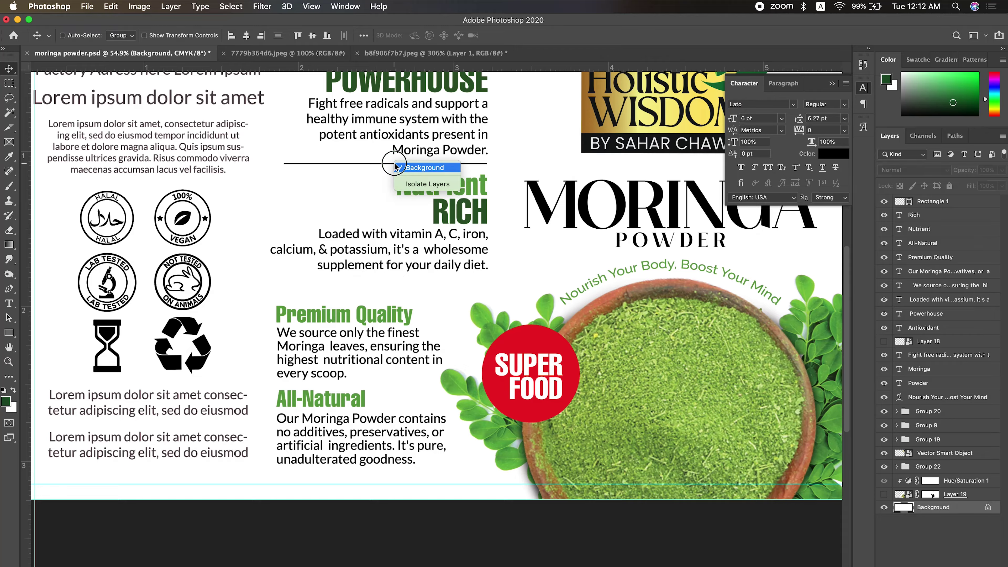
- Copy the Rectangle 1 divider line down toward the All-Natural section
scroll(403, 166, "up", 1)
right_click(376, 226)
left_click(387, 228)
scroll(365, 239, "up", 3)
scroll(361, 254, "down", 3)
left_click_drag(470, 287, 480, 439)
- Move the Premium Quality heading and the We source paragraph up slightly
right_click(417, 397)
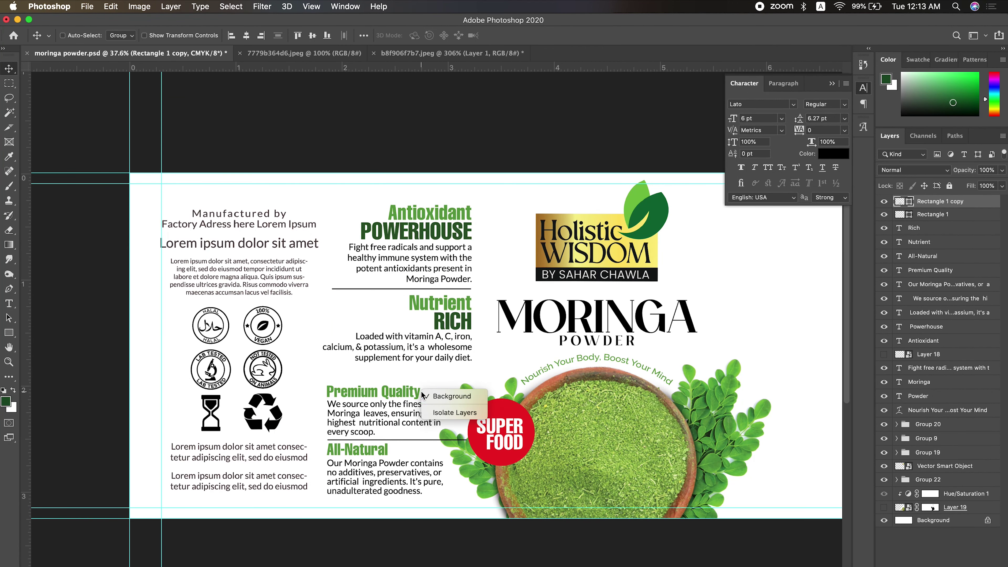
left_click(432, 402)
left_click_drag(373, 391, 373, 383)
right_click(418, 415)
left_click(432, 418)
left_click_drag(460, 418, 477, 371)
- Duplicate another divider and narrow it to about 70% width
left_click(393, 440, "super")
left_click(932, 227)
key("super+0")
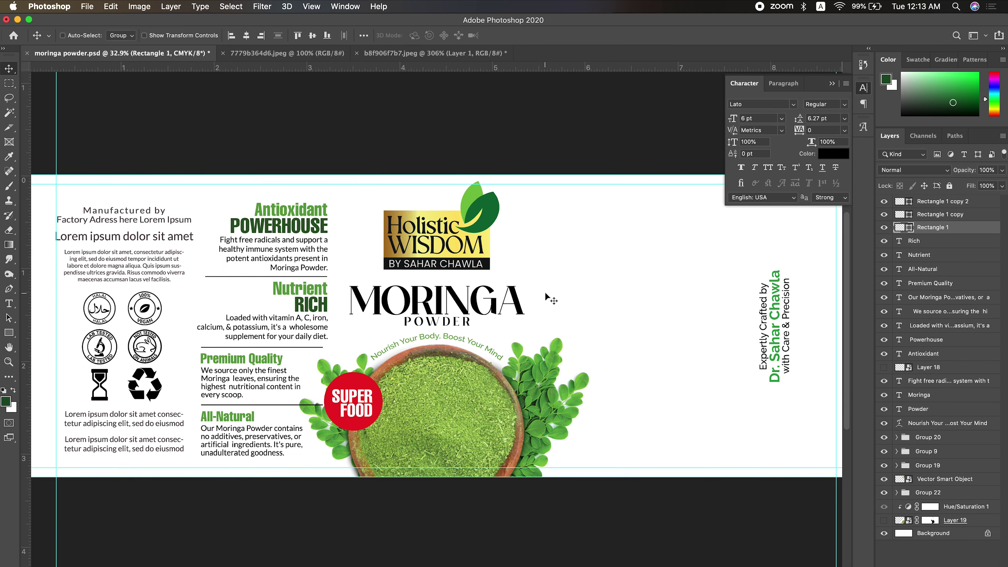
left_click(933, 214)
key("super+t")
scroll(196, 424, "up", 3)
scroll(196, 424, "up", 3)
left_click_drag(651, 355, 504, 349)
scroll(523, 356, "down", 3)
scroll(522, 357, "up", 3)
key("Return")
scroll(333, 348, "down", 5)
scroll(333, 348, "up", 2)
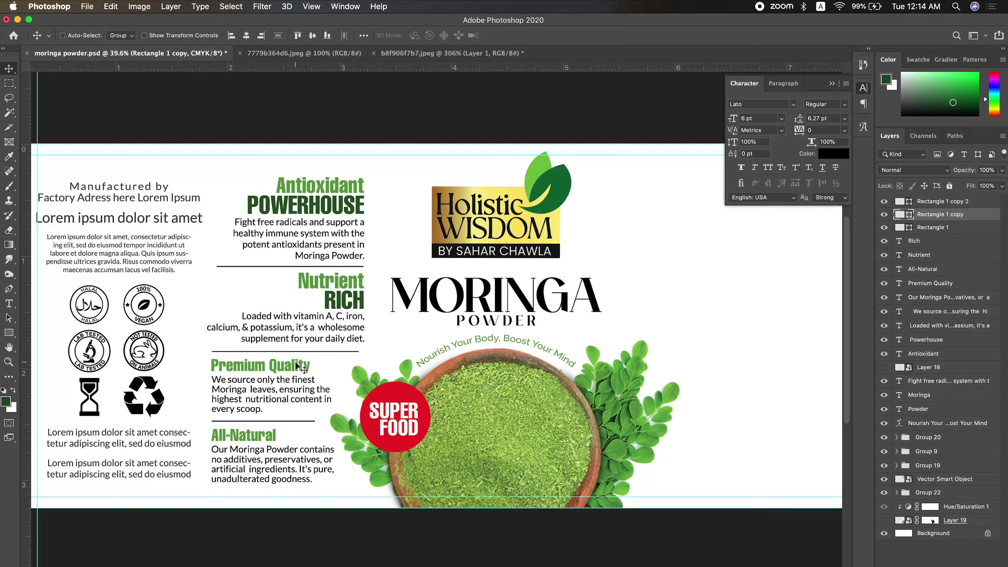
- Colour the word Natural with the green sampled from RICH, matching Quality
key("t")
double_click(290, 365)
left_click(833, 153)
left_click(357, 202)
key("Return")
double_click(253, 435)
left_click(840, 153)
left_click(364, 294)
key("Return")
- Try nudging the left info column and drawing a thin vertical line, then undo both
scroll(254, 263, "down", 3)
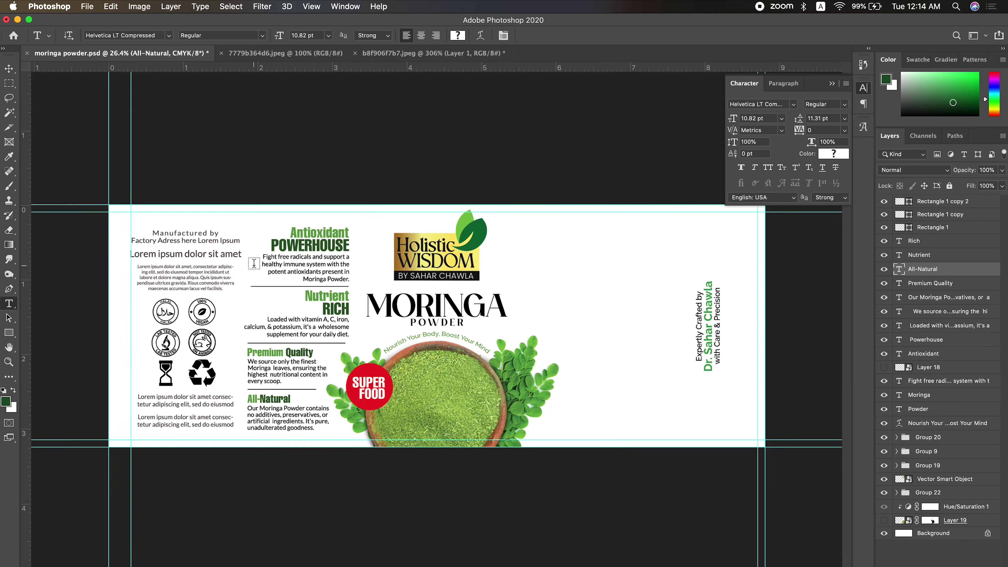
left_click_drag(254, 263, 249, 263)
key("u")
left_click_drag(238, 223, 238, 432)
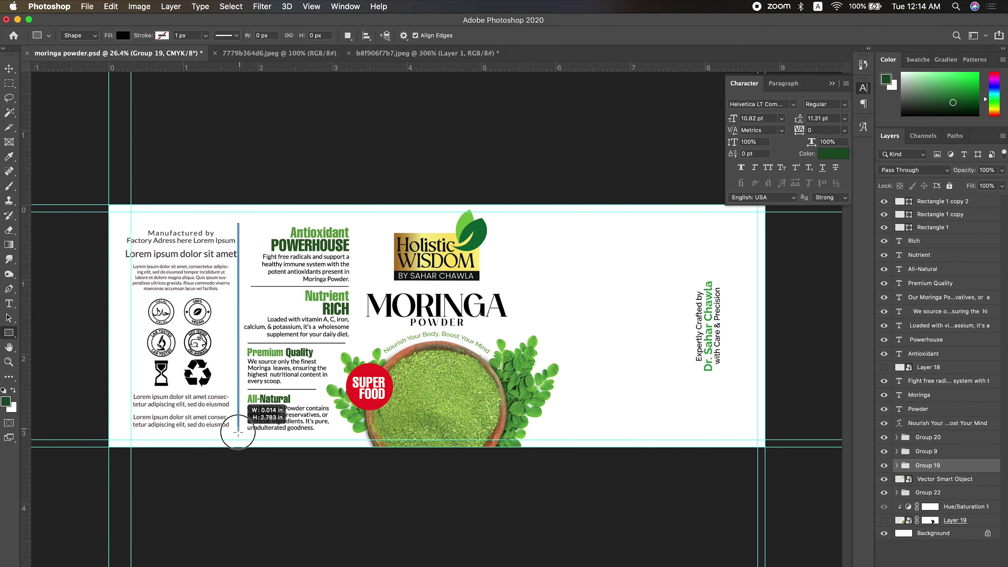
key("v")
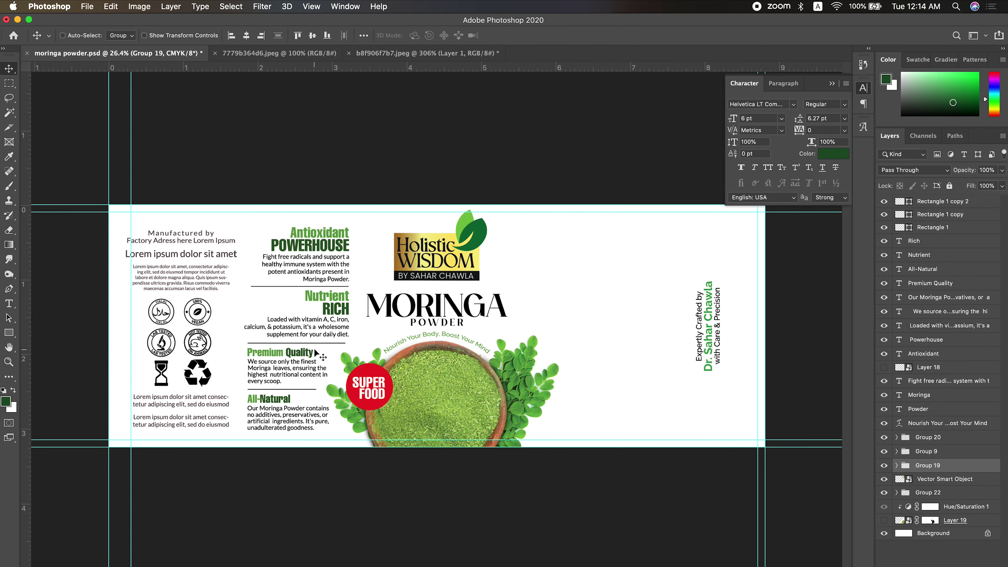
key("ctrl+z")
scroll(567, 280, "down", 1)
- Add a light-grey numeral 1 beside the Antioxidant section
key("t")
left_click(567, 280)
type("1")
key("ctrl+Return")
key("v")
mouse_move(498, 320)
left_mouse_down()
mouse_move(322, 357)
mouse_move(195, 351)
left_mouse_up()
left_click(833, 153)
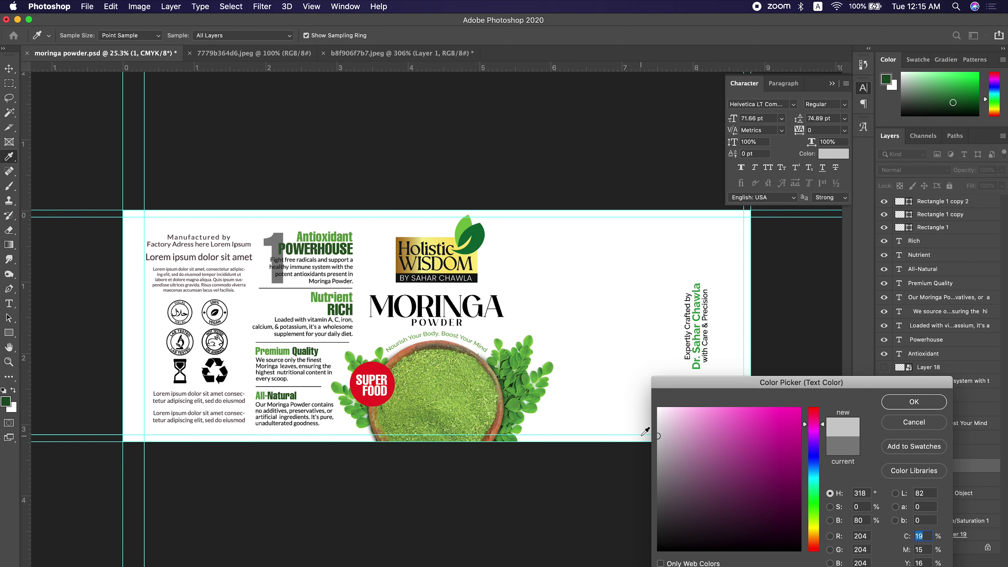
key("Return")
- Copy the numeral as 2 beside Nutrient RICH and as 3
mouse_move(274, 258)
left_mouse_down()
mouse_move(277, 313)
mouse_move(290, 288)
mouse_move(321, 363)
left_mouse_up()
double_click(277, 314)
type("2")
key("ctrl+Return")
key("ctrl+t")
key("Return")
double_click(322, 364)
type("3")
key("ctrl+Return")
- Place 3 beside Premium Quality, 4 beside All-Natural, and send numerals 1–4 behind the artwork
scroll(342, 350, "up", 1)
scroll(330, 352, "up", 3)
key("v")
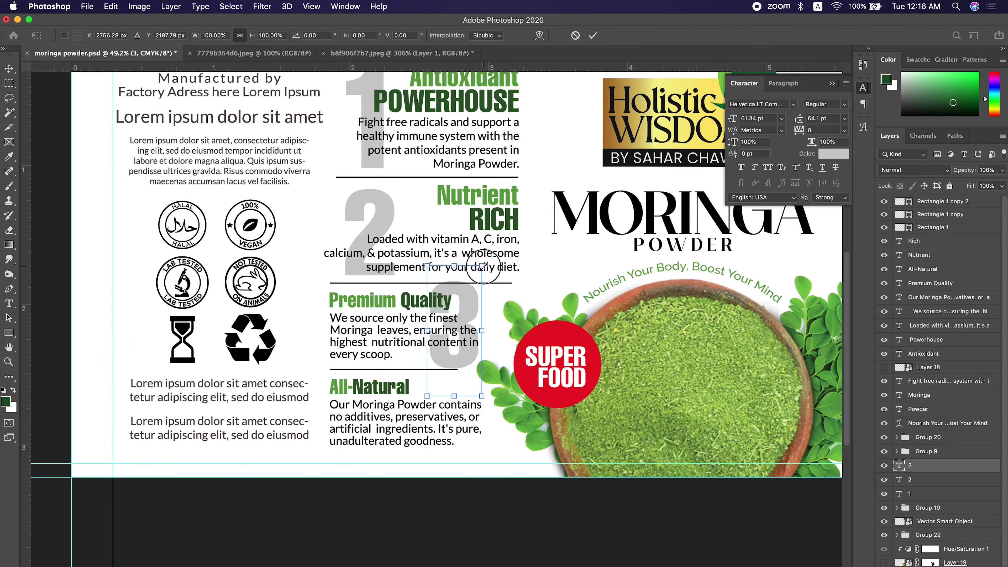
mouse_move(489, 334)
left_mouse_down()
mouse_move(515, 336)
mouse_move(471, 399)
mouse_move(500, 427)
left_mouse_up()
double_click(473, 388)
type("4")
key("ctrl+Return")
key("v")
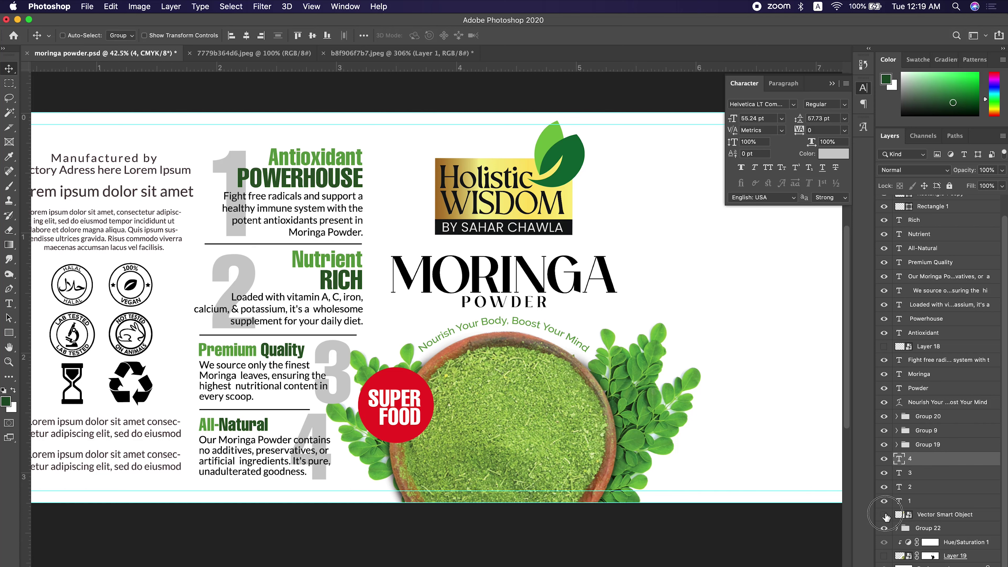
left_click(924, 500, "shift")
- Move the numeral layers below Group 22 and invert the Layer 20 copy mask so numerals show
left_click_drag(923, 500, 941, 538)
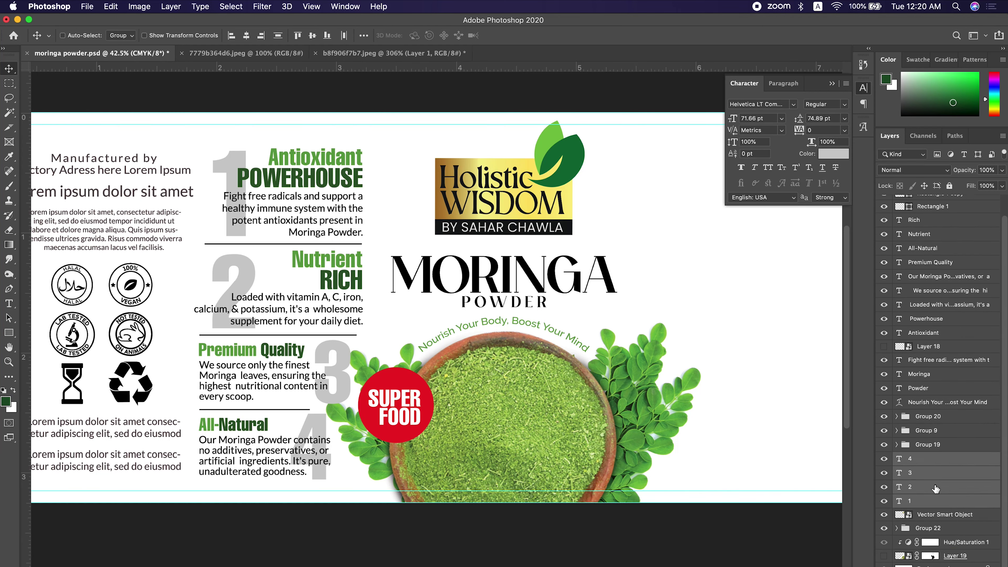
right_click(329, 374)
left_click(349, 387)
left_click(231, 6)
key("Escape")
left_click(940, 476)
left_click(231, 6)
key("ctrl+i")
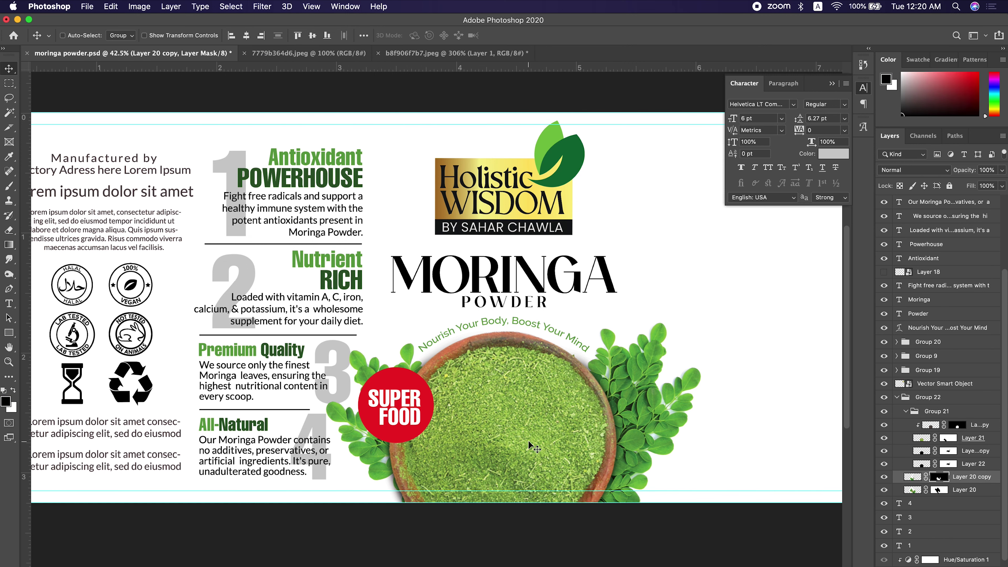
- Select numerals 3, 2 and 4 on the canvas and shift numeral 4 slightly right
right_click(339, 444)
left_click(381, 415)
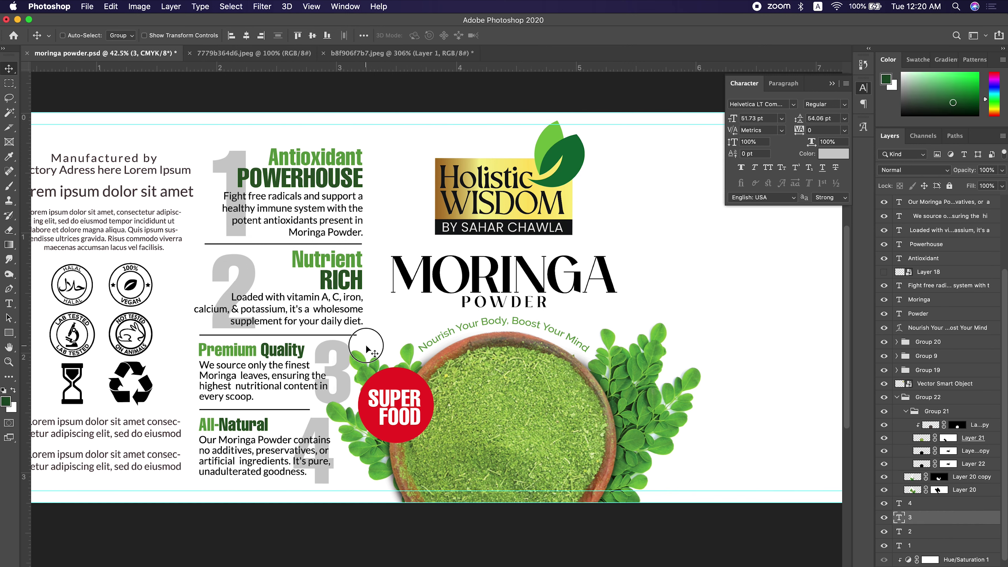
left_click_drag(325, 427, 340, 412)
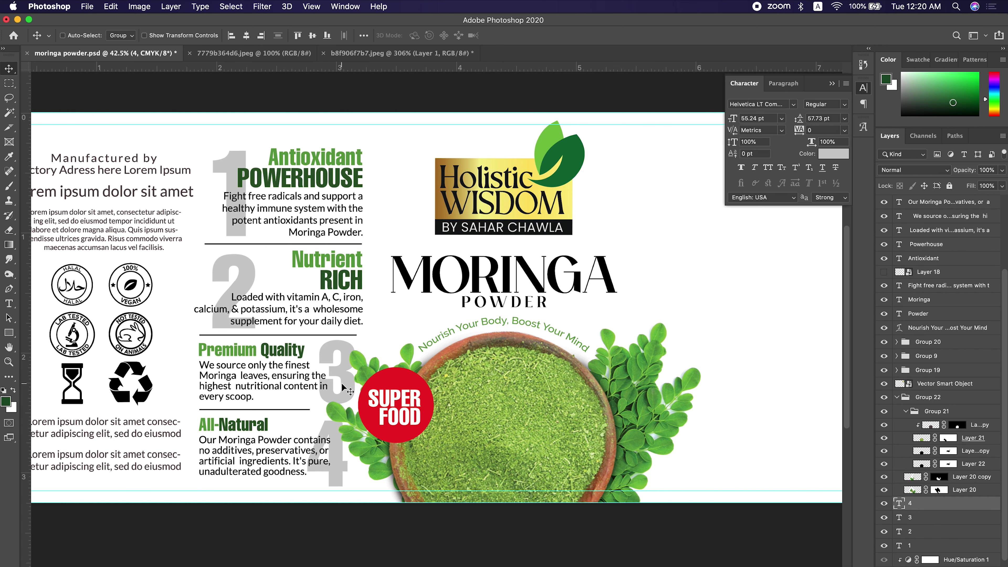
left_click(268, 270, "ctrl")
right_click(379, 411)
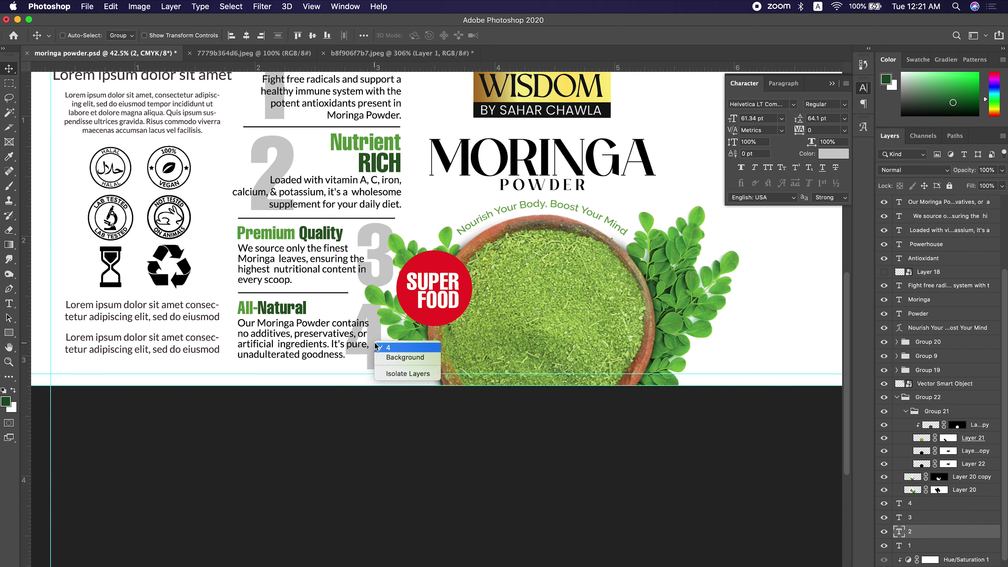
left_click(393, 417)
scroll(460, 437, "down", 3)
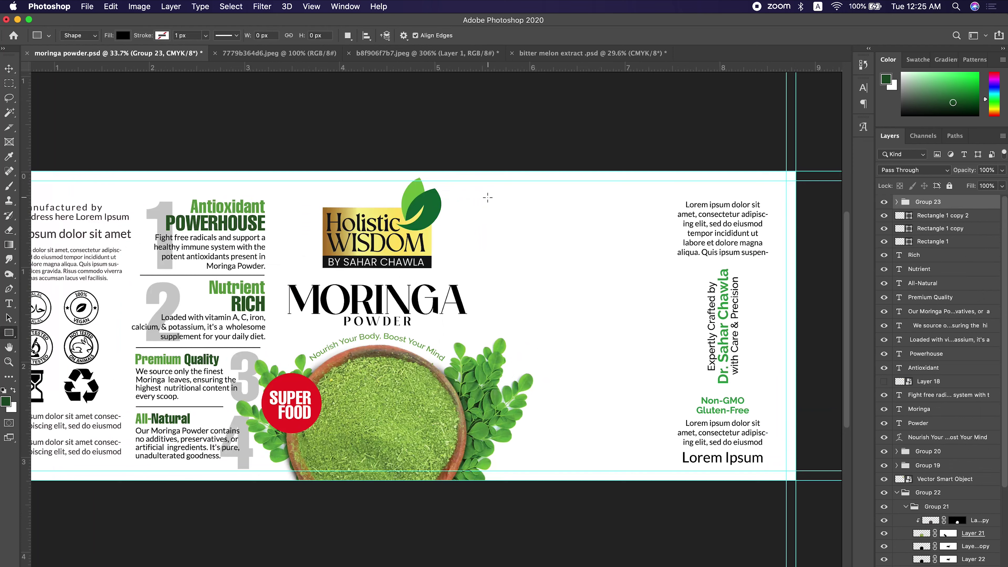
- Draw a black rectangle to the right of the MORINGA title
mouse_move(484, 194)
left_mouse_down()
mouse_move(655, 367)
mouse_move(658, 310)
left_mouse_up()
key("v")
left_click_drag(624, 257, 625, 271)
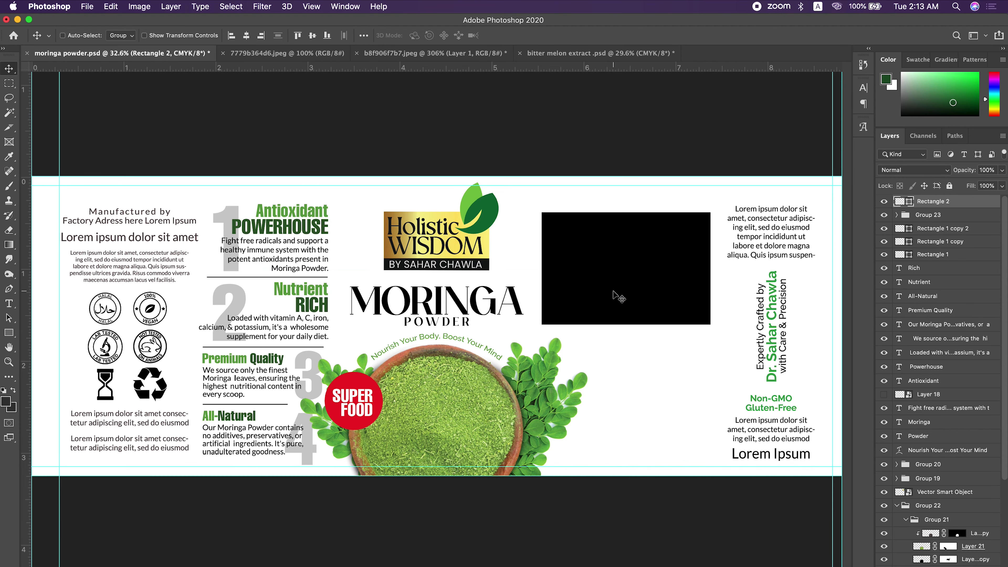
- Paste the Illustrator torn edge as a Smart Object along the rectangle's bottom
key("ctrl+v")
left_click(557, 262)
left_click_drag(634, 321, 686, 333)
key("Return")
scroll(637, 348, "up", 2)
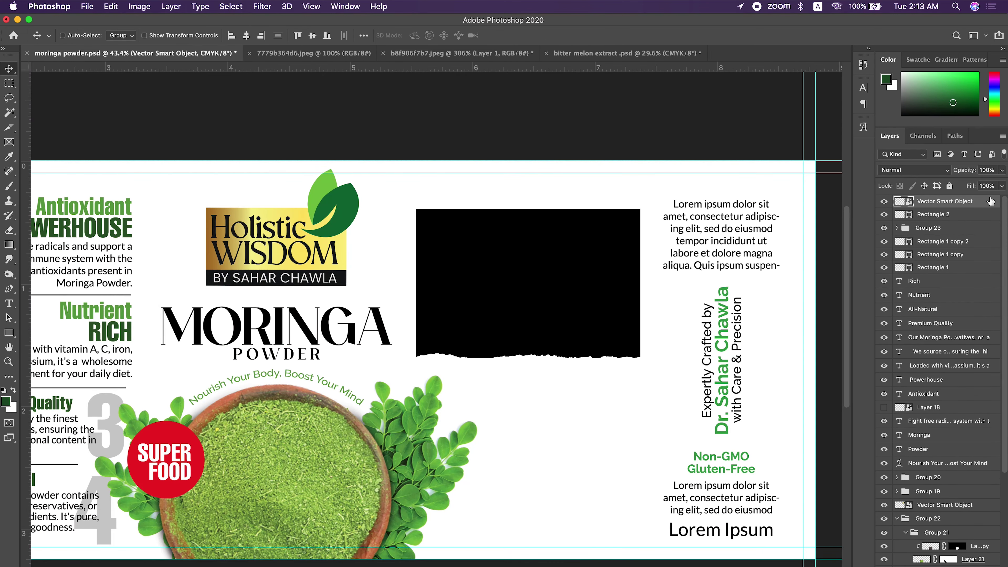
- Give the torn-edge layer a white Color Overlay
double_click(990, 202)
left_click(595, 477)
left_click(839, 371)
left_click(911, 385)
left_click(950, 279)
- Transform the torn edge to match the box bottom and add a layer mask
key("ctrl+t")
left_click_drag(679, 321, 677, 331)
scroll(400, 382, "up", 3)
scroll(542, 418, "right", 3)
key("Return")
scroll(724, 456, "down", 2)
scroll(624, 327, "up", 2)
key("b")
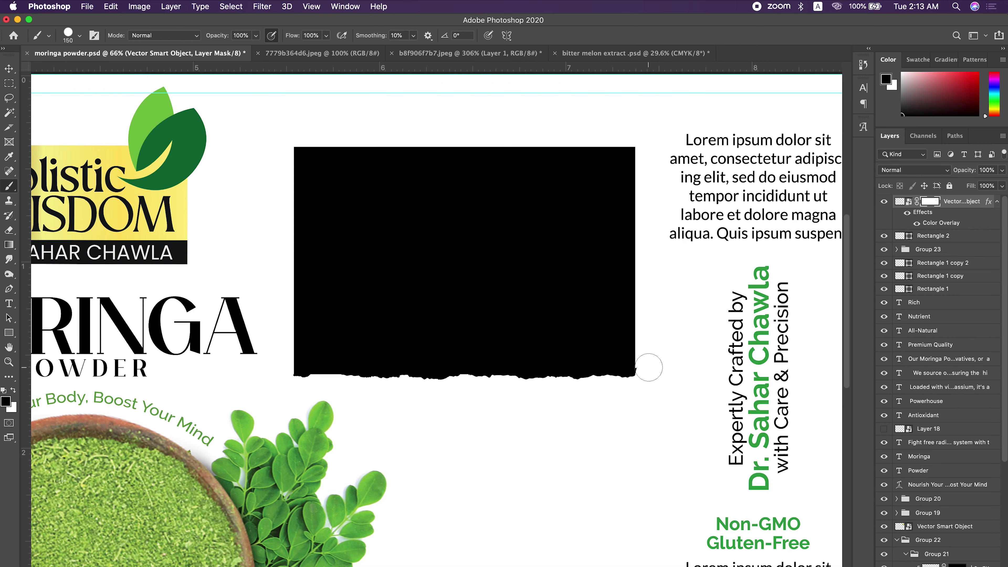
scroll(650, 365, "down", 3)
- Group the rectangle and torn edge, then apply a green Color Overlay sampled from the label
key("ctrl+g")
key("i")
double_click(988, 202)
left_click(838, 363)
left_click(325, 292)
left_click(355, 382)
left_click(325, 296)
key("Return")
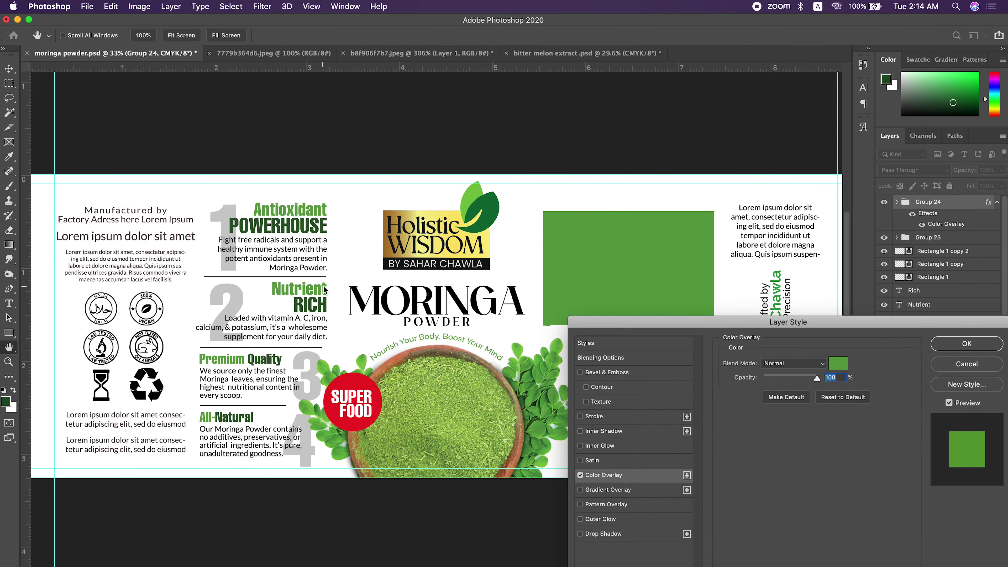
key("Return")
- Paste the 'Your Holistic Wellness Partner:' tagline and centre it in the green box
key("ctrl+c")
key("ctrl+v")
left_click_drag(652, 260, 664, 256)
- Make the tagline white in Helvetica LT Condensed and enlarge it
left_click(863, 87)
left_click(833, 154)
left_click(654, 402)
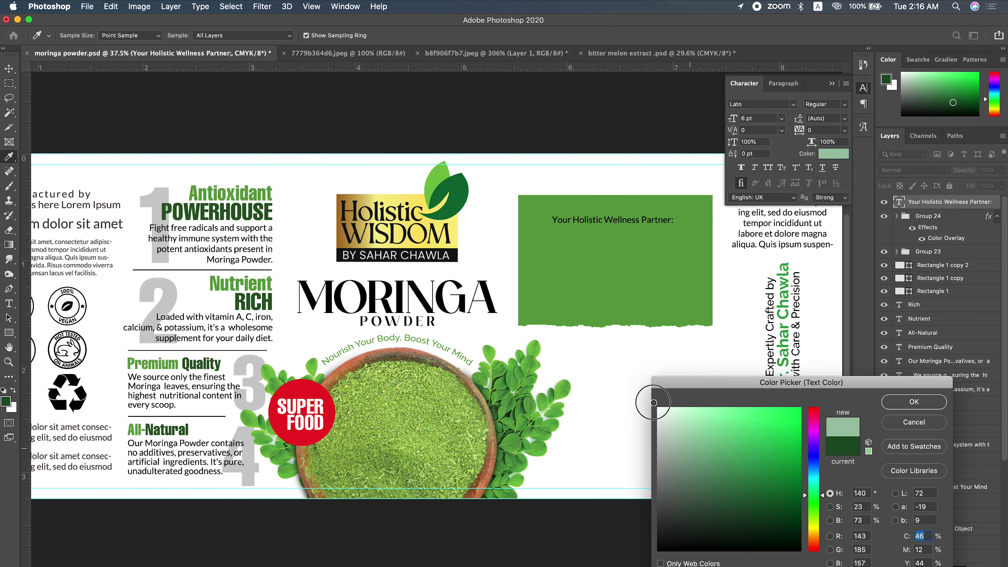
key("Return")
left_click(793, 104)
left_click(754, 135)
key("v")
scroll(671, 228, "up", 2)
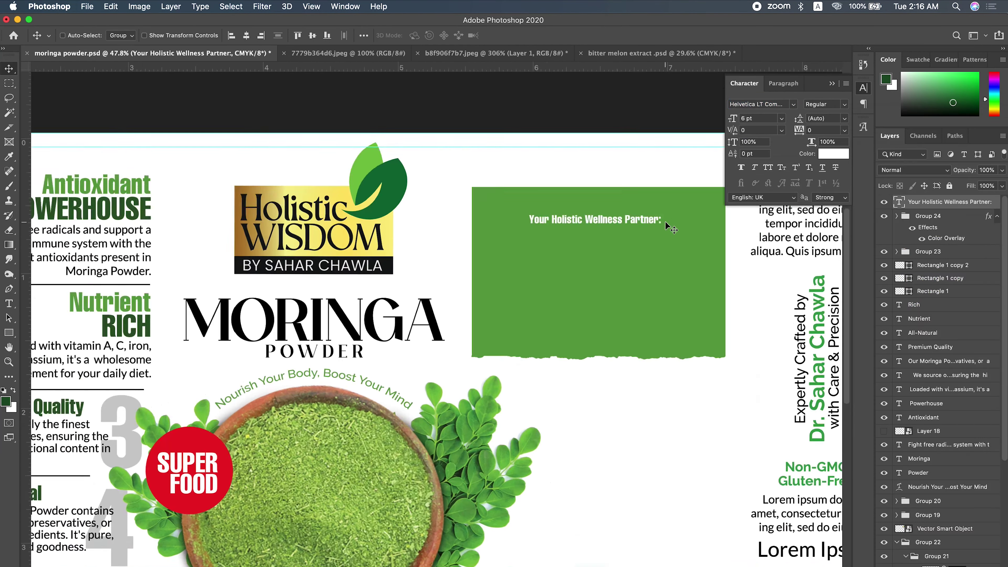
scroll(671, 228, "up", 2)
key("ctrl+t")
left_click_drag(533, 237, 555, 226)
key("Return")
- Add an All Caps MORINGA heading above the tagline
key("t")
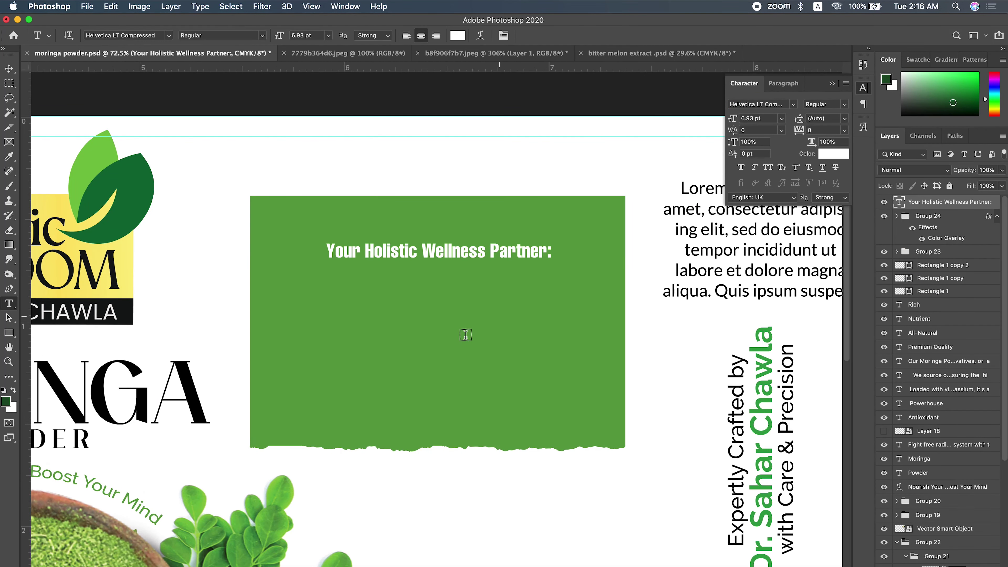
left_click(465, 334)
scroll(533, 361, "down", 2)
type("Moringa")
key("ctrl+shift+k")
mouse_move(472, 333)
left_mouse_down()
mouse_move(405, 232)
mouse_move(475, 264)
mouse_move(476, 278)
left_mouse_up()
key("ctrl+Return")
key("v")
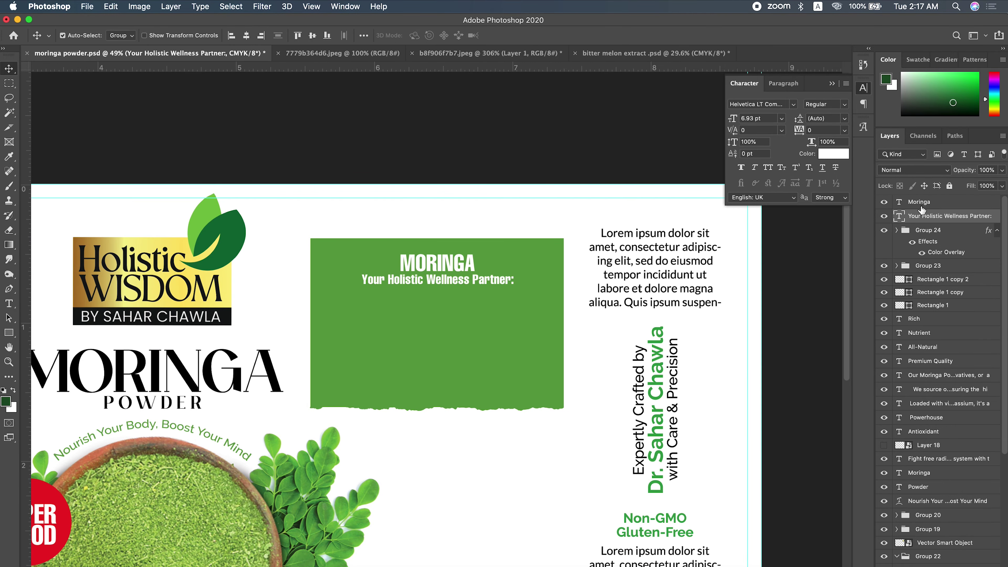
- Add a paragraph box with the Moringa benefits text at 6.27 pt leading
key("t")
mouse_move(327, 305)
left_mouse_down()
mouse_move(453, 338)
mouse_move(550, 399)
left_mouse_up()
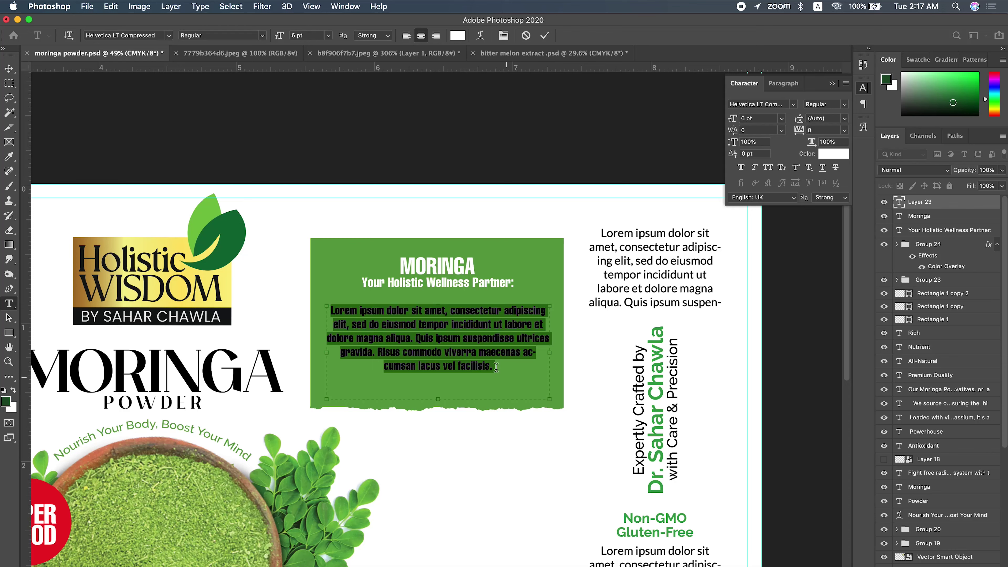
key("ctrl+v")
double_click(899, 202)
left_click_drag(798, 118, 789, 118)
scroll(440, 330, "down", 2)
left_click_drag(438, 379, 439, 401)
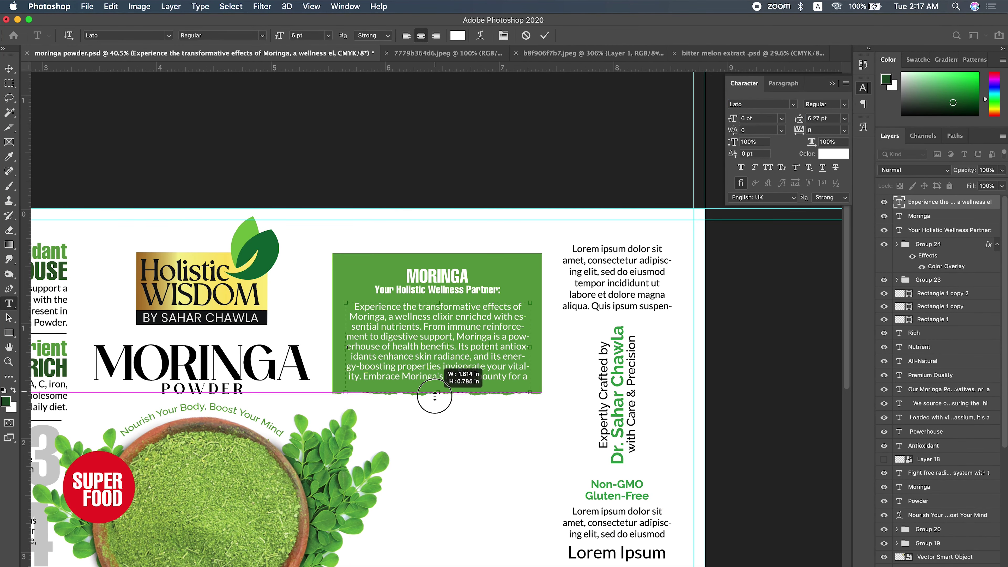
left_click_drag(530, 341, 541, 333)
key("ctrl+Return")
- Reposition the green box rectangle to fit the text and view the whole label
left_click(511, 242, "ctrl")
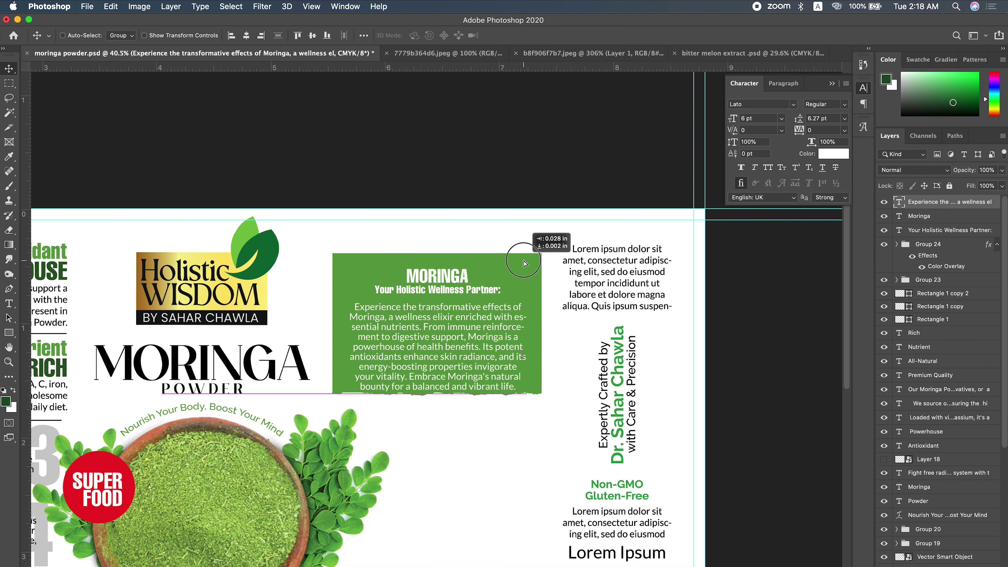
key("shift+Down")
key("shift+Down")
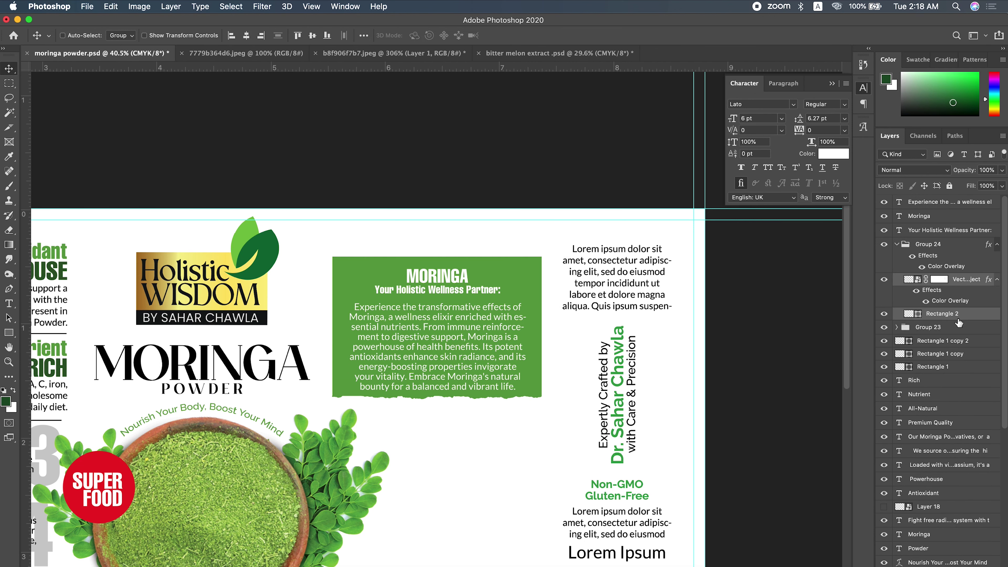
key("shift+Down")
key("shift+Down")
key("shift+Down")
left_click_drag(440, 265, 441, 251)
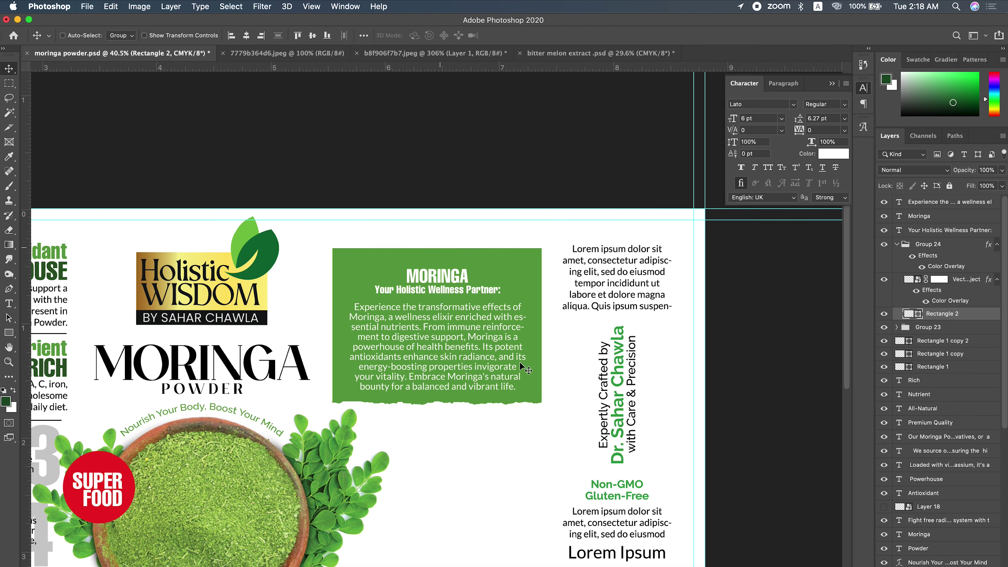
key("ctrl+0")
scroll(491, 327, "up", 1)
- Reposition the paragraph, widen the tagline and delete its trailing colon
left_click_drag(708, 270, 708, 278)
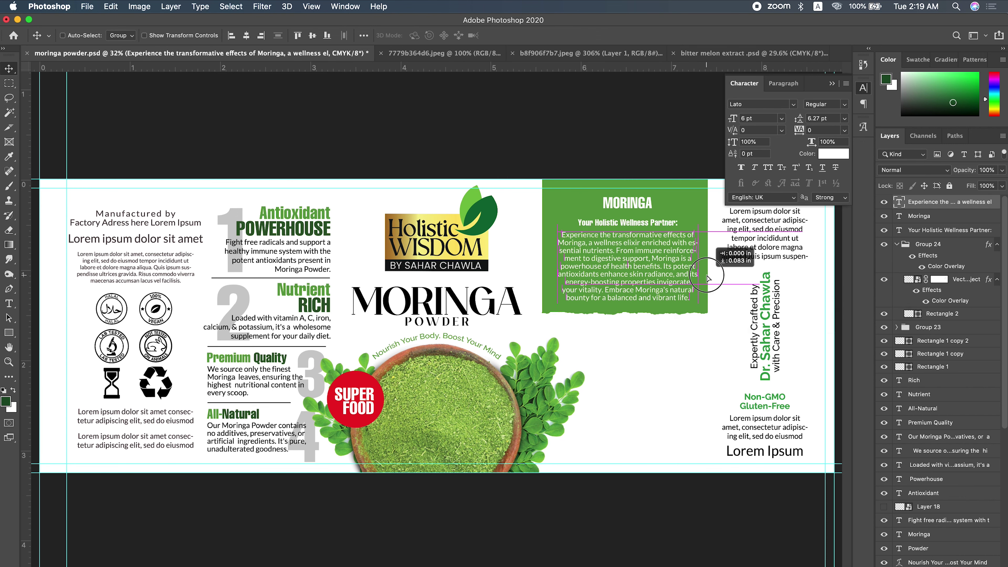
left_click(675, 222, "ctrl")
scroll(679, 222, "up", 5)
key("ctrl+t")
left_click_drag(685, 221, 694, 221)
key("Return")
left_click(679, 218)
key("BackSpace")
- Adjust hyphenation in the body paragraph
left_click(669, 316)
key("Escape")
key("b")
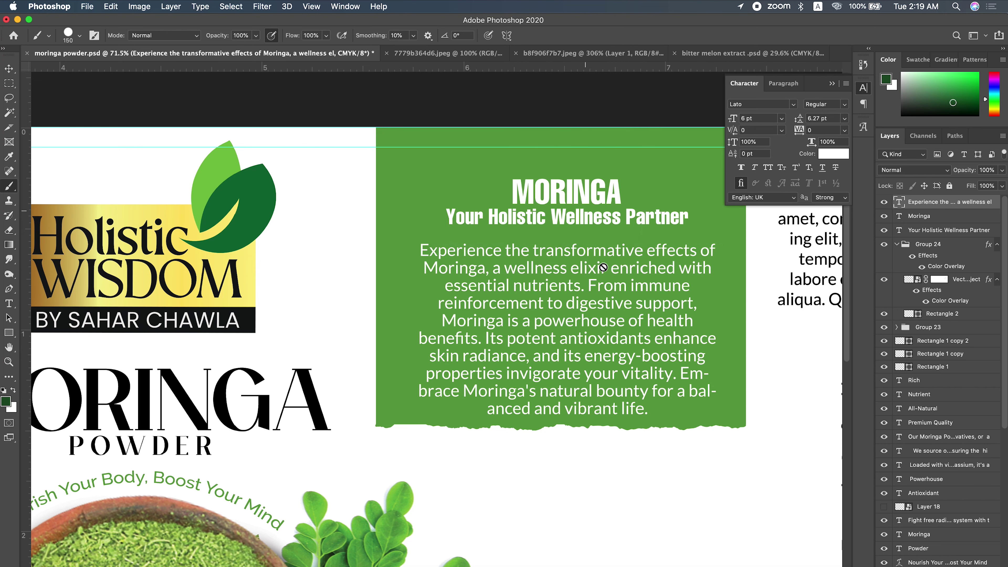
key("ctrl+t")
scroll(608, 326, "down", 3)
key("Escape")
- Narrow the green box group slightly with Free Transform
key("ctrl+t")
left_click_drag(631, 296, 609, 291)
key("Return")
scroll(611, 314, "up", 2)
- Draw a circle below the green box with the Ellipse tool and duplicate it
left_click(9, 333)
left_click(56, 353)
mouse_move(624, 375)
left_mouse_down()
mouse_move(678, 429)
mouse_move(662, 462)
left_mouse_up()
key("v")
- Give the copied circle a 27 px white stroke via Layer Style
double_click(968, 244)
left_click(65, 310)
left_click_drag(249, 256, 258, 260)
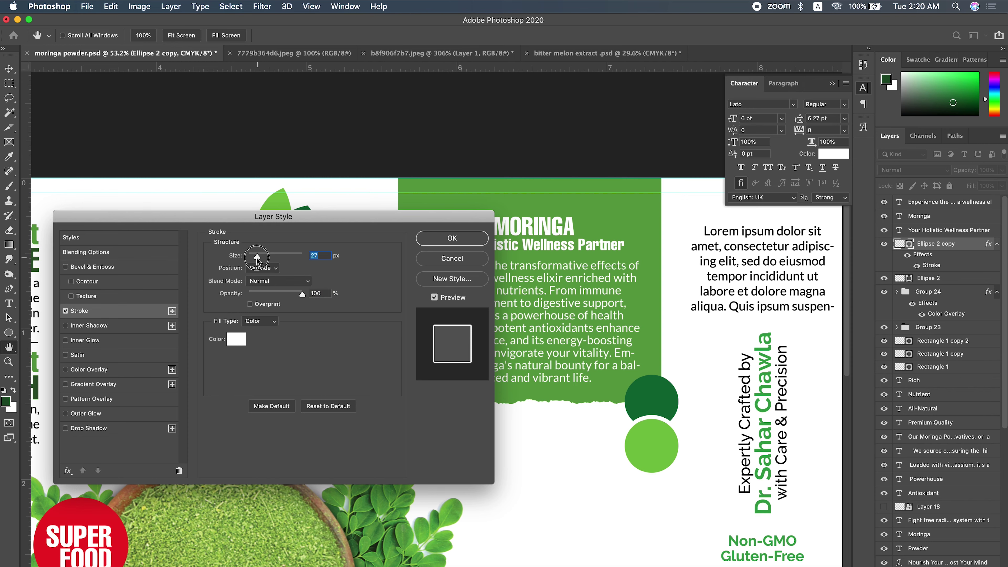
- Confirm the 27 px white stroke and copy that layer style onto the other circle
key("Return")
right_click(932, 244)
left_click(873, 353)
right_click(929, 278)
left_click(897, 366)
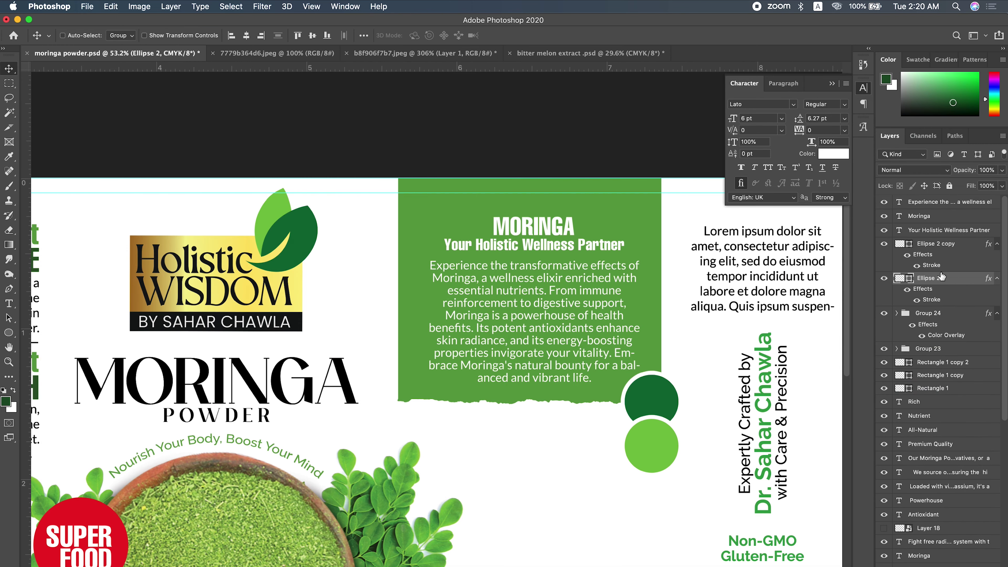
- Overlap the two green circles
mouse_move(710, 415)
left_mouse_down()
mouse_move(699, 422)
mouse_move(651, 333)
left_mouse_up()
scroll(698, 422, "down", 1)
key("t")
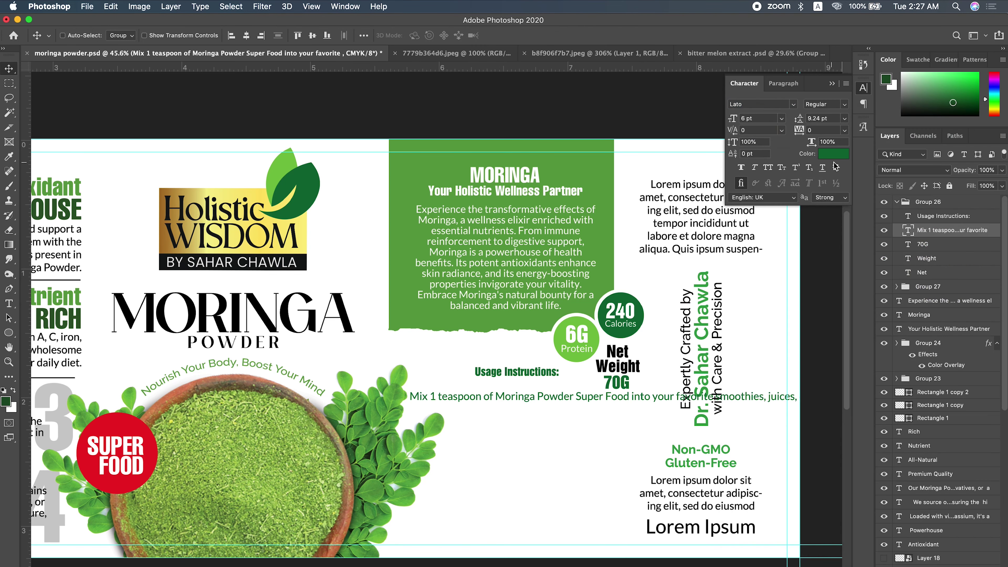
- Delete the long usage line and move the Usage Instructions heading up and left
triple_click(565, 396)
key("Delete")
key("ctrl+Return")
mouse_move(506, 414)
left_mouse_down()
mouse_move(479, 403)
mouse_move(496, 412)
left_mouse_up()
scroll(499, 416, "up", 3)
key("p")
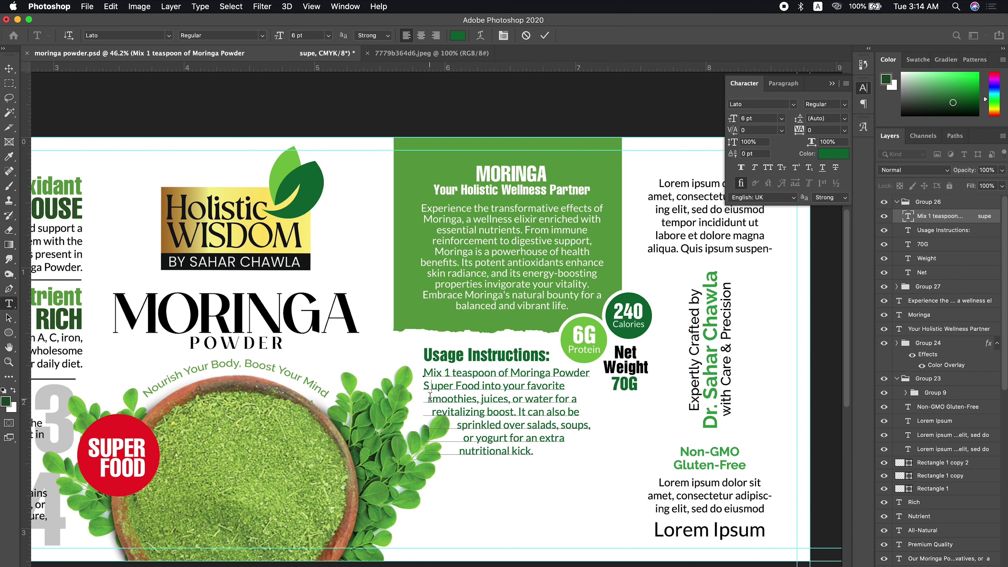
- Remove the stray leading spaces before the yogurt line and the 'nutritional kick' line
left_click(463, 438)
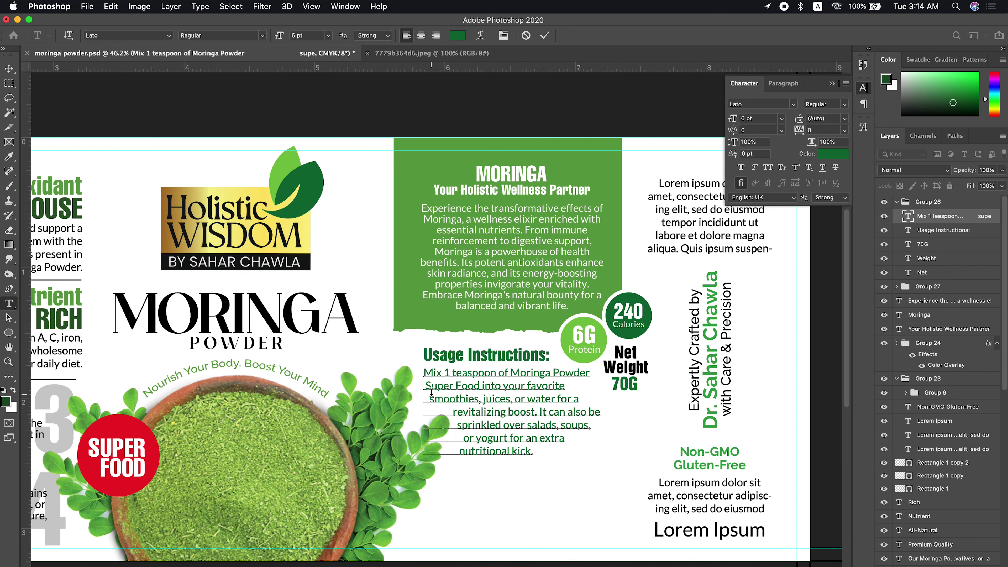
key("BackSpace")
key("BackSpace")
key("BackSpace")
left_click(459, 451)
key("BackSpace")
key("BackSpace")
key("BackSpace")
key("Escape")
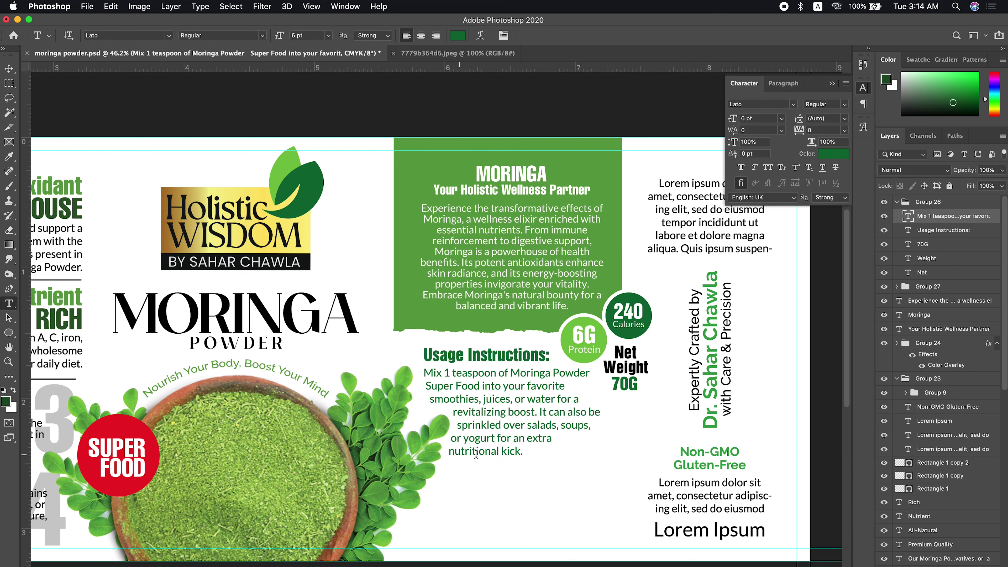
key("v")
right_click(513, 354)
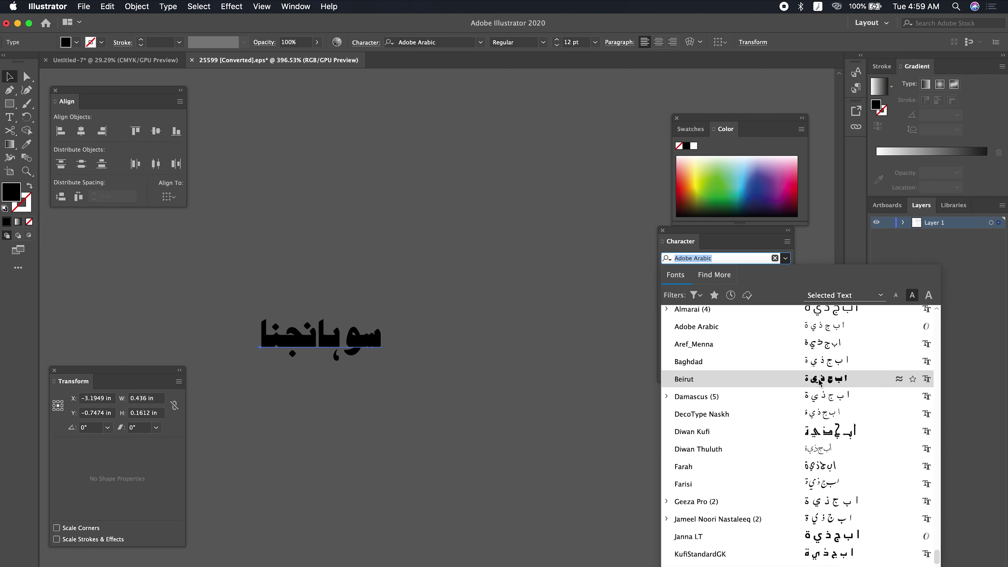
- Set the Arabic text in Beirut and select the left part of the lettering
left_click(819, 381)
left_click(469, 444)
left_click_drag(240, 252, 425, 357)
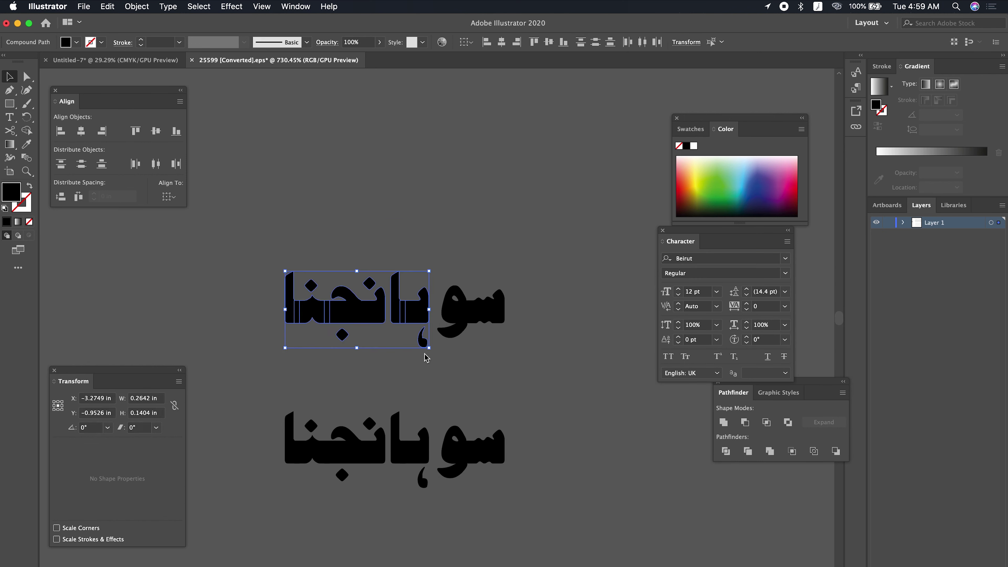